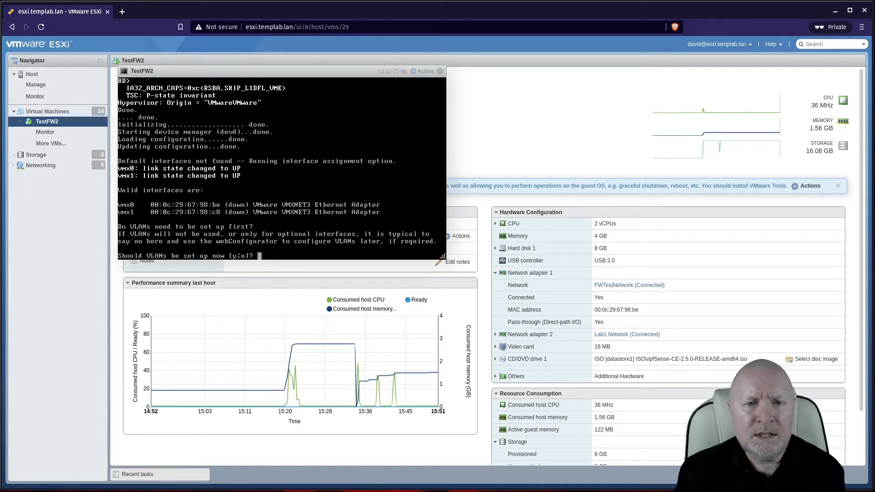
Step: Answer 'y' at the pfSense prompt to set up VLANs now
{"action": "type", "text": "y"}
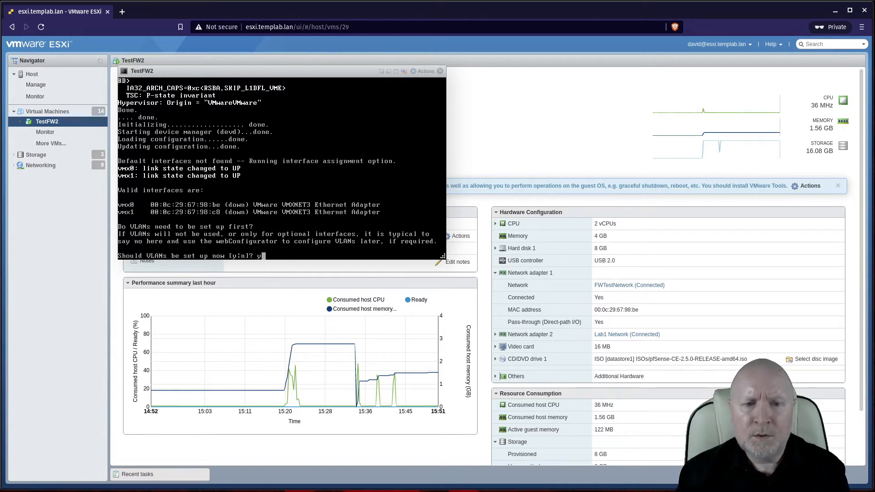
{"action": "key", "text": "Return"}
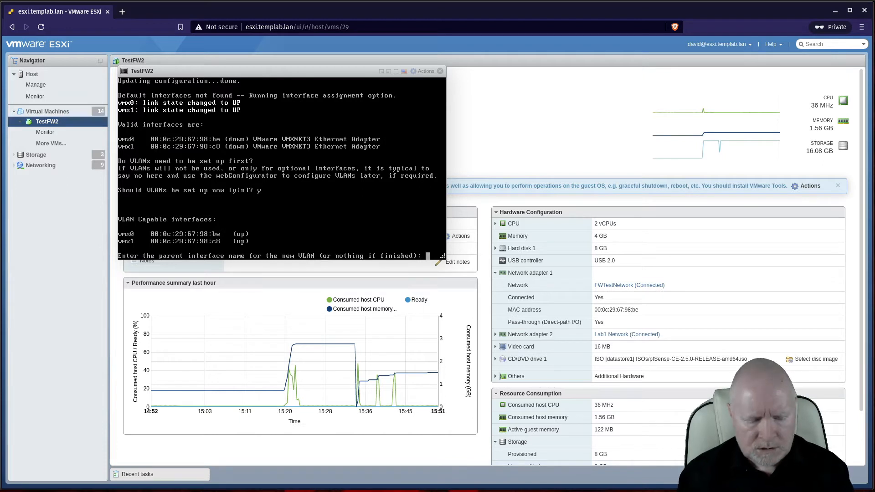
Step: Define a VLAN with tag 100 on parent interface vmx0
{"action": "type", "text": "vmx"}
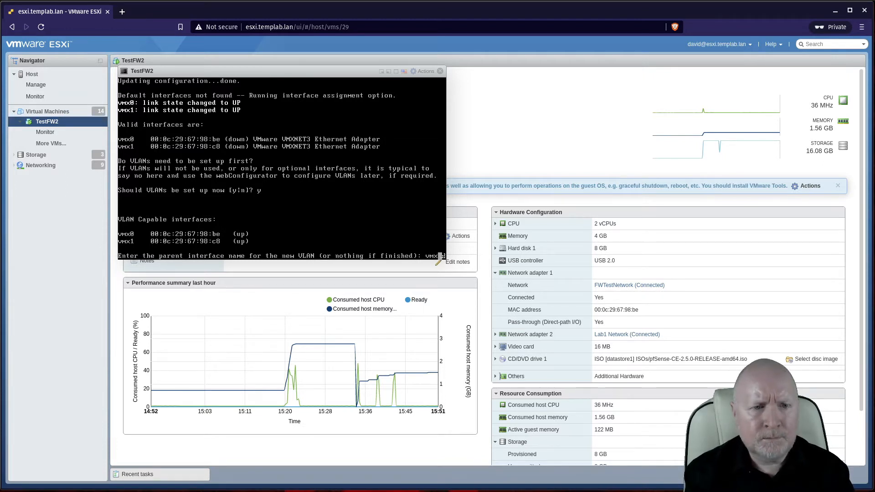
{"action": "type", "text": "0"}
{"action": "key", "text": "Return"}
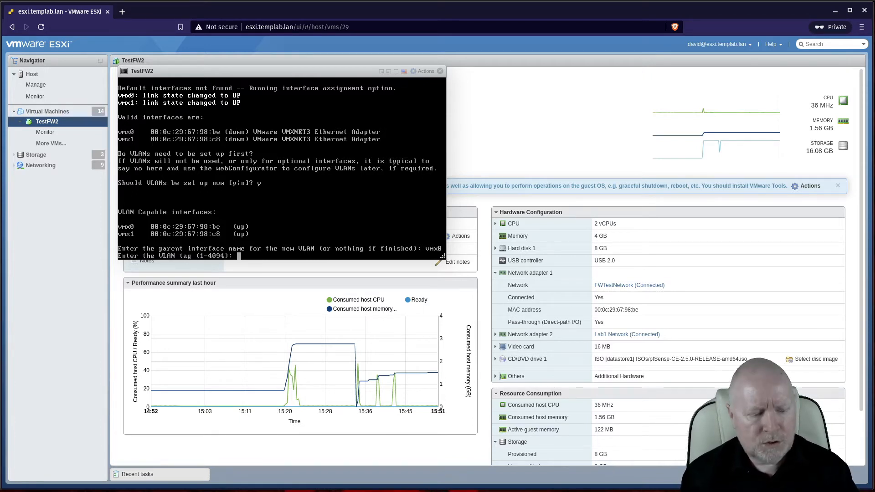
{"action": "type", "text": "100"}
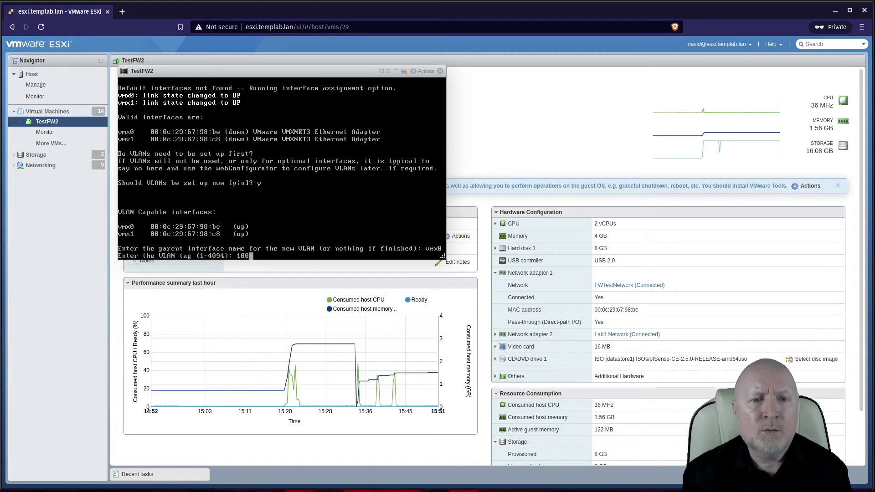
{"action": "key", "text": "Return"}
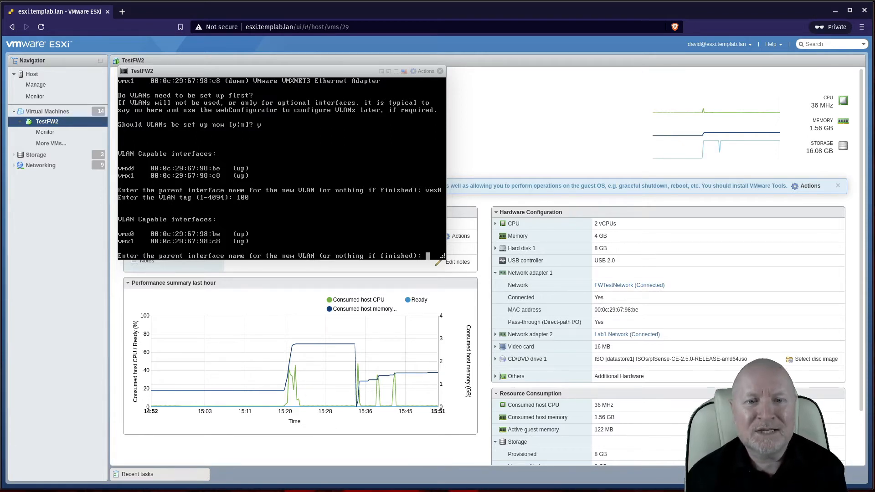
Step: Add VLAN tag 200 on vmx0, then finish VLAN setup with an empty parent entry
{"action": "type", "text": "vmx0"}
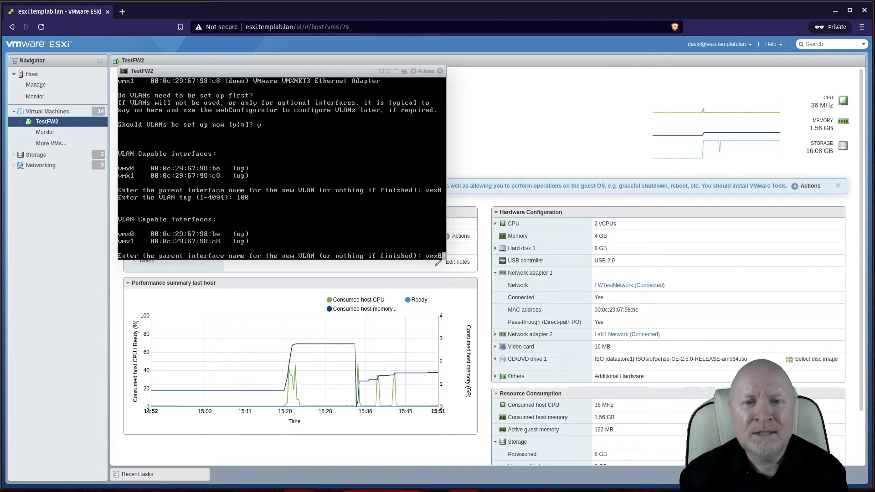
{"action": "key", "text": "Return"}
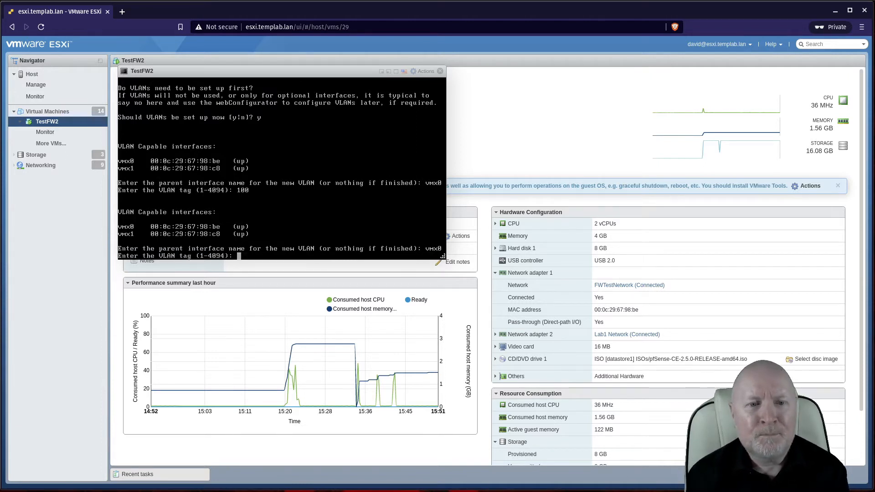
{"action": "type", "text": "200"}
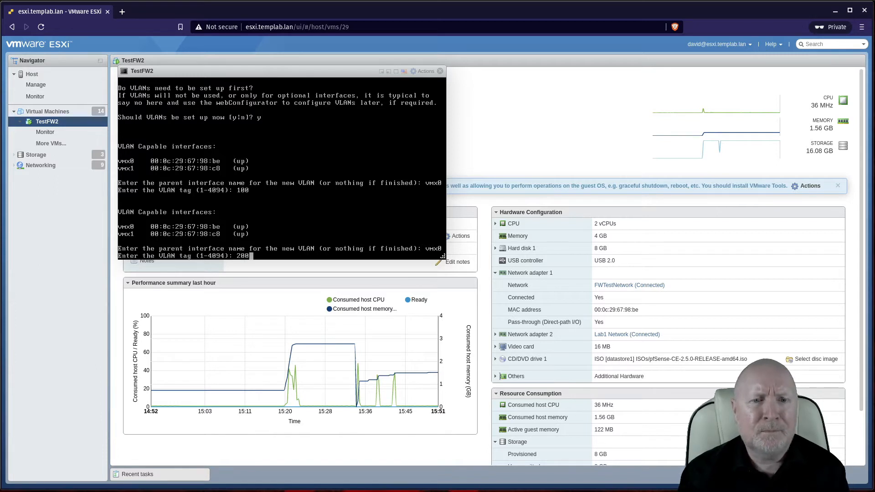
{"action": "key", "text": "Return"}
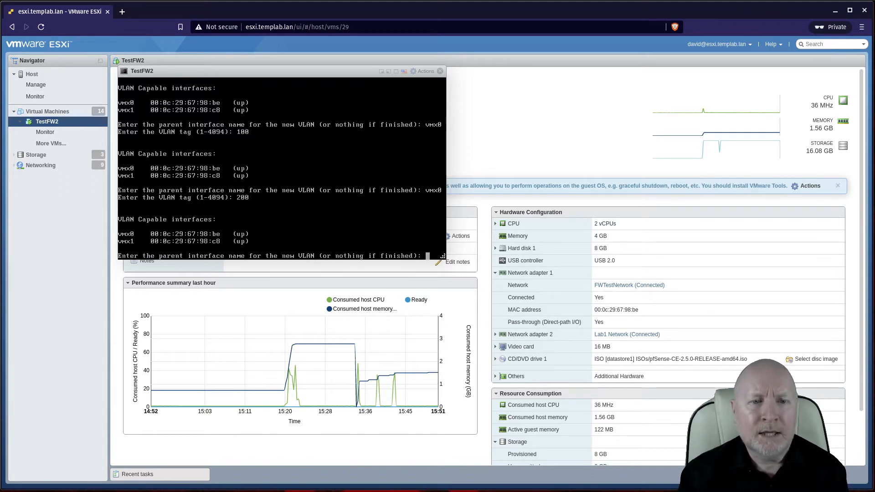
{"action": "key", "text": "Return"}
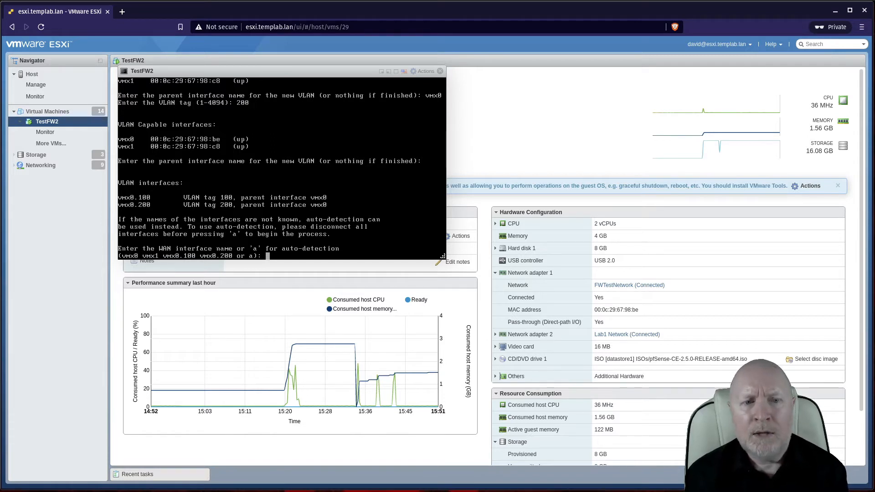
Step: Expand Network adapter 2's details and assign vmx1 as the WAN interface
{"action": "left_click", "coordinate": [495, 335]}
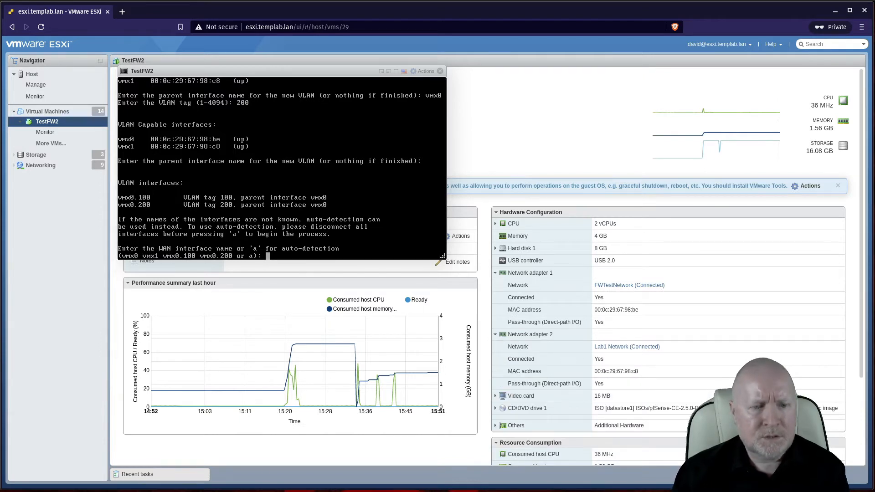
{"action": "type", "text": "vmx"}
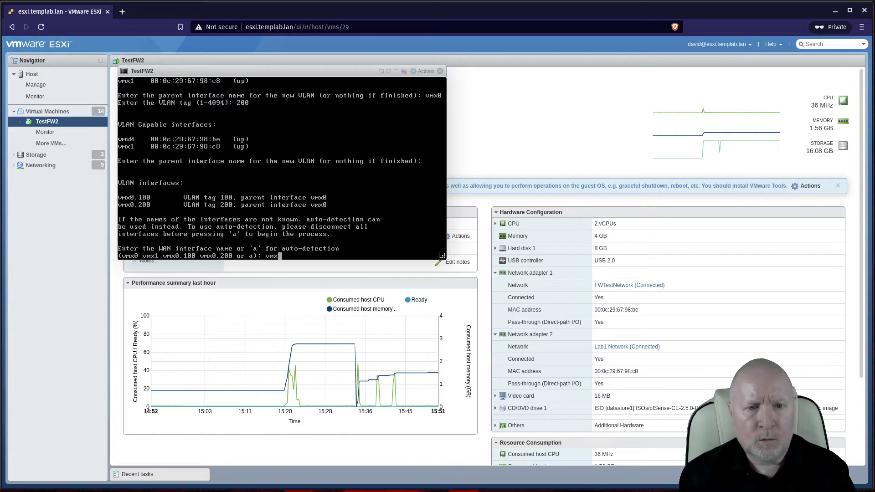
{"action": "type", "text": "1"}
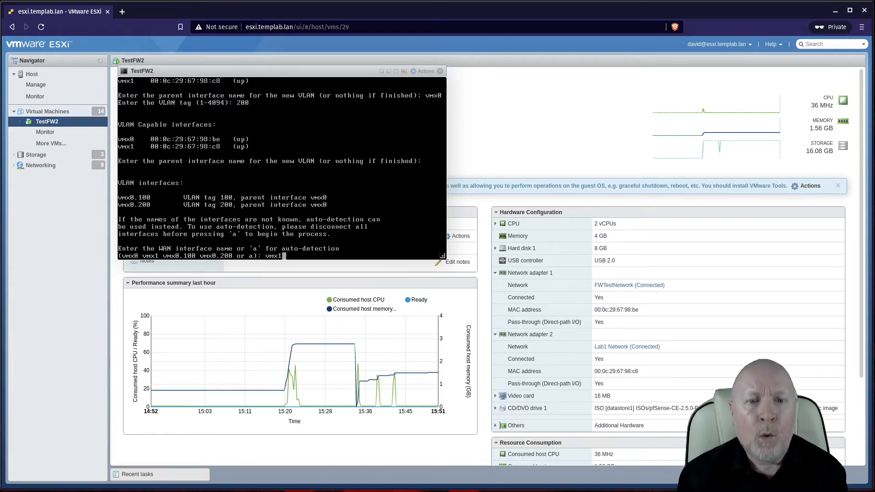
{"action": "key", "text": "Return"}
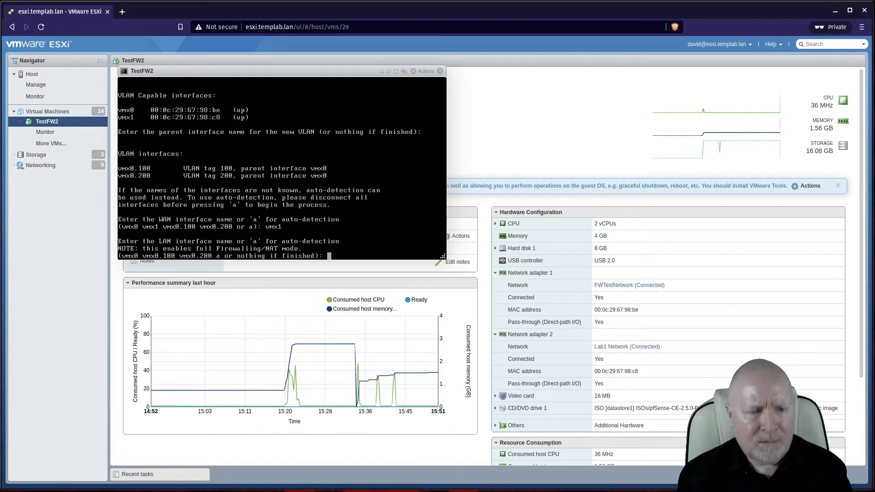
Step: Assign vmx0.100 as the pfSense LAN interface
{"action": "type", "text": "vmx0."}
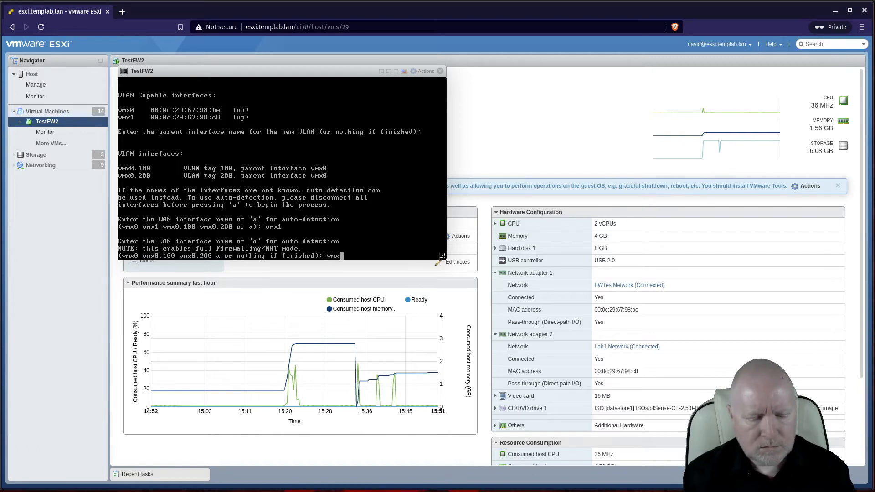
{"action": "type", "text": "100"}
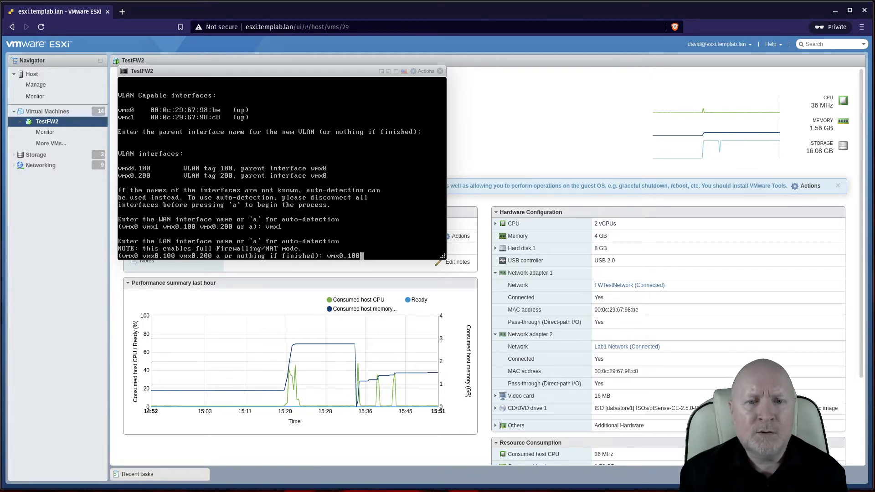
{"action": "key", "text": "Return"}
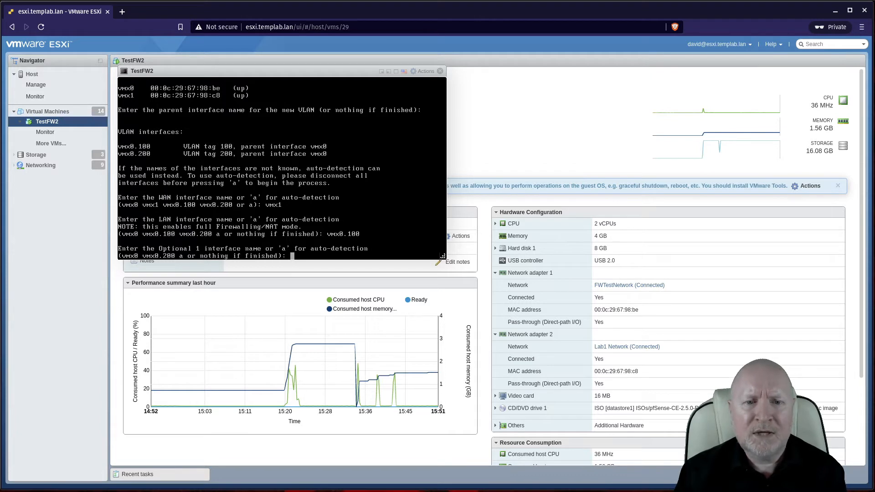
Step: Skip the Optional 1 interface and confirm the assignments with 'y'
{"action": "key", "text": "Return"}
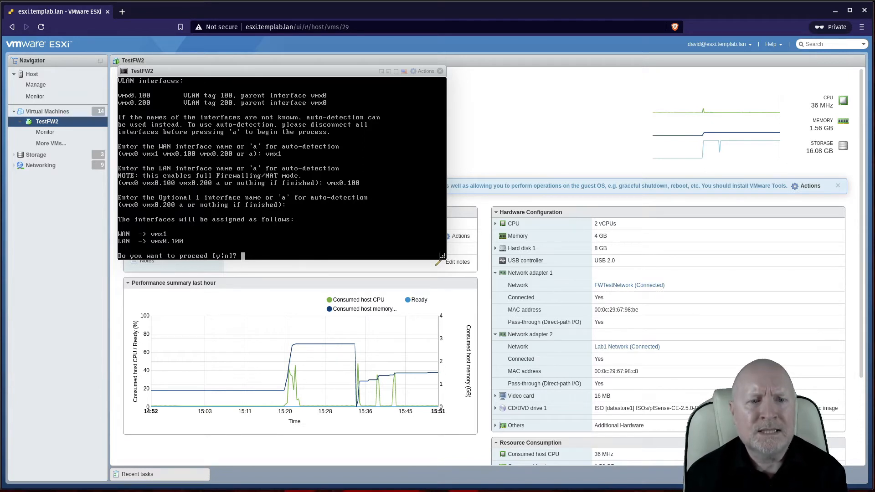
{"action": "type", "text": "y"}
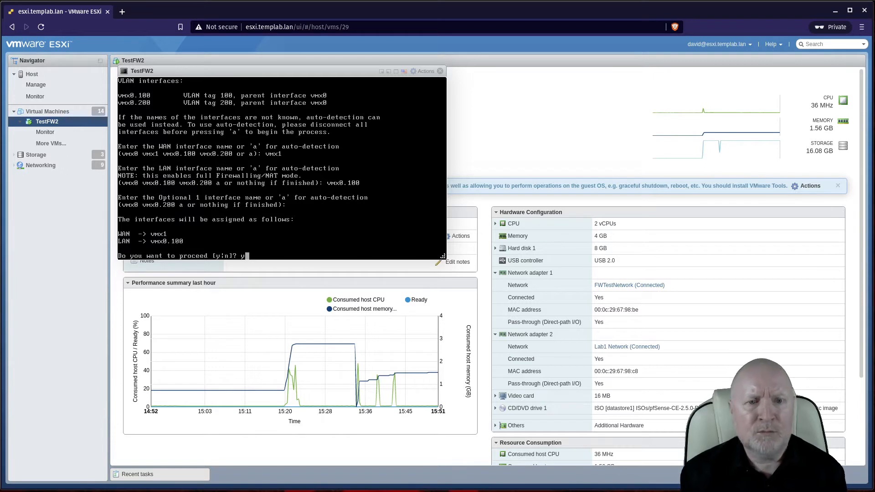
{"action": "key", "text": "Return"}
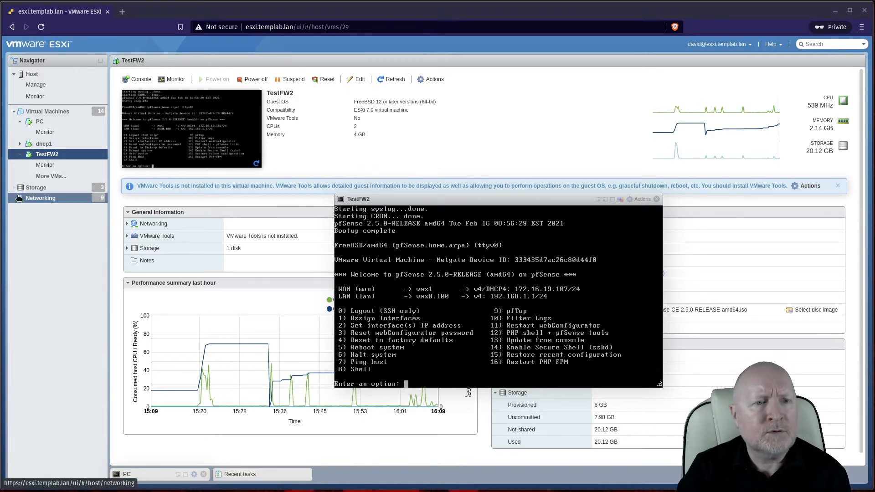
Step: Review the port groups' VLAN IDs under Networking, then list the virtual switches
{"action": "left_click", "coordinate": [41, 199]}
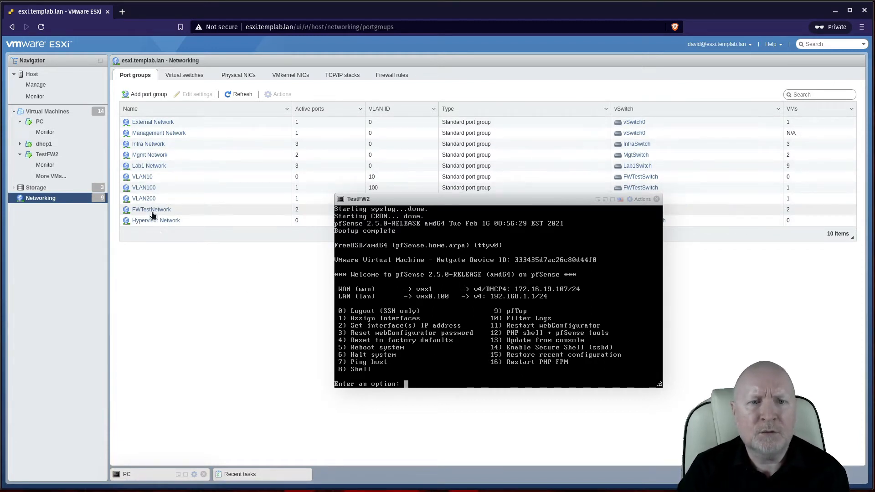
{"action": "left_click_drag", "start_coordinate": [459, 202], "coordinate": [575, 231]}
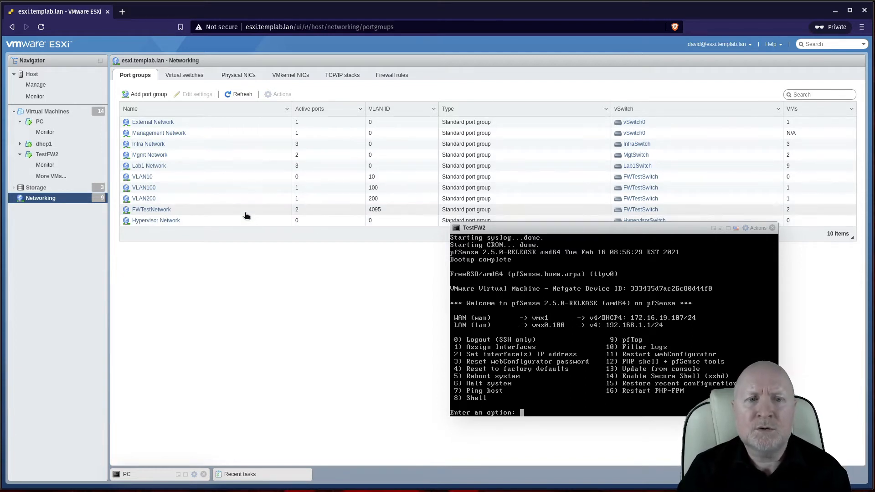
{"action": "left_click", "coordinate": [198, 76]}
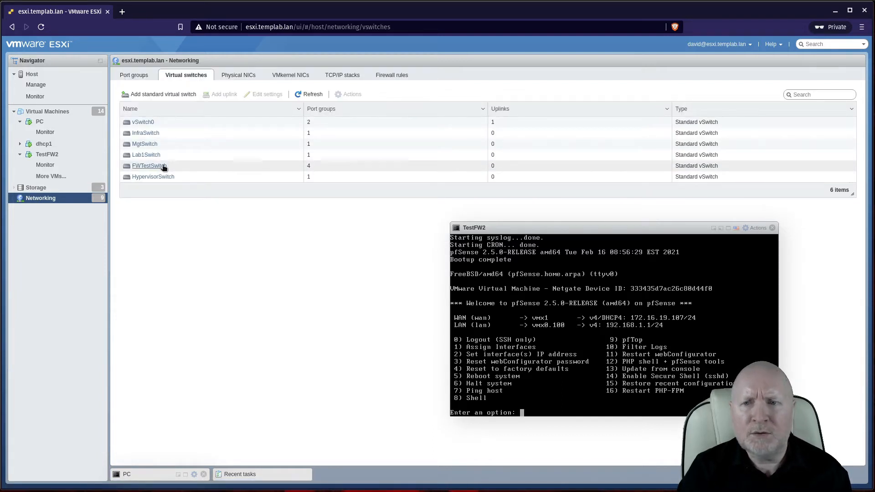
Step: Return to the port groups list showing VLAN10, VLAN100, VLAN200 and FWTestNetwork
{"action": "left_click", "coordinate": [137, 76]}
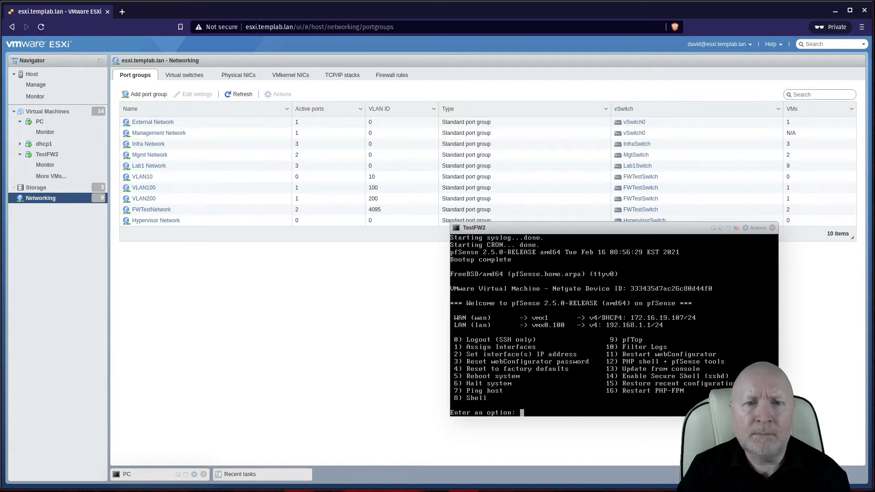
Step: Open the PC virtual machine's page and move the TestFW2 console to the upper left
{"action": "left_click", "coordinate": [58, 121]}
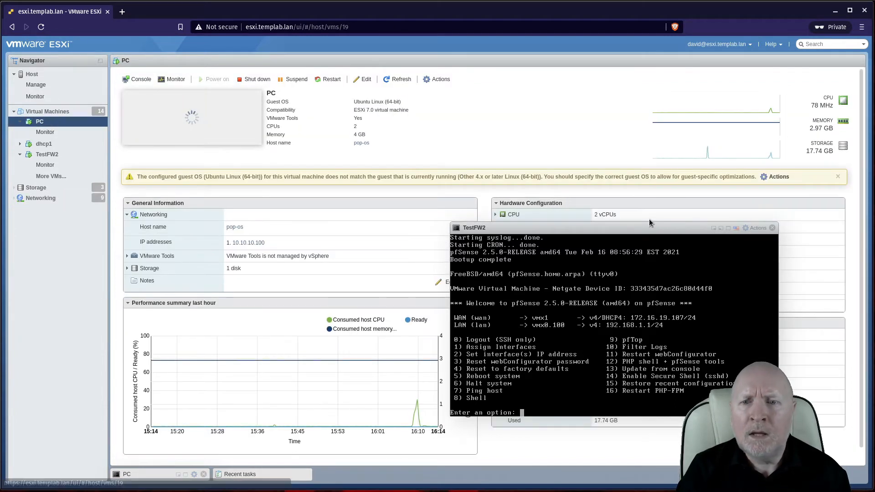
{"action": "left_click_drag", "start_coordinate": [640, 230], "coordinate": [390, 137]}
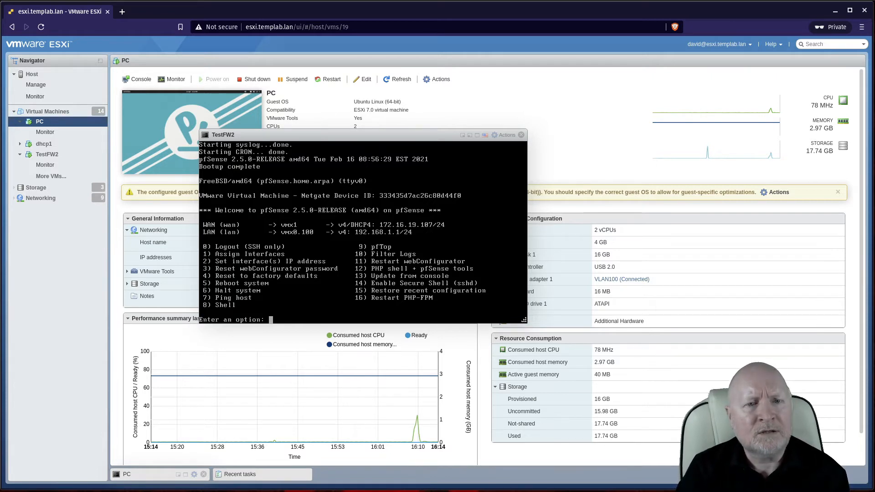
Step: Bring up the PC console and launch Brave Web Browser from the application list
{"action": "left_click", "coordinate": [185, 476]}
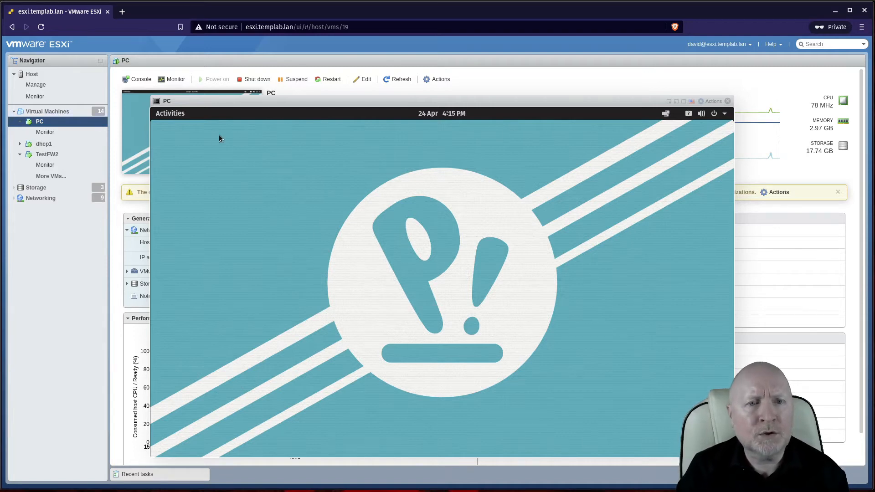
{"action": "left_click", "coordinate": [182, 116]}
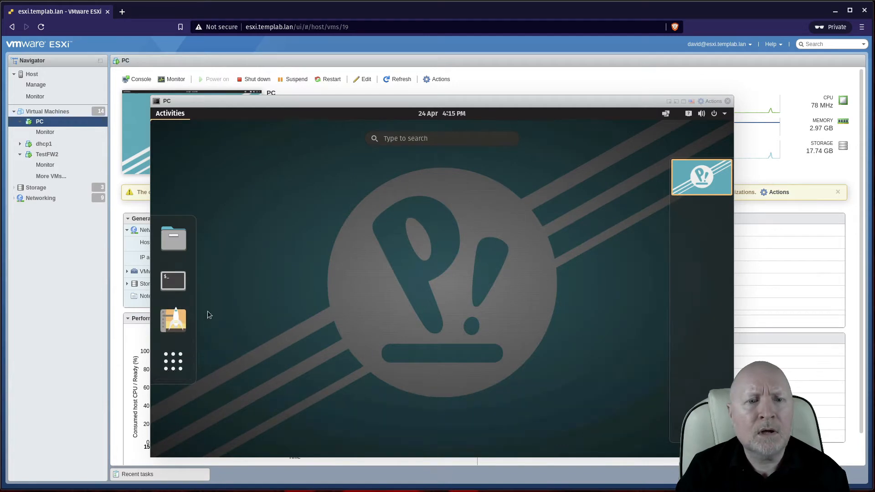
{"action": "left_click", "coordinate": [173, 371]}
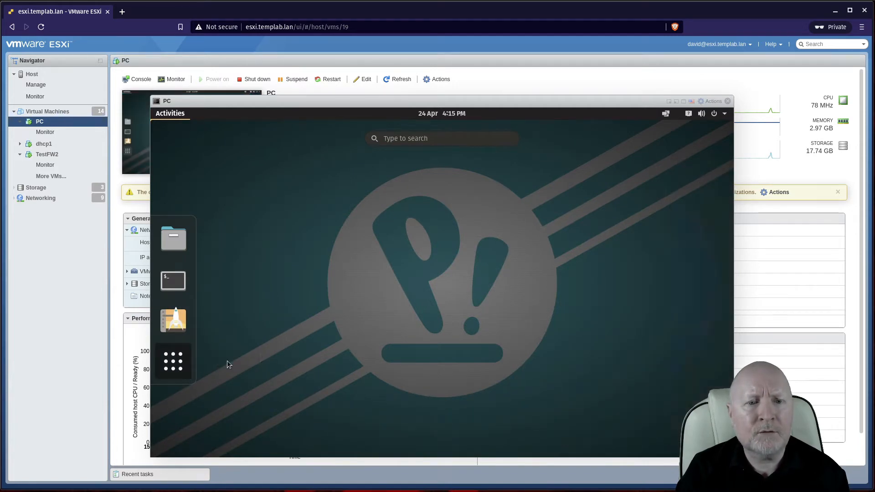
{"action": "left_click", "coordinate": [269, 188]}
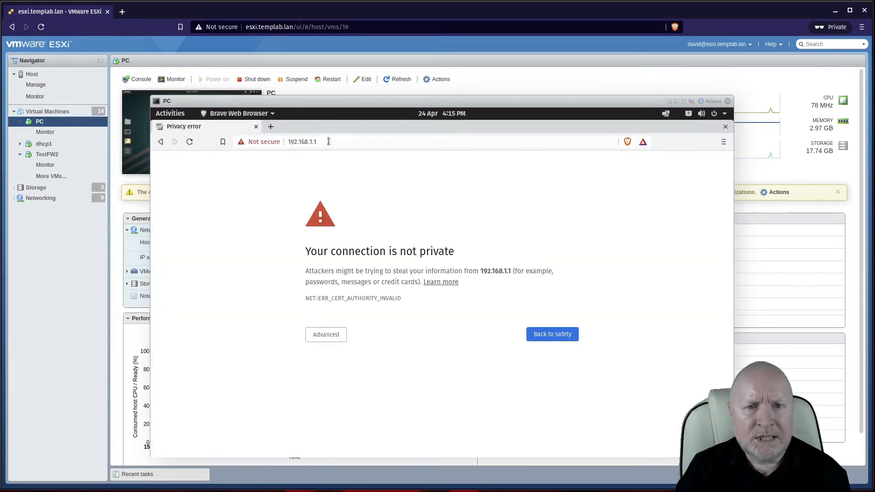
Step: Bypass the certificate warning for 192.168.1.1 and log in to pfSense as admin
{"action": "left_click", "coordinate": [339, 339]}
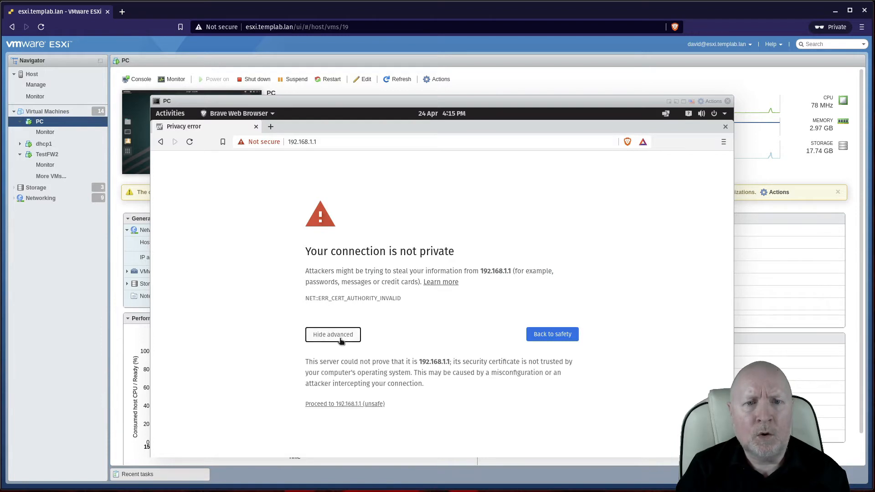
{"action": "left_click", "coordinate": [346, 404]}
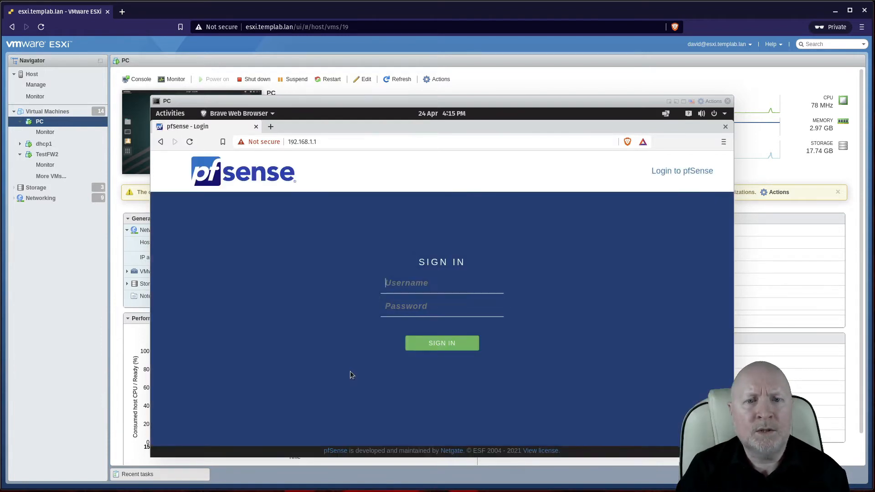
{"action": "type", "text": "admin"}
{"action": "key", "text": "Tab"}
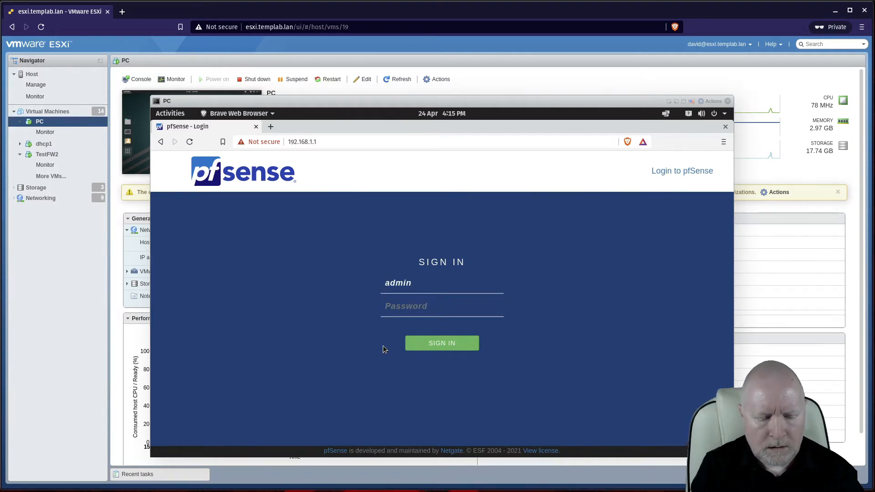
{"action": "type", "text": "******"}
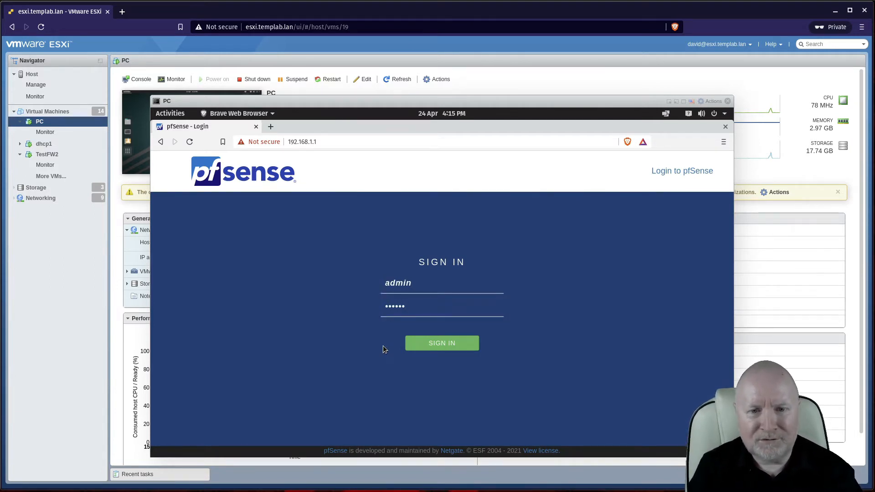
{"action": "key", "text": "BackSpace"}
{"action": "key", "text": "BackSpace"}
{"action": "key", "text": "BackSpace"}
{"action": "key", "text": "BackSpace"}
{"action": "key", "text": "BackSpace"}
{"action": "key", "text": "BackSpace"}
{"action": "type", "text": "***"}
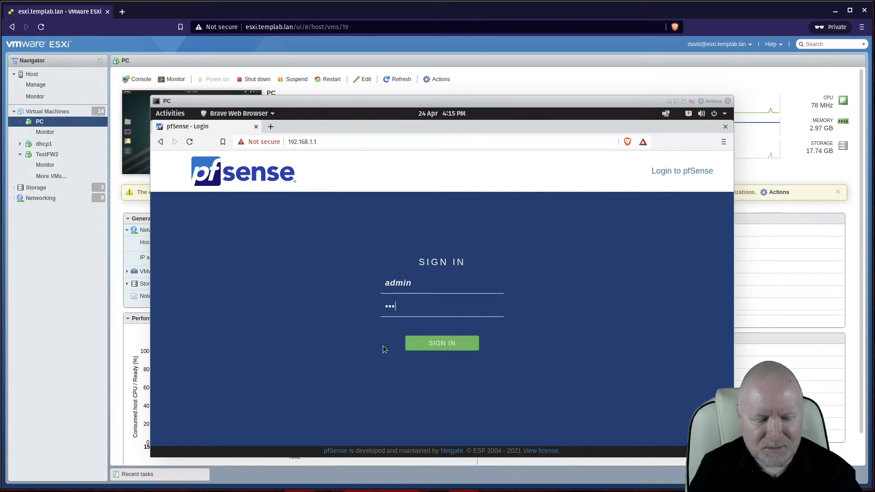
{"action": "type", "text": "****"}
{"action": "key", "text": "Return"}
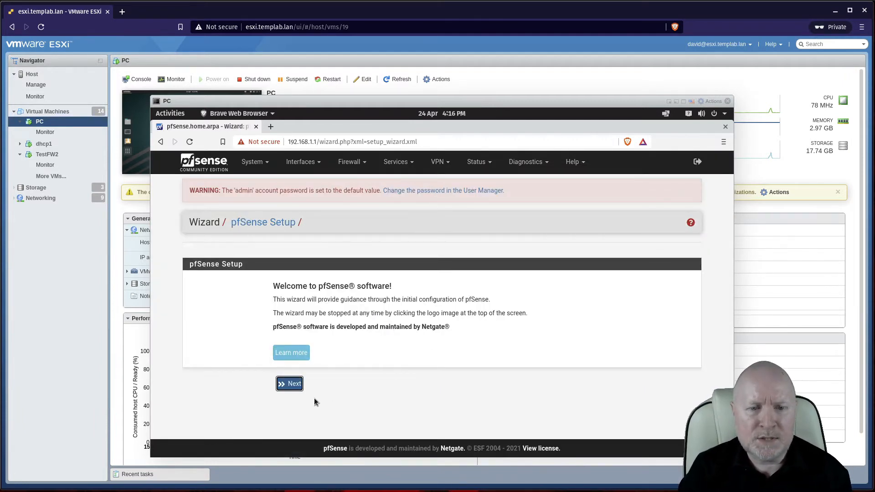
Step: Go through the setup wizard, keeping the default general, time, WAN and LAN 192.168.1.1/24 settings
{"action": "left_click", "coordinate": [294, 388]}
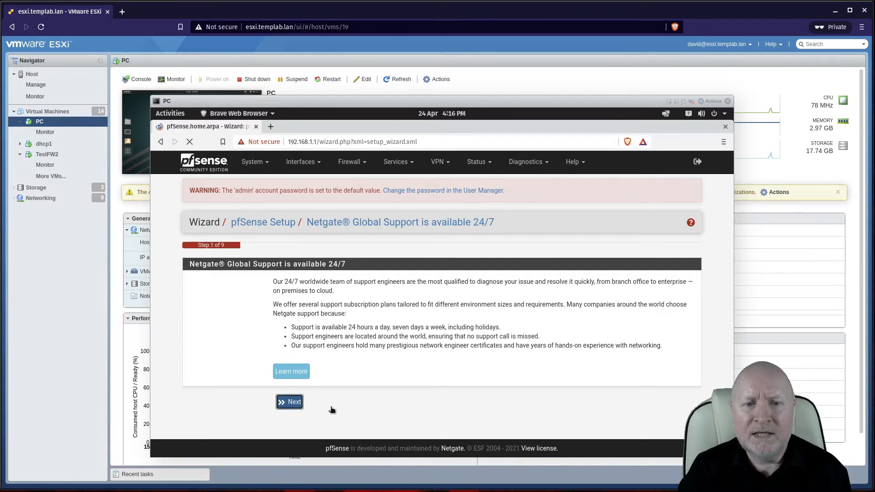
{"action": "scroll", "coordinate": [333, 394], "scroll_direction": "down", "scroll_amount": 1}
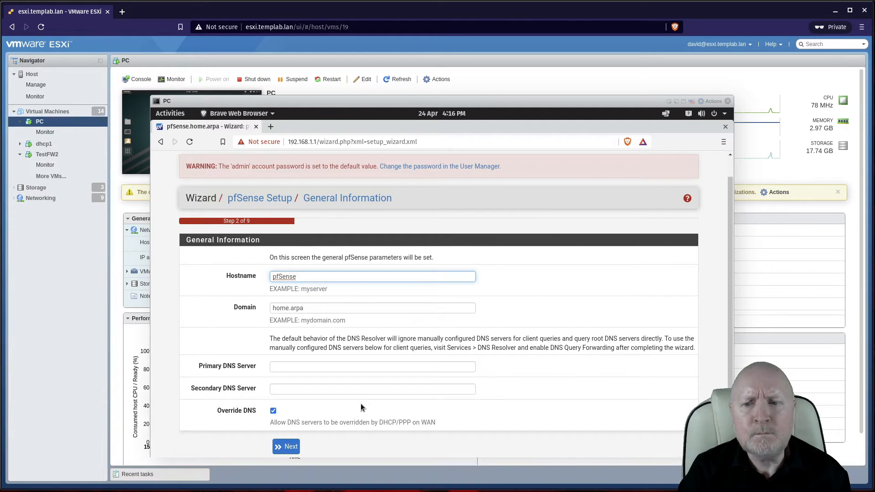
{"action": "left_click", "coordinate": [296, 450]}
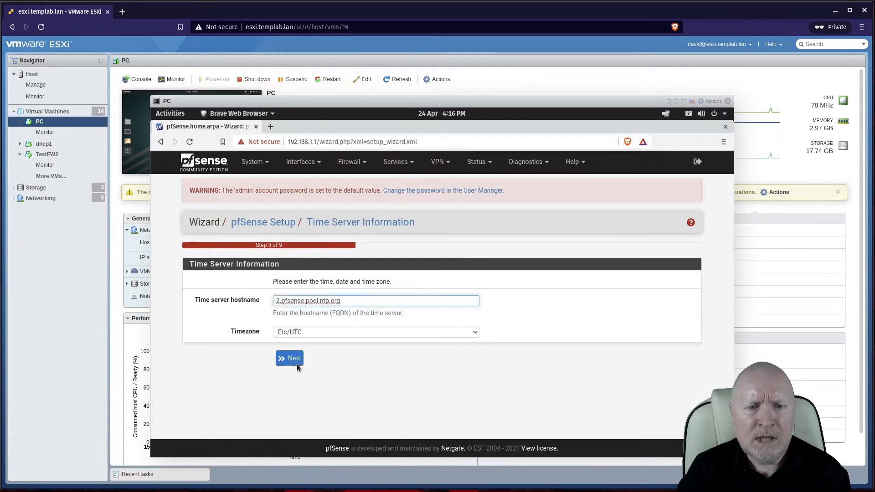
{"action": "left_click", "coordinate": [293, 359]}
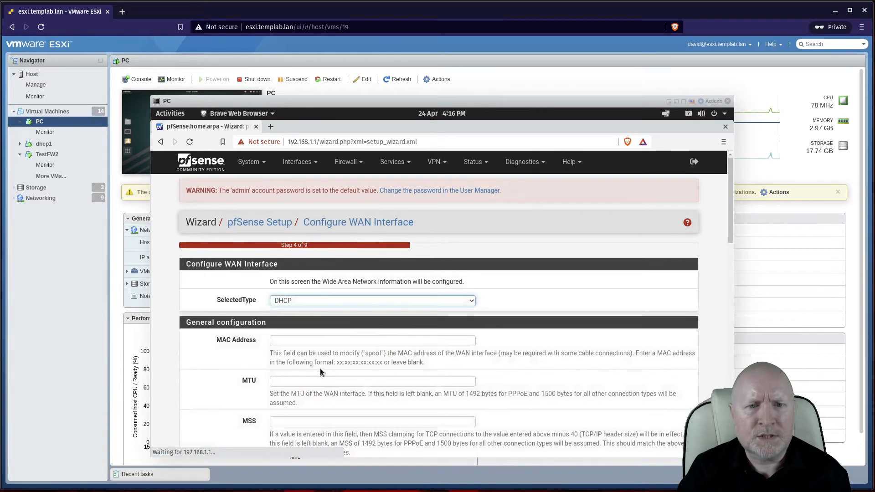
{"action": "scroll", "coordinate": [320, 371], "scroll_direction": "down", "scroll_amount": 1}
{"action": "scroll", "coordinate": [324, 373], "scroll_direction": "down", "scroll_amount": 3}
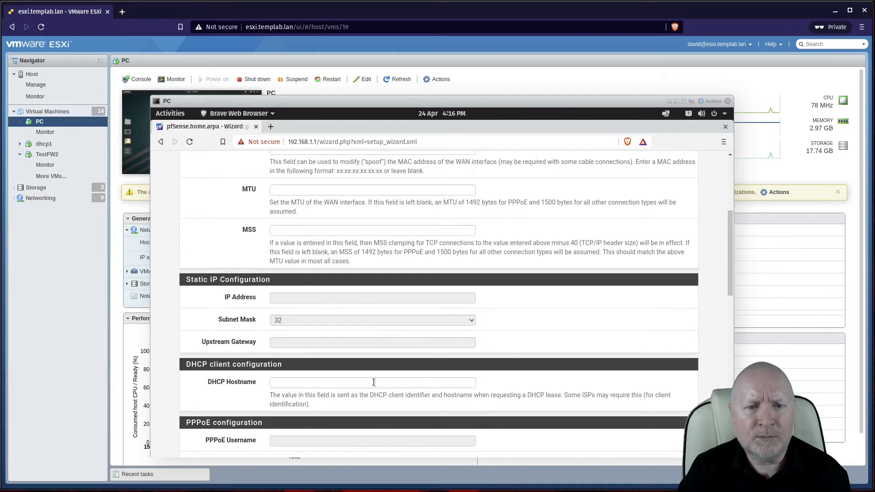
{"action": "scroll", "coordinate": [376, 385], "scroll_direction": "down", "scroll_amount": 2}
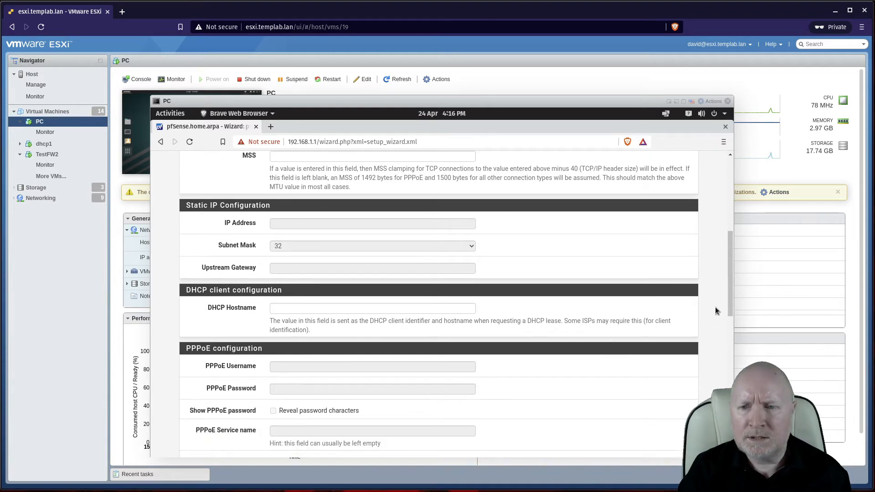
{"action": "left_click_drag", "start_coordinate": [727, 295], "coordinate": [728, 430]}
{"action": "left_click", "coordinate": [286, 409]}
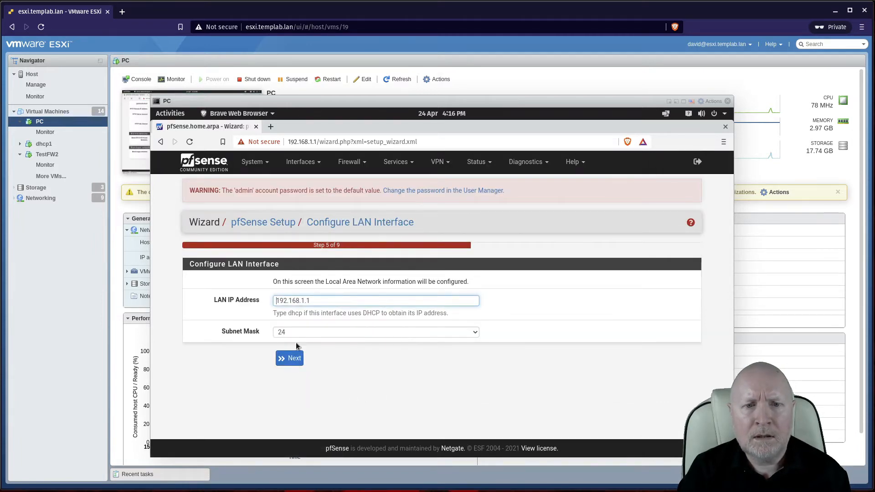
{"action": "left_click", "coordinate": [295, 359]}
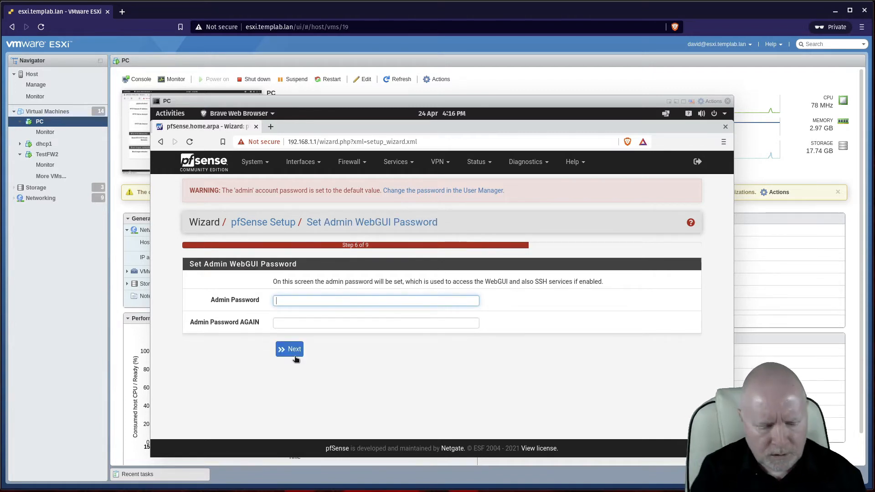
Step: Set and confirm a new admin password, then reload pfSense with the new configuration
{"action": "type", "text": "password"}
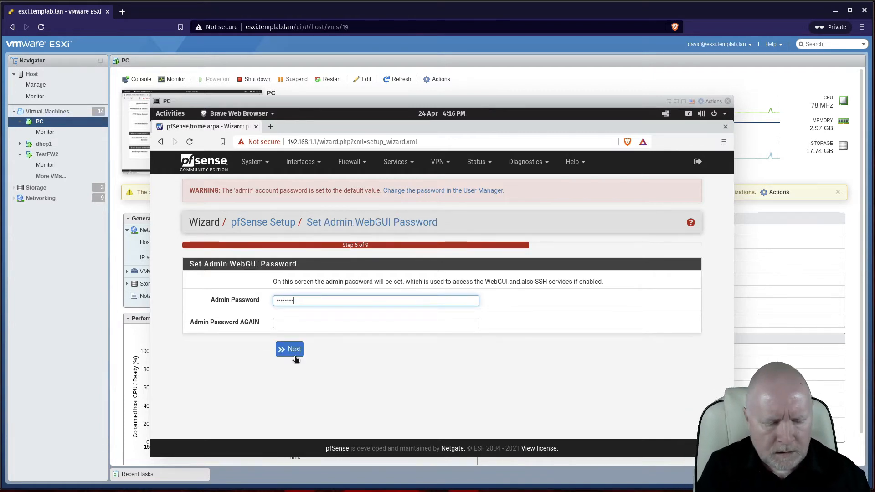
{"action": "key", "text": "Tab"}
{"action": "type", "text": "pas"}
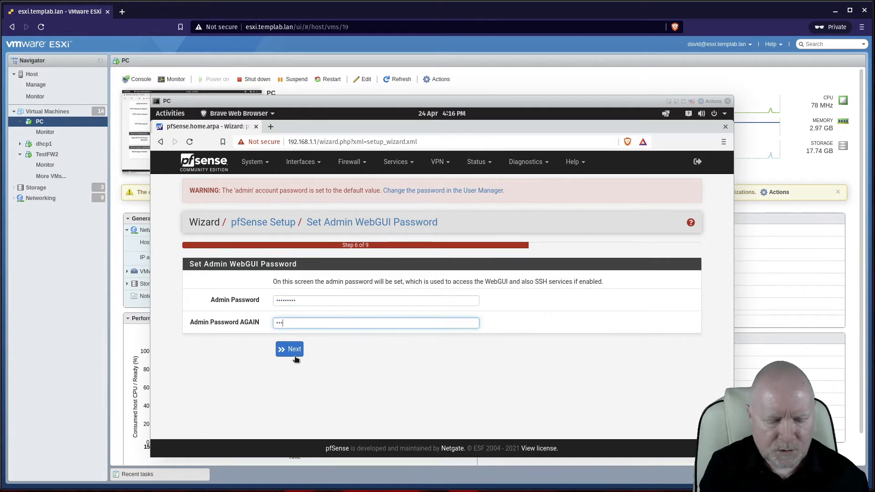
{"action": "type", "text": "sword"}
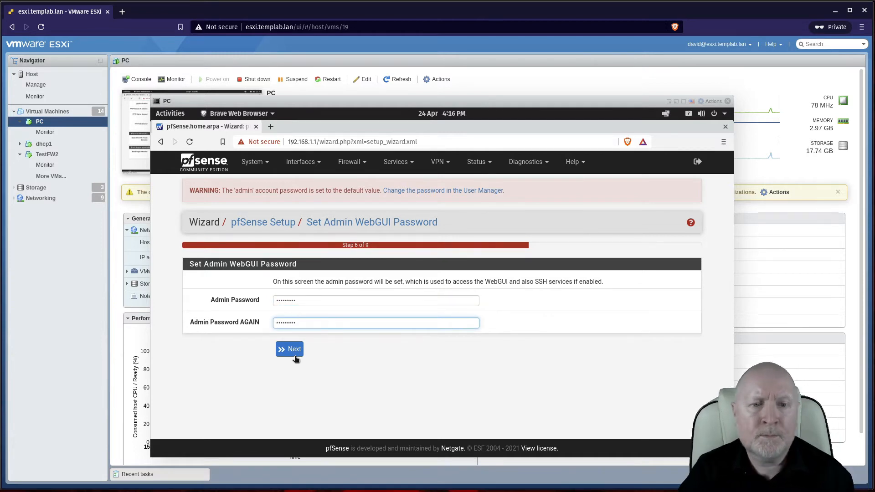
{"action": "left_click", "coordinate": [294, 352]}
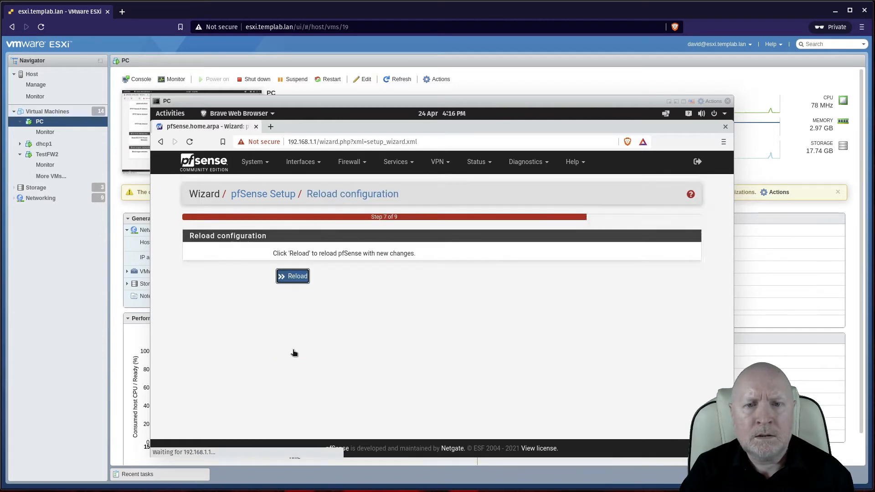
{"action": "left_click", "coordinate": [297, 277]}
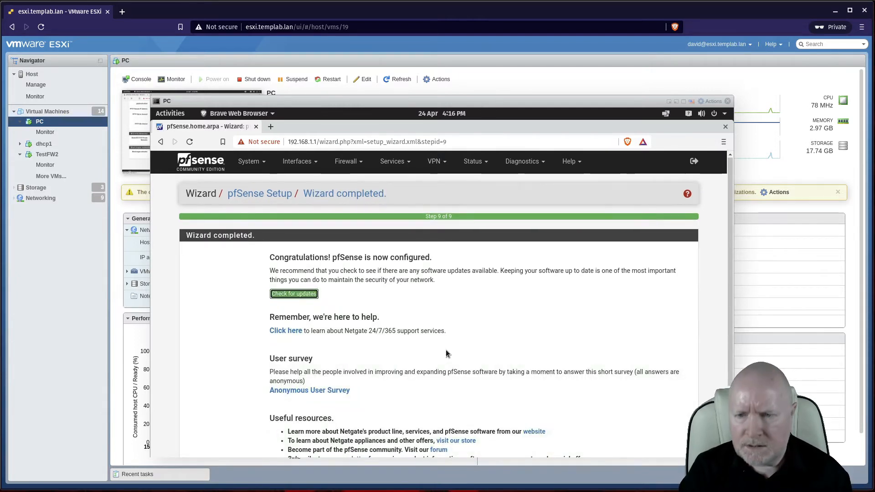
Step: Finish the wizard, accept the copyright notices and dismiss the survey prompt
{"action": "scroll", "coordinate": [474, 360], "scroll_direction": "down", "scroll_amount": 3}
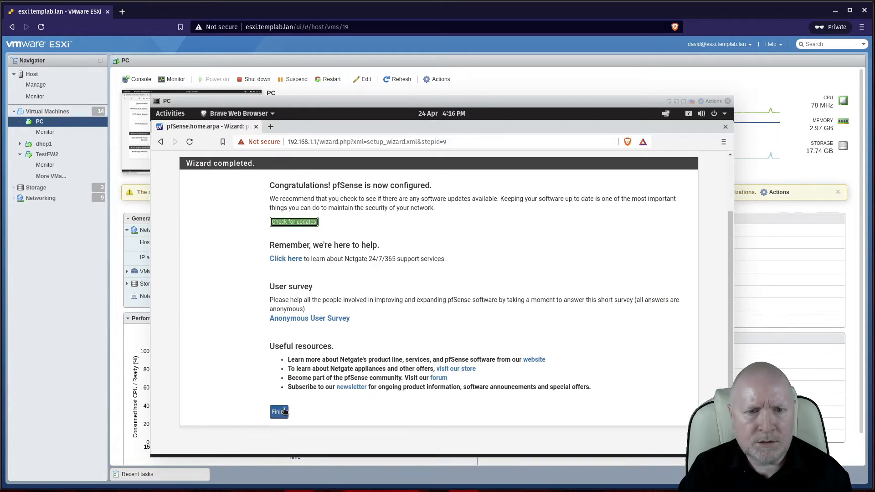
{"action": "left_click", "coordinate": [280, 412]}
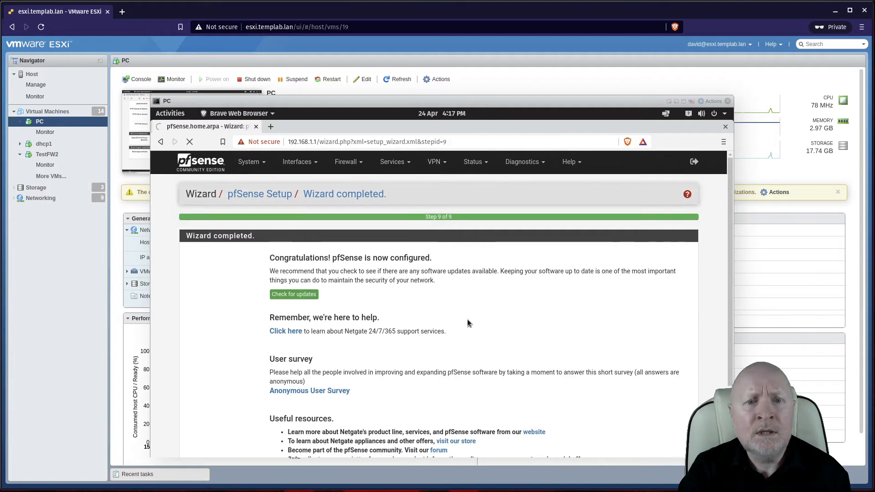
{"action": "scroll", "coordinate": [466, 318], "scroll_direction": "down", "scroll_amount": 2}
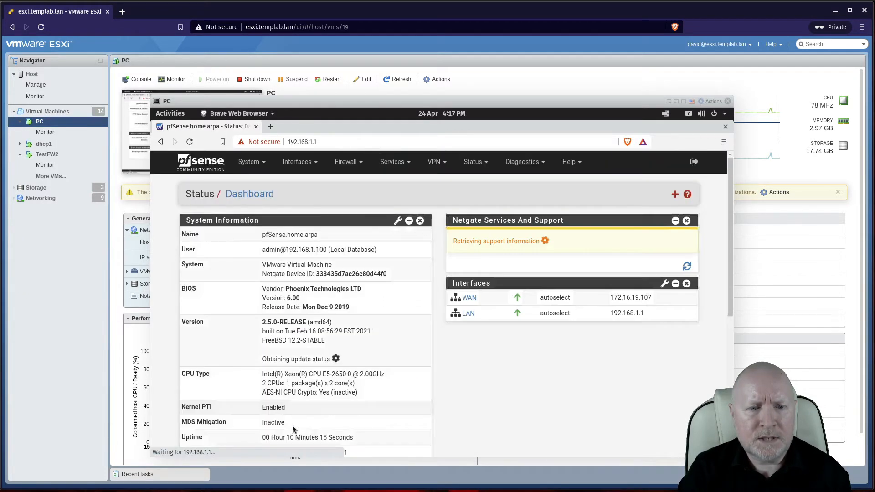
{"action": "scroll", "coordinate": [606, 378], "scroll_direction": "down", "scroll_amount": 1}
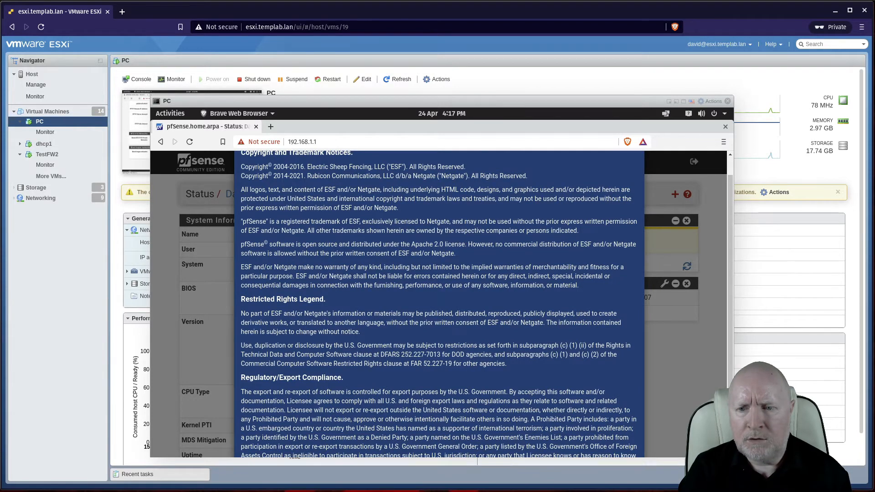
{"action": "scroll", "coordinate": [637, 428], "scroll_direction": "down", "scroll_amount": 4}
{"action": "left_click", "coordinate": [629, 430]}
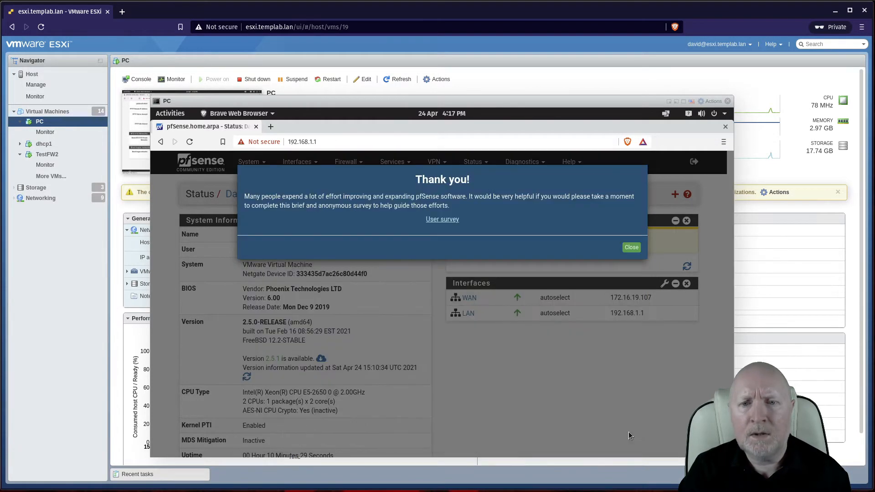
{"action": "left_click", "coordinate": [631, 248]}
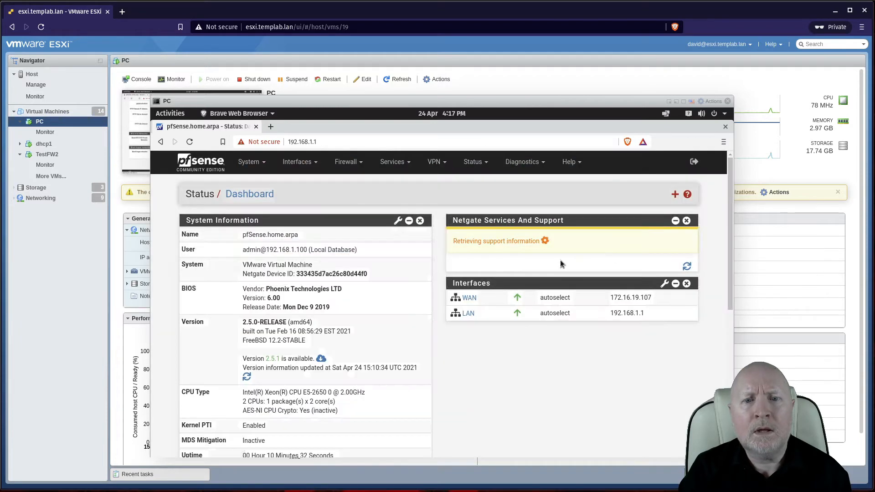
Step: Open the LAN (vmx0.100) interface settings from Interface Assignments and review its configuration
{"action": "left_click", "coordinate": [310, 163]}
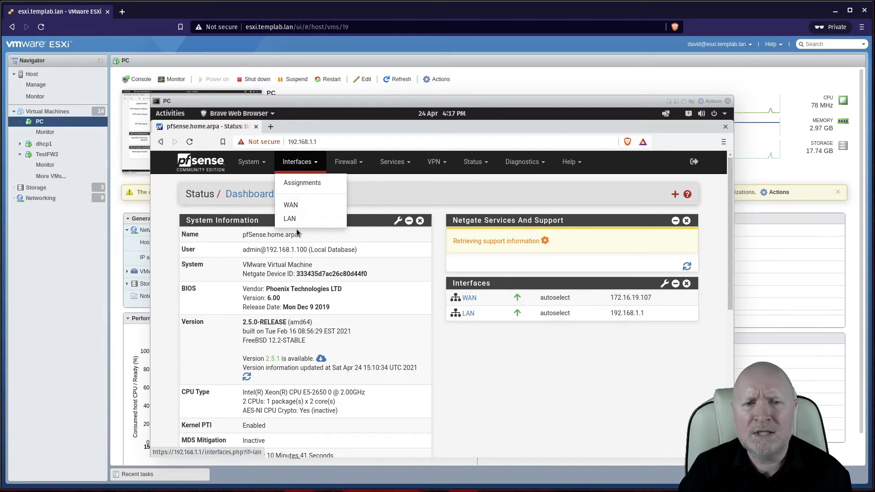
{"action": "left_click", "coordinate": [303, 184]}
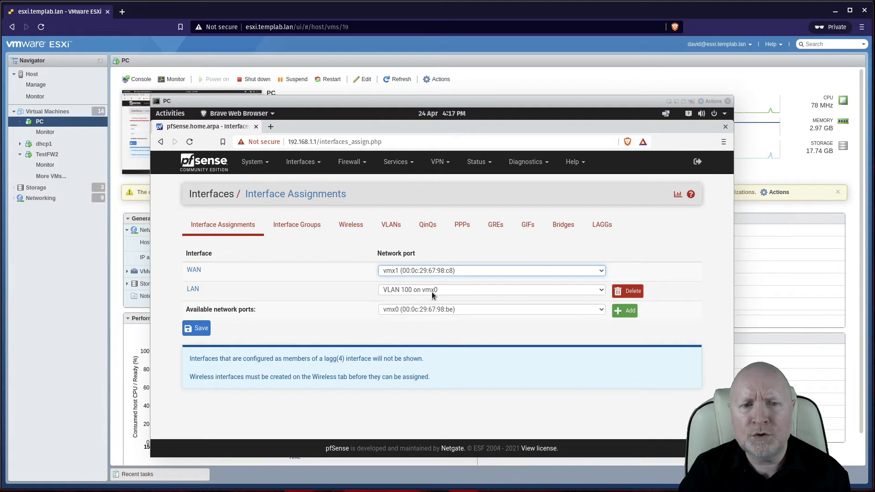
{"action": "left_click", "coordinate": [195, 291]}
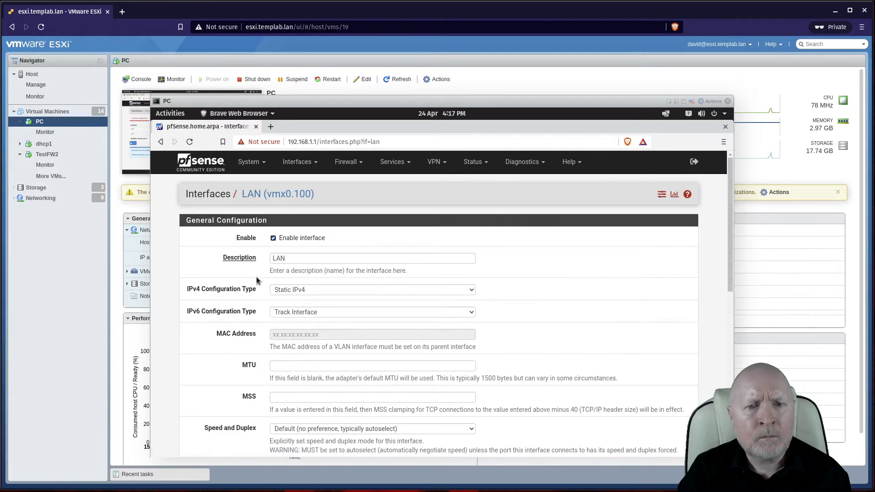
{"action": "scroll", "coordinate": [585, 272], "scroll_direction": "down", "scroll_amount": 3}
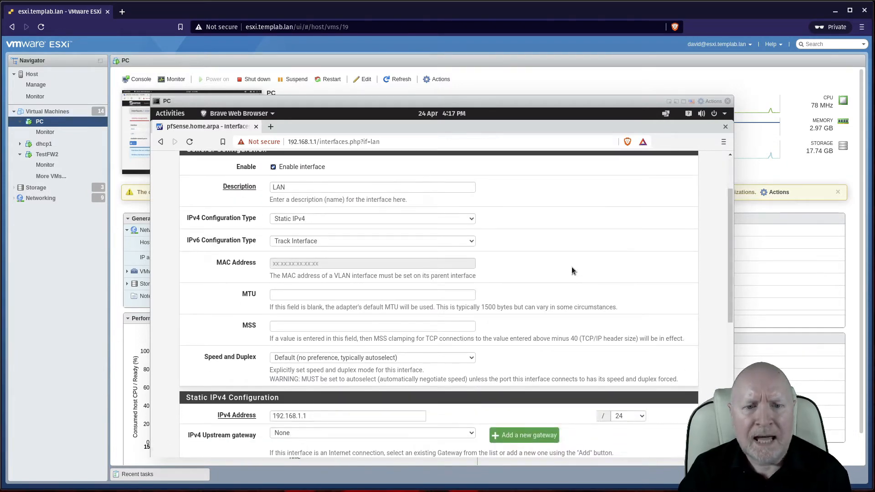
{"action": "scroll", "coordinate": [562, 270], "scroll_direction": "down", "scroll_amount": 1}
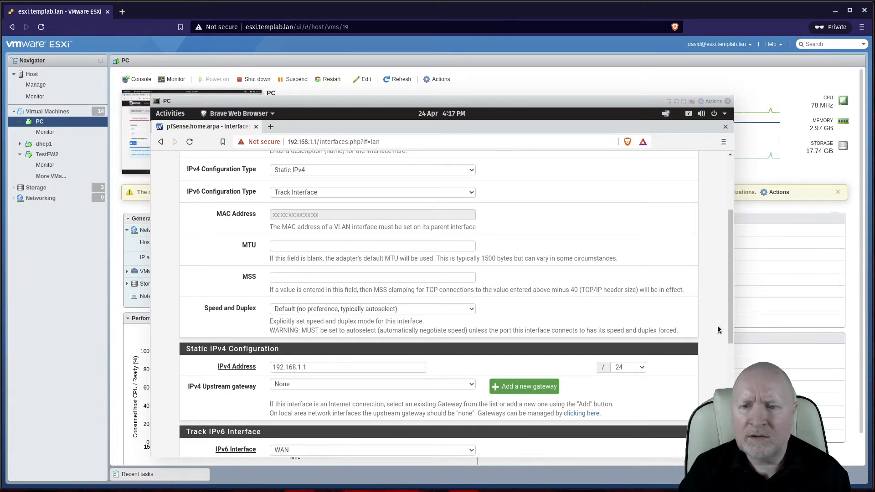
{"action": "left_click_drag", "start_coordinate": [729, 318], "coordinate": [718, 203]}
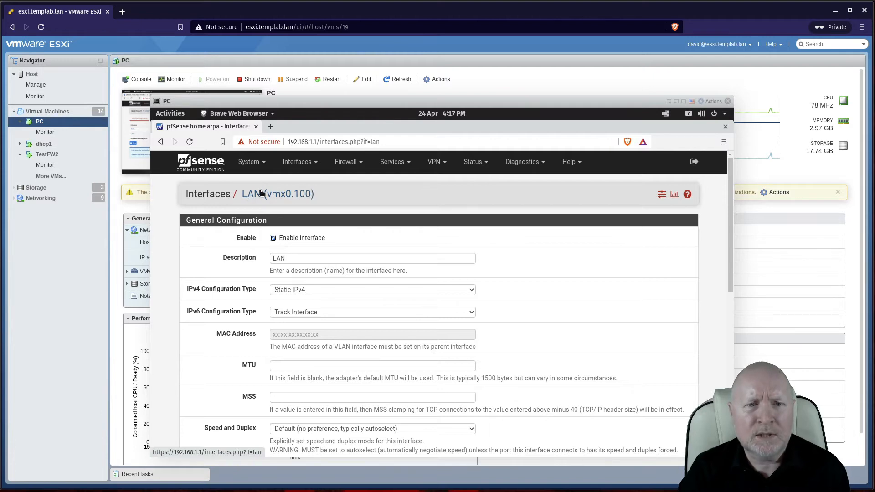
{"action": "left_click", "coordinate": [304, 166]}
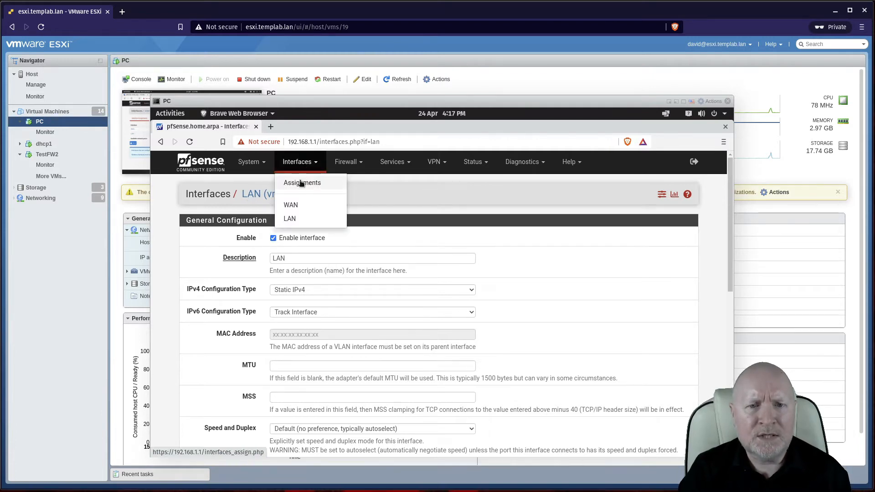
Step: Add VLAN 200 on vmx0 from Available network ports as a new interface
{"action": "left_click", "coordinate": [299, 180]}
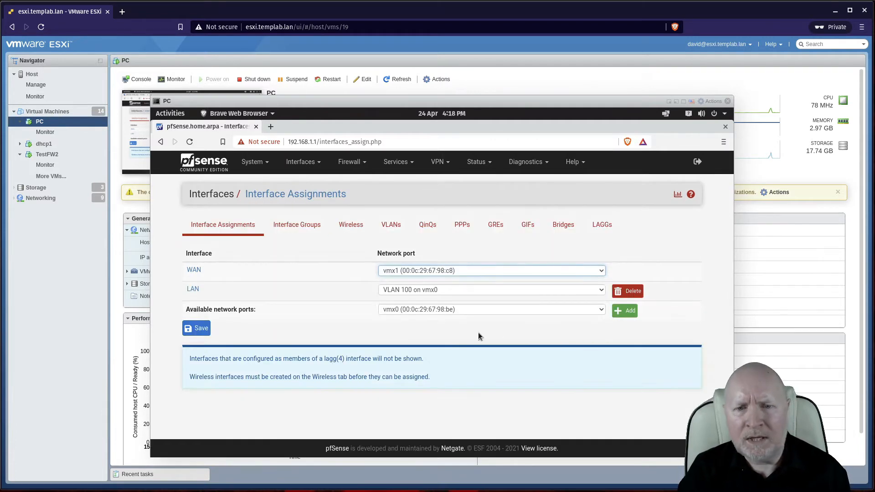
{"action": "left_click", "coordinate": [402, 312]}
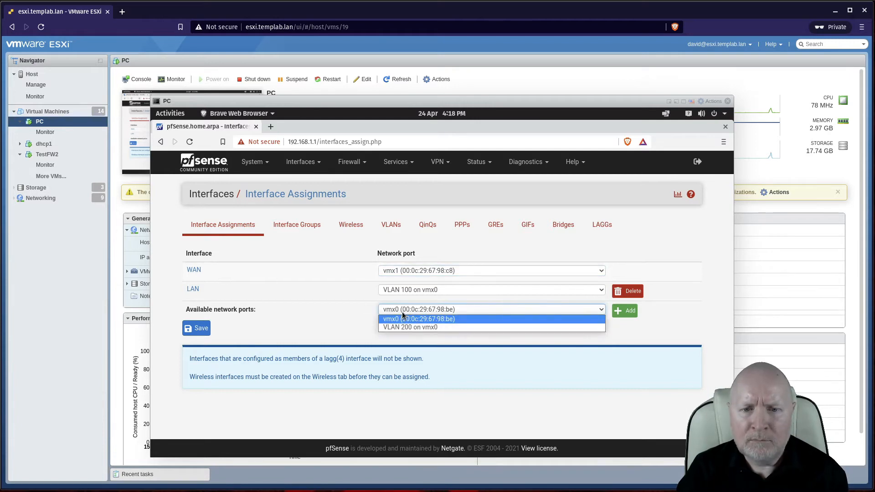
{"action": "left_click", "coordinate": [401, 328]}
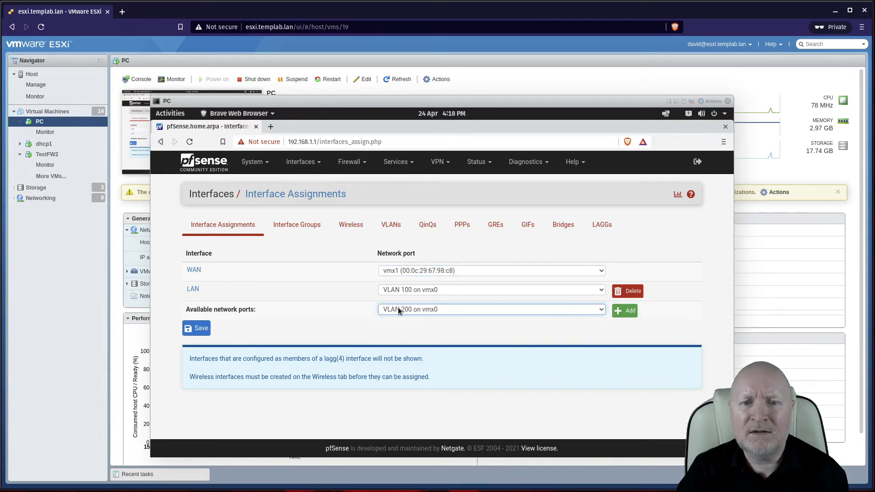
{"action": "left_click", "coordinate": [621, 311]}
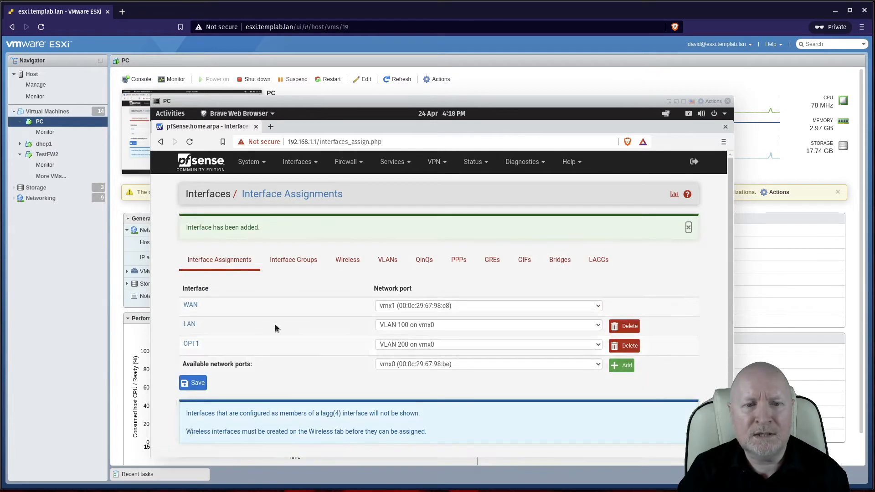
{"action": "left_click", "coordinate": [199, 383]}
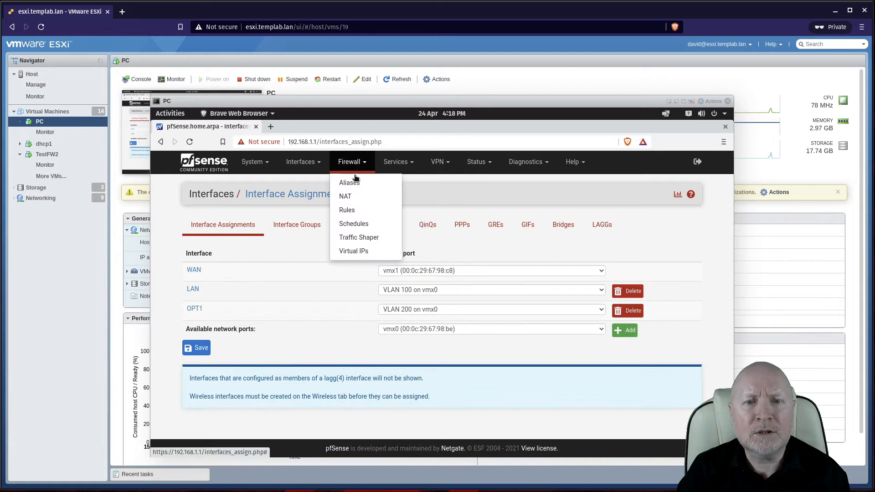
Step: Glance at the firewall rules, then bring up the OPT1 interface settings page
{"action": "left_click", "coordinate": [349, 212]}
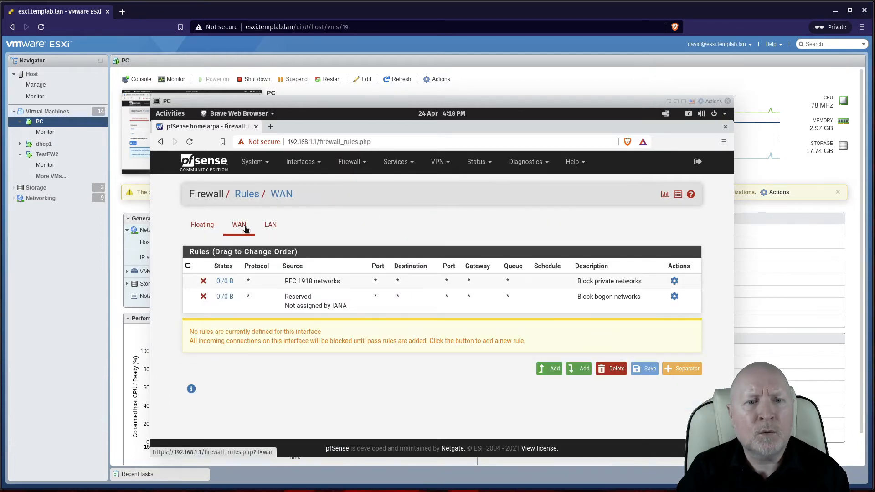
{"action": "left_click", "coordinate": [310, 163]}
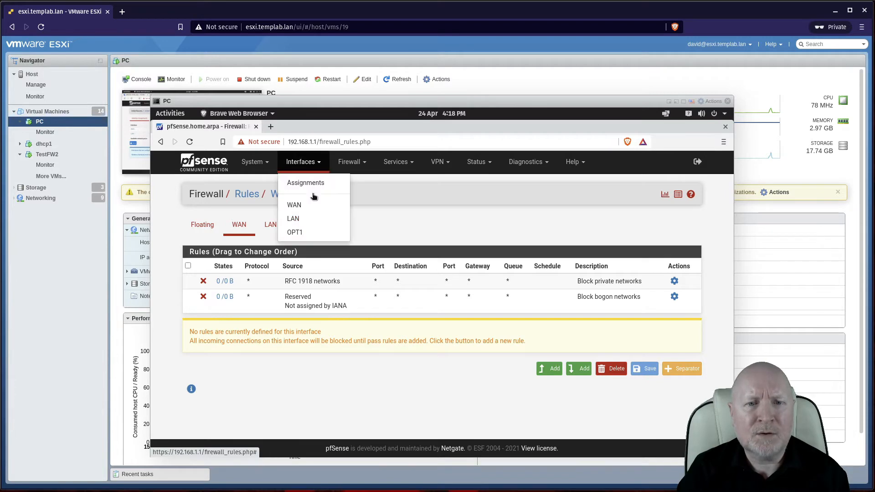
{"action": "left_click", "coordinate": [305, 232]}
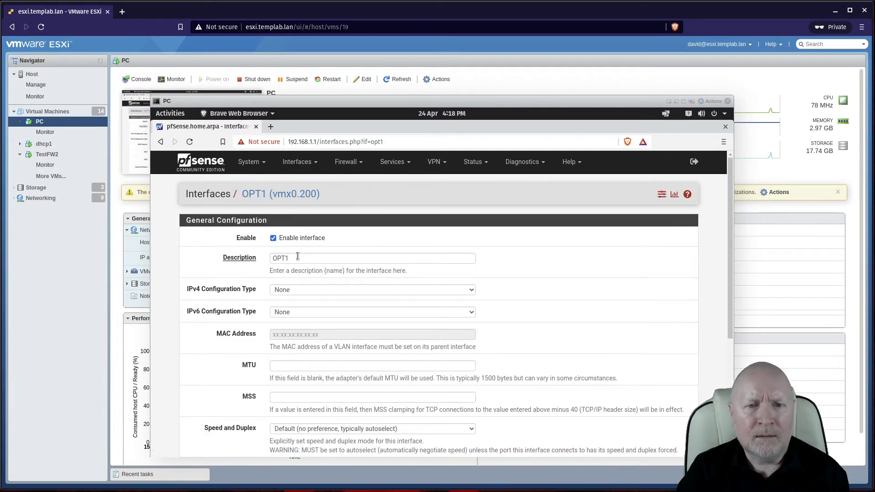
Step: Change the OPT1 description to VLAN200, save, and apply the interface changes
{"action": "left_click", "coordinate": [247, 259]}
{"action": "type", "text": "VLAN200"}
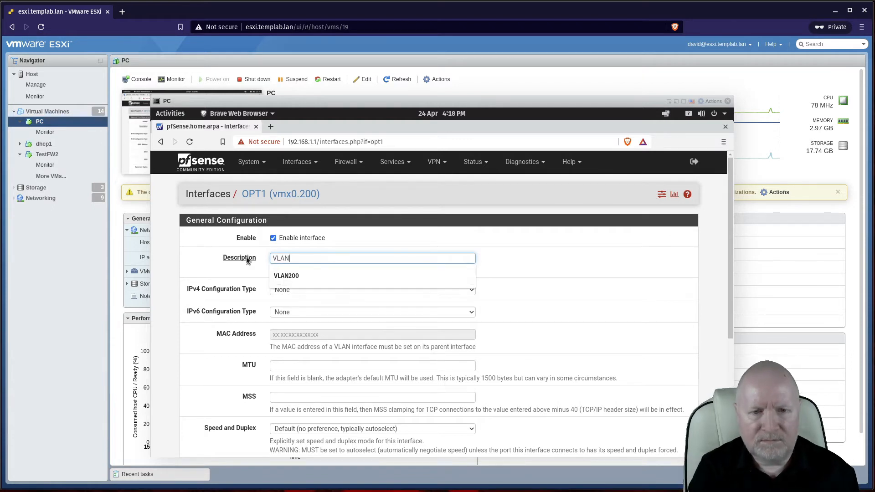
{"action": "left_click", "coordinate": [646, 310]}
{"action": "scroll", "coordinate": [637, 367], "scroll_direction": "down", "scroll_amount": 1}
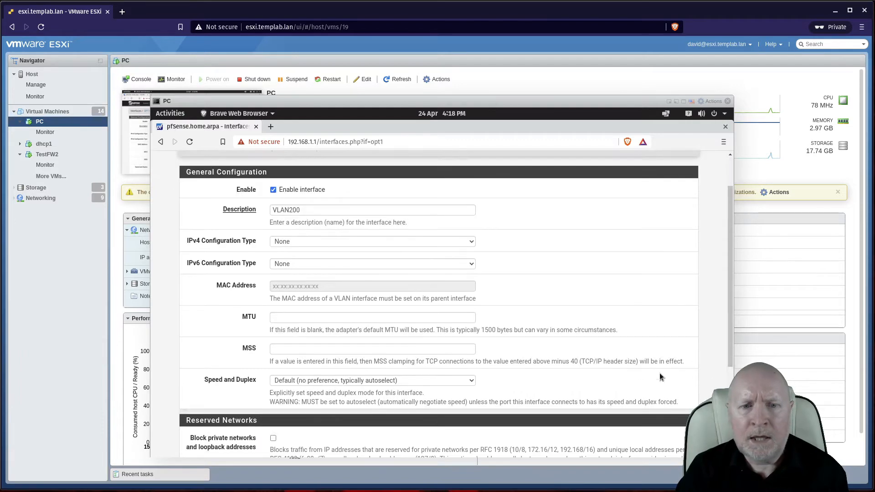
{"action": "scroll", "coordinate": [729, 333], "scroll_direction": "down", "scroll_amount": 1}
{"action": "scroll", "coordinate": [729, 333], "scroll_direction": "down", "scroll_amount": 2}
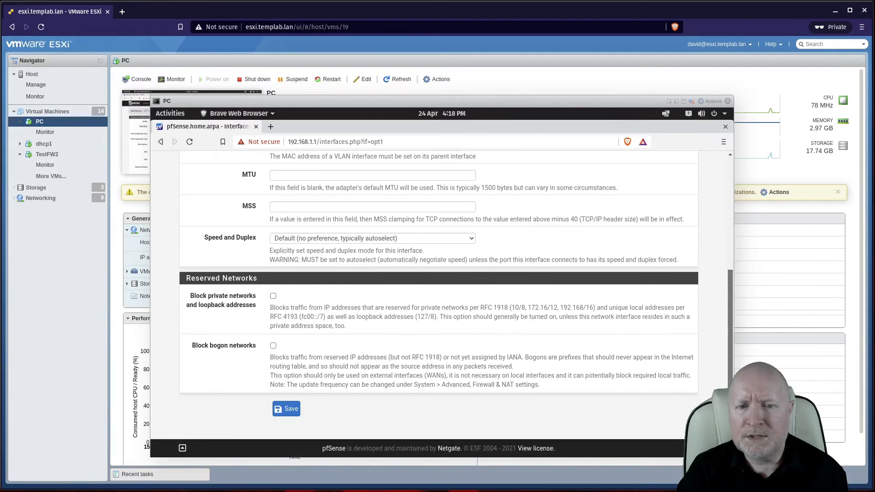
{"action": "left_click", "coordinate": [297, 410]}
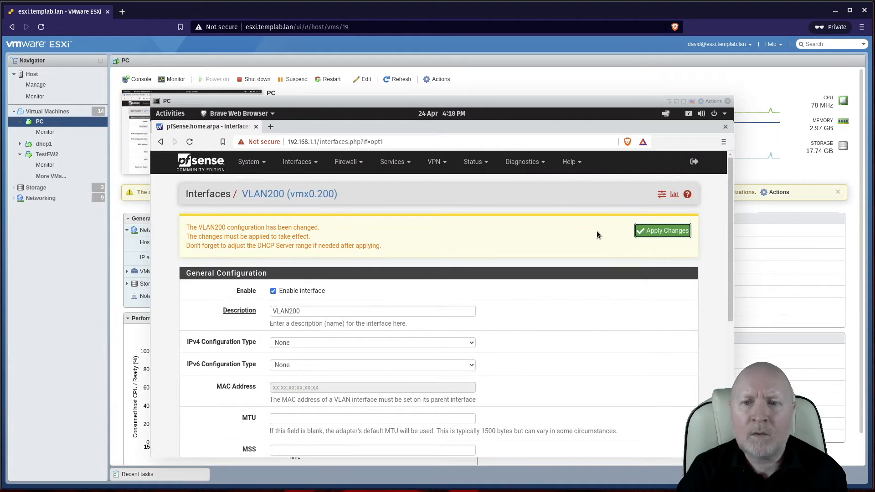
{"action": "left_click", "coordinate": [651, 229]}
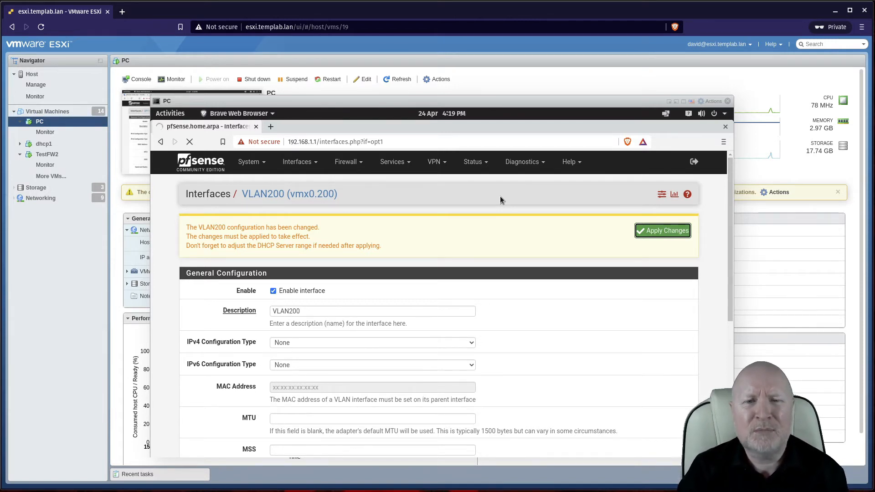
{"action": "scroll", "coordinate": [500, 196], "scroll_direction": "down", "scroll_amount": 3}
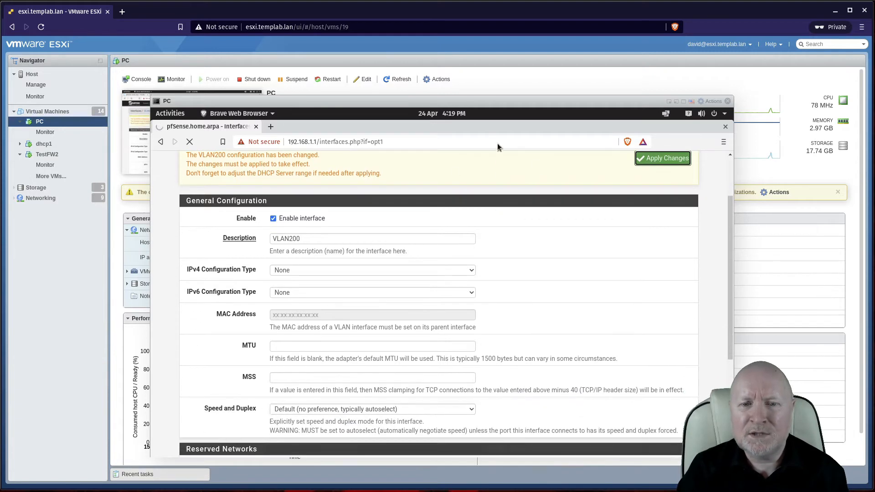
{"action": "scroll", "coordinate": [463, 327], "scroll_direction": "down", "scroll_amount": 4}
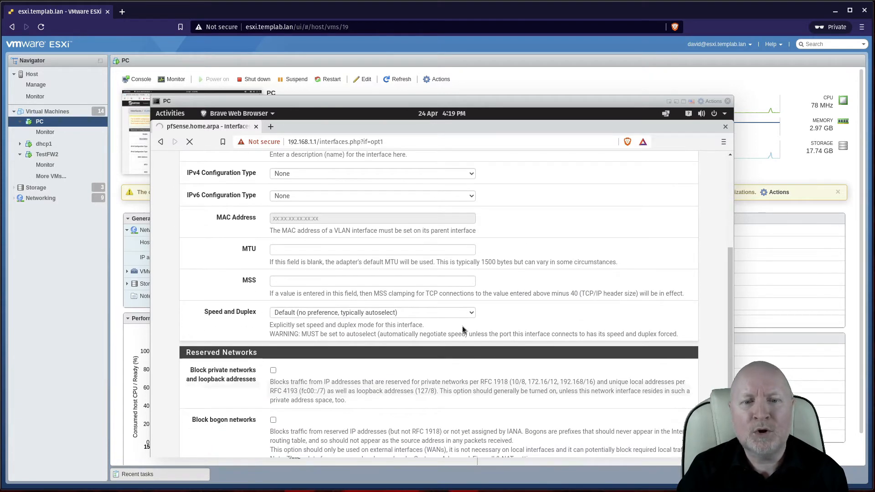
{"action": "scroll", "coordinate": [462, 326], "scroll_direction": "up", "scroll_amount": 5}
{"action": "scroll", "coordinate": [462, 329], "scroll_direction": "up", "scroll_amount": 2}
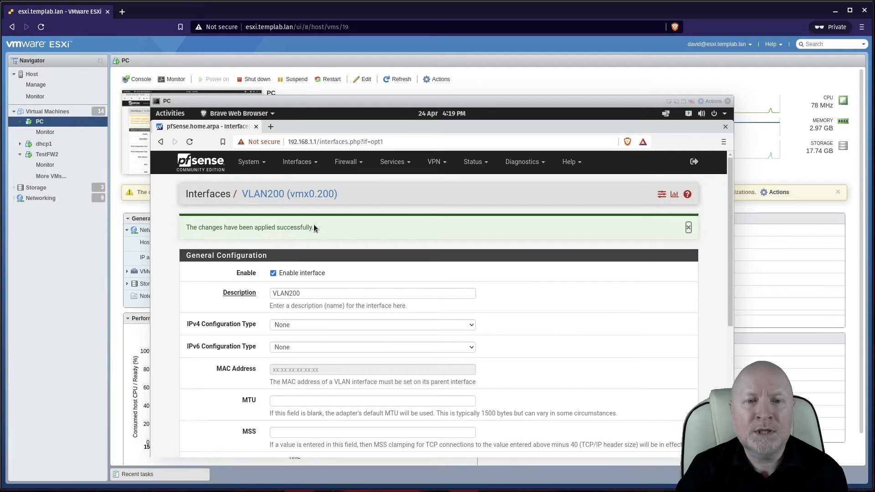
Step: Go to the Firewall > Rules page in pfSense
{"action": "left_click", "coordinate": [294, 163]}
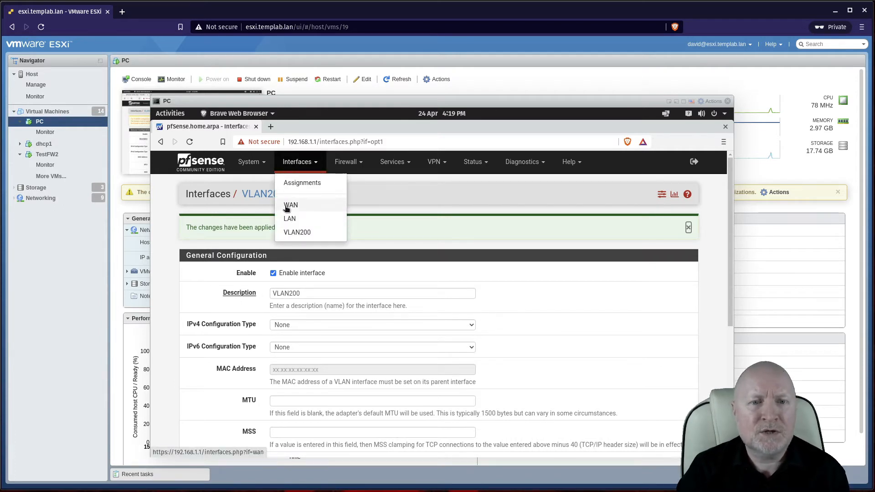
{"action": "left_click", "coordinate": [358, 163]}
{"action": "left_click", "coordinate": [355, 210]}
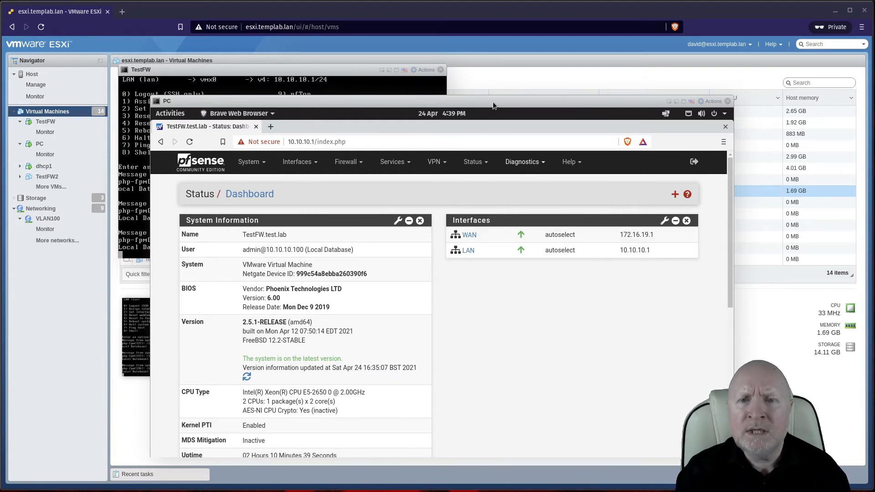
Step: Move the PC console window up and bring up TestFW's Interfaces > Assignments page
{"action": "left_click_drag", "start_coordinate": [493, 102], "coordinate": [484, 68]}
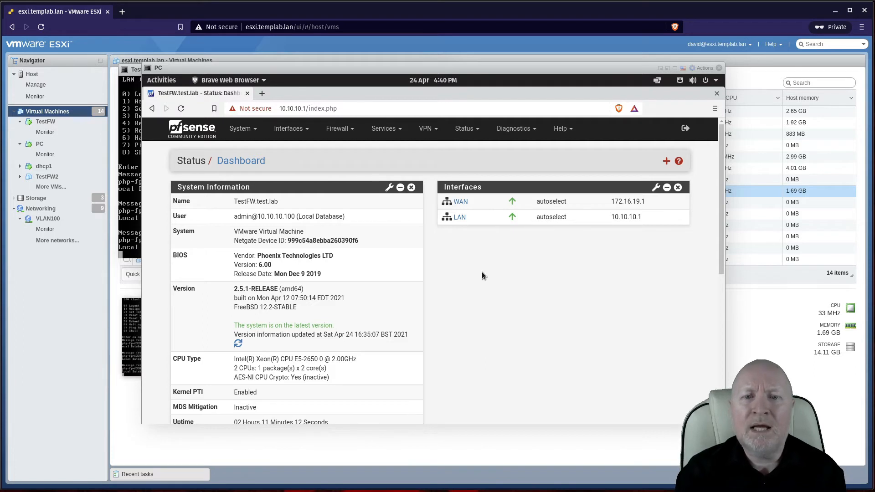
{"action": "left_click", "coordinate": [286, 130]}
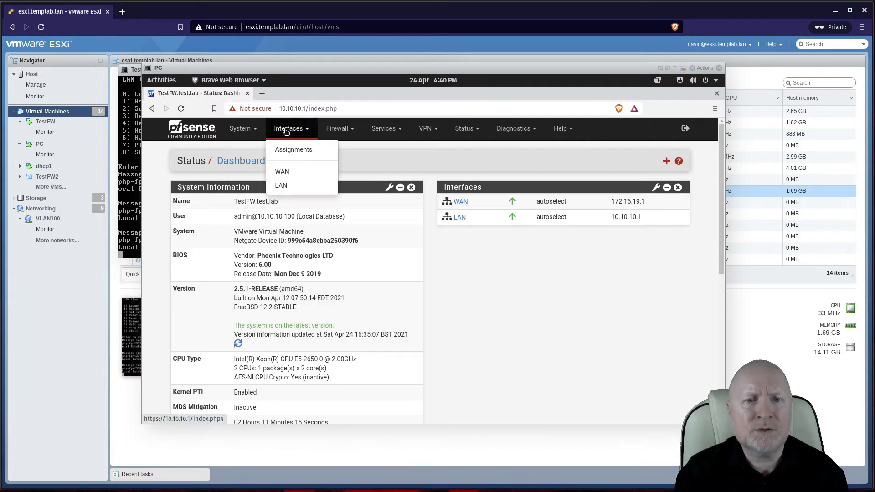
{"action": "left_click", "coordinate": [285, 153]}
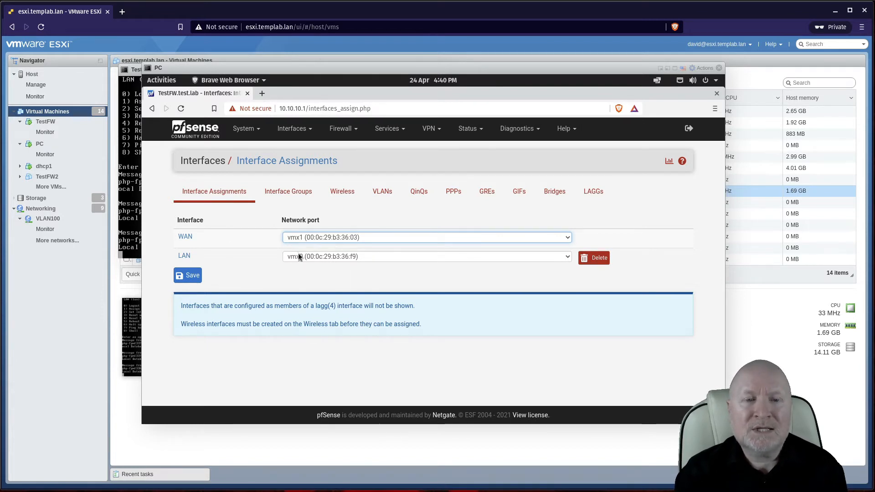
Step: Create three VLANs on vmx0 with tags 10, 100 and 200
{"action": "left_click", "coordinate": [384, 195]}
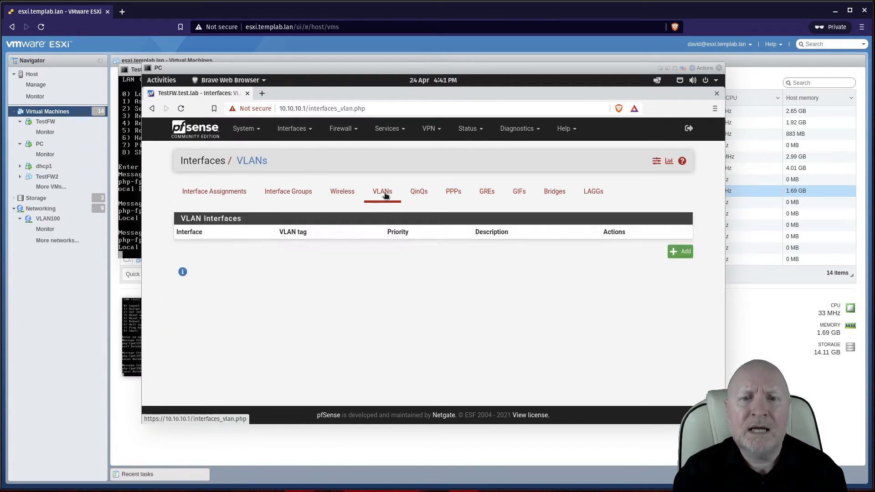
{"action": "left_click", "coordinate": [678, 254]}
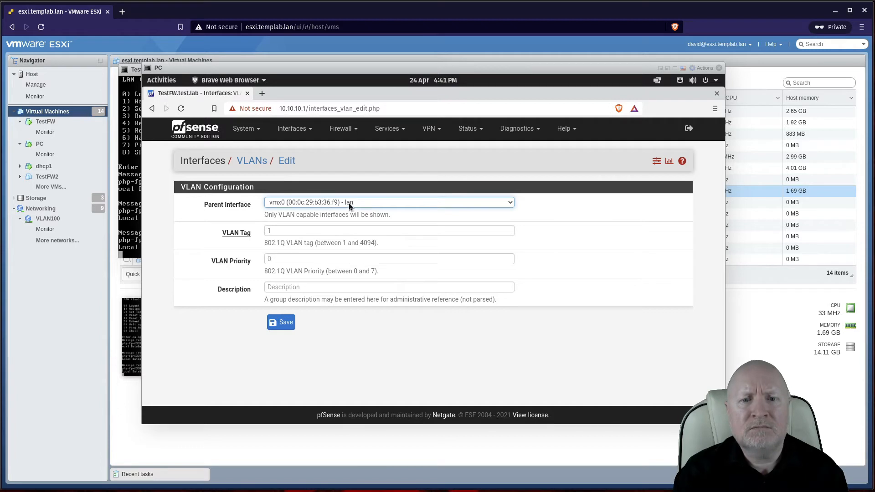
{"action": "left_click", "coordinate": [292, 229]}
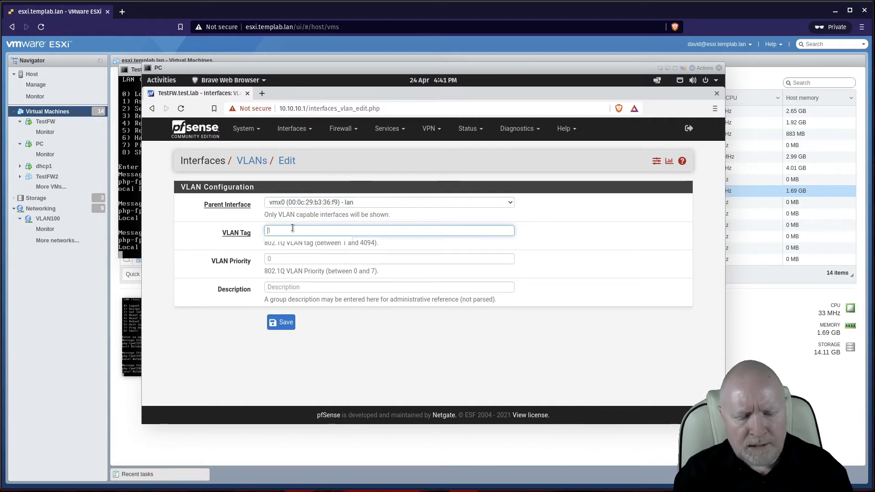
{"action": "type", "text": "10"}
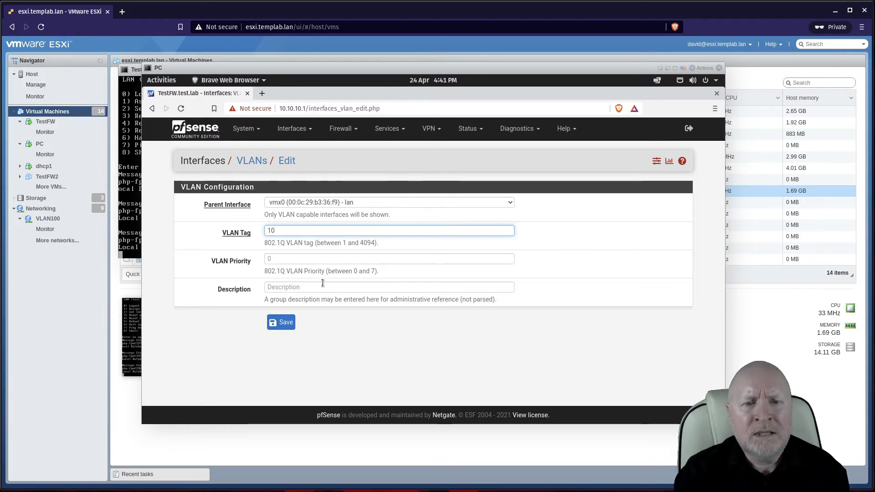
{"action": "left_click", "coordinate": [286, 323]}
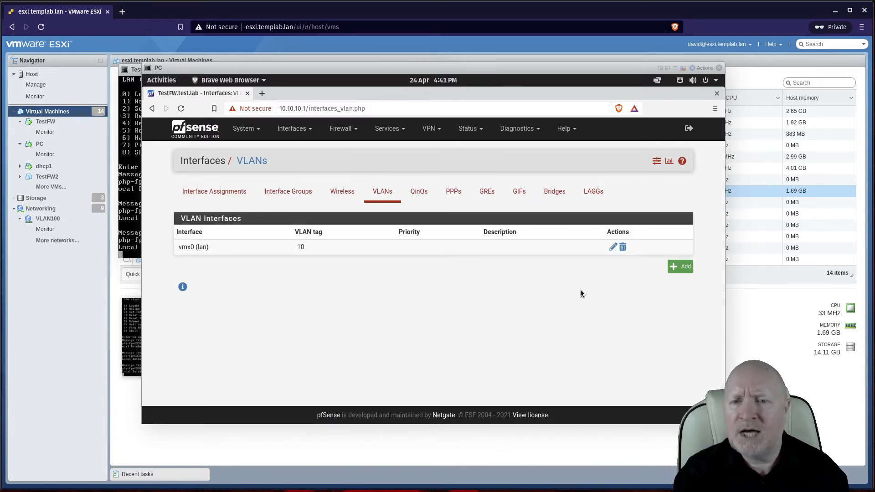
{"action": "left_click", "coordinate": [683, 269]}
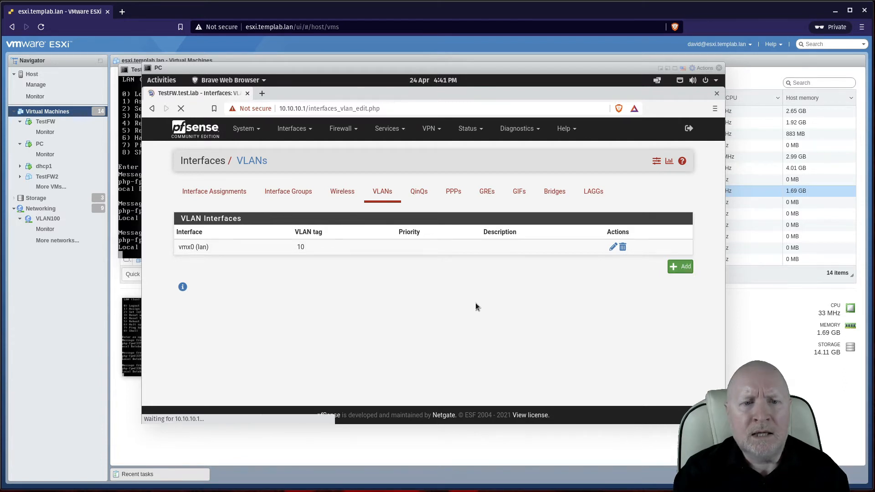
{"action": "left_click", "coordinate": [351, 231]}
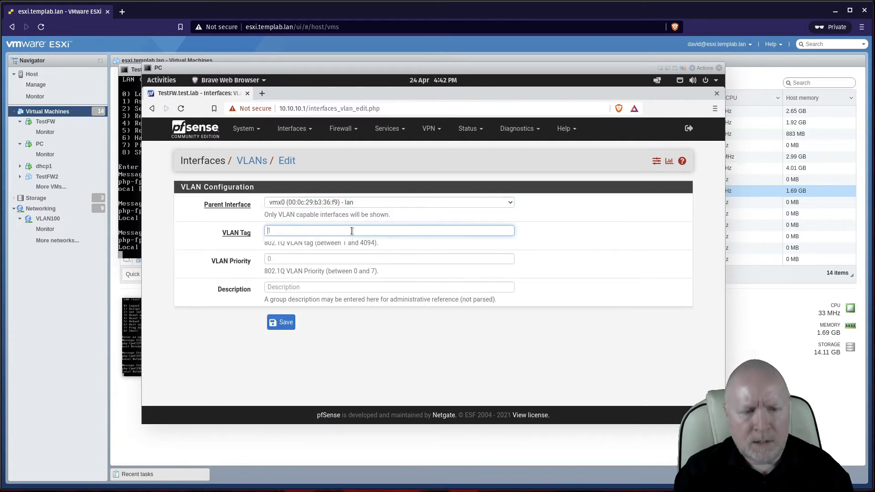
{"action": "type", "text": "100"}
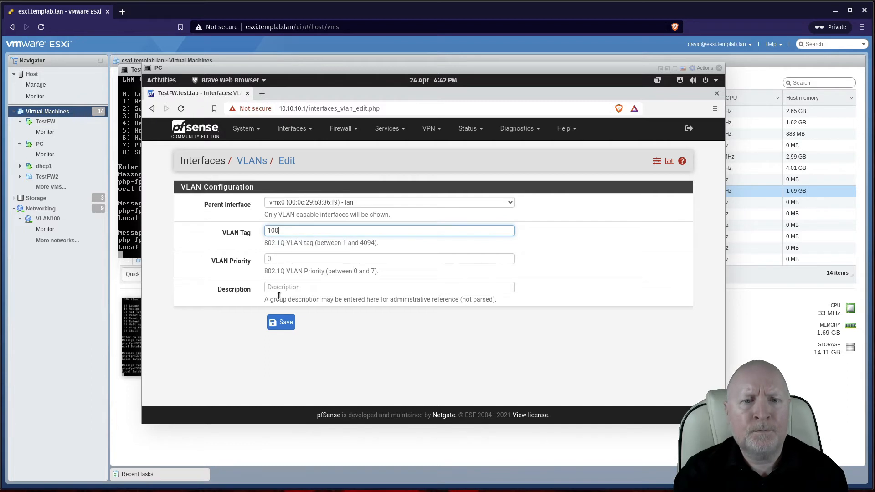
{"action": "left_click", "coordinate": [312, 323]}
{"action": "left_click", "coordinate": [279, 323]}
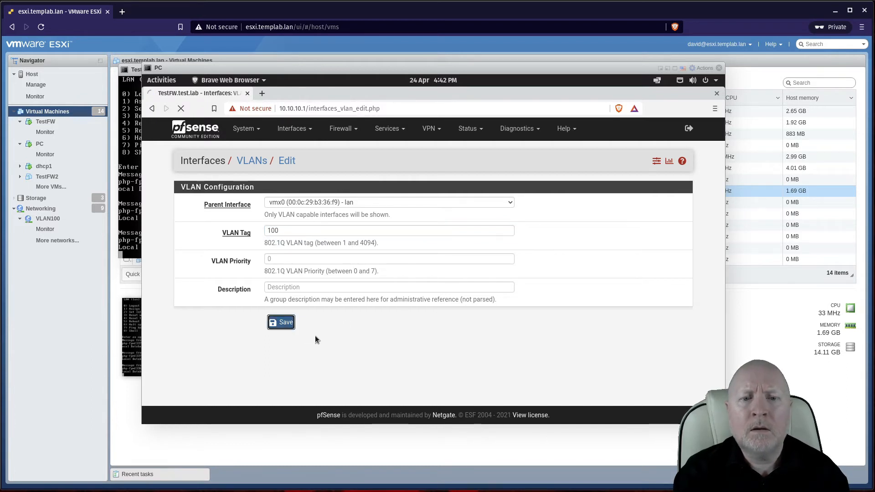
{"action": "left_click", "coordinate": [672, 282]}
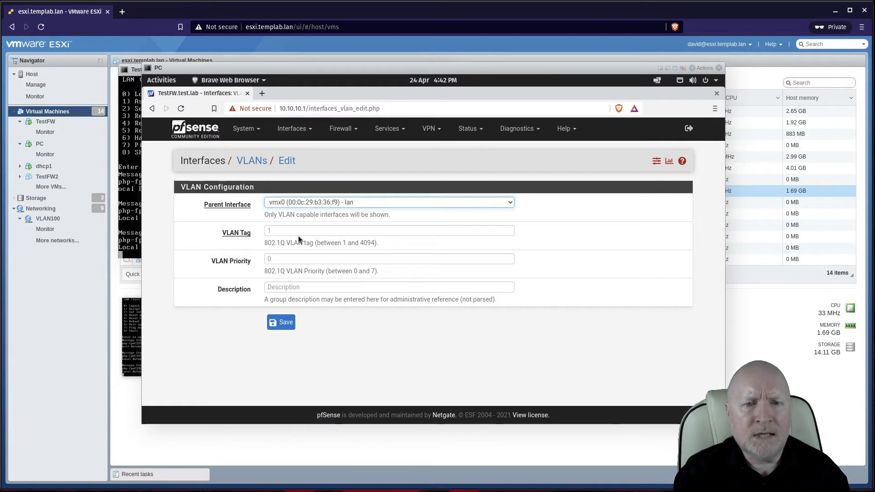
{"action": "left_click", "coordinate": [299, 233]}
{"action": "type", "text": "200"}
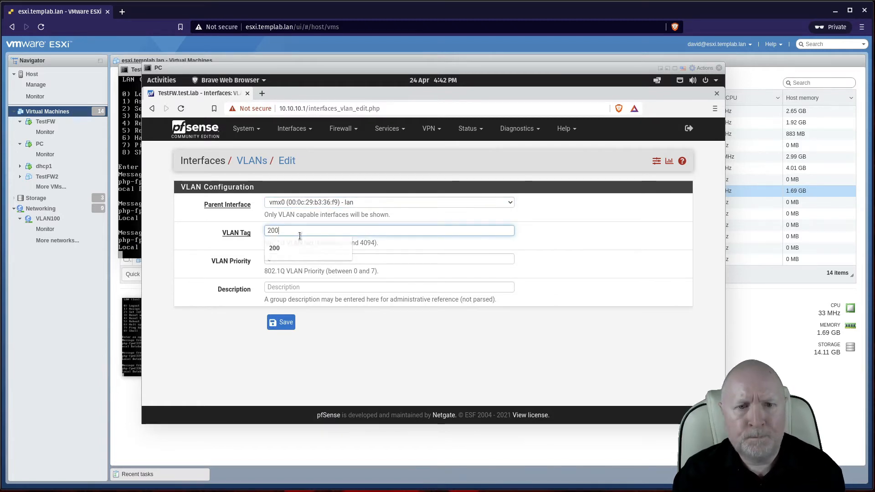
{"action": "left_click", "coordinate": [293, 322]}
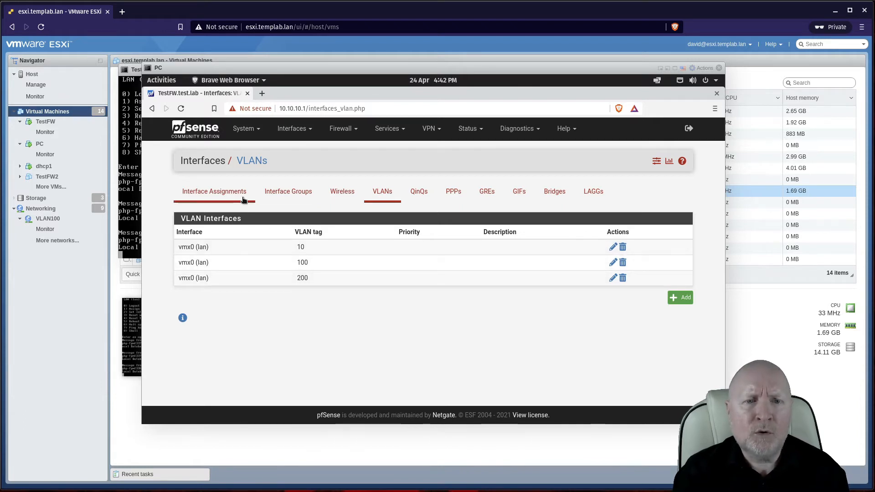
Step: Assign VLAN 200 on vmx0 as new interface OPT1 and save the assignments
{"action": "left_click", "coordinate": [212, 201]}
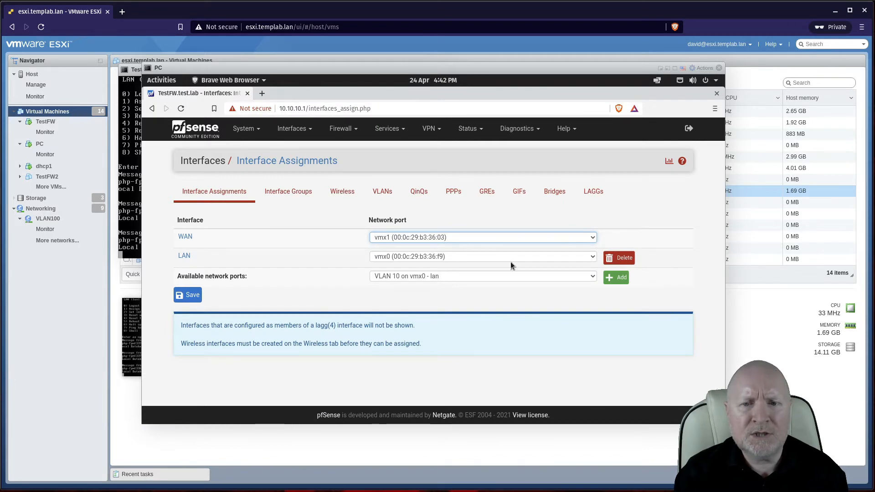
{"action": "left_click", "coordinate": [513, 275]}
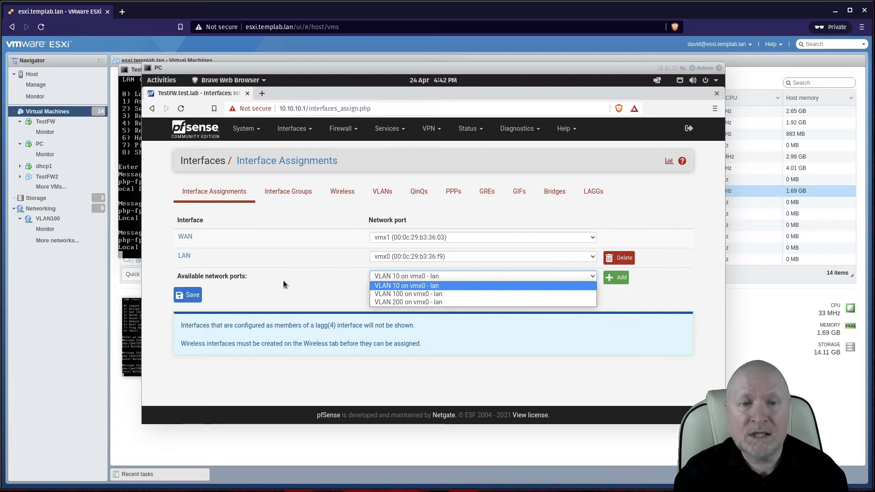
{"action": "left_click", "coordinate": [268, 284]}
{"action": "left_click", "coordinate": [397, 276]}
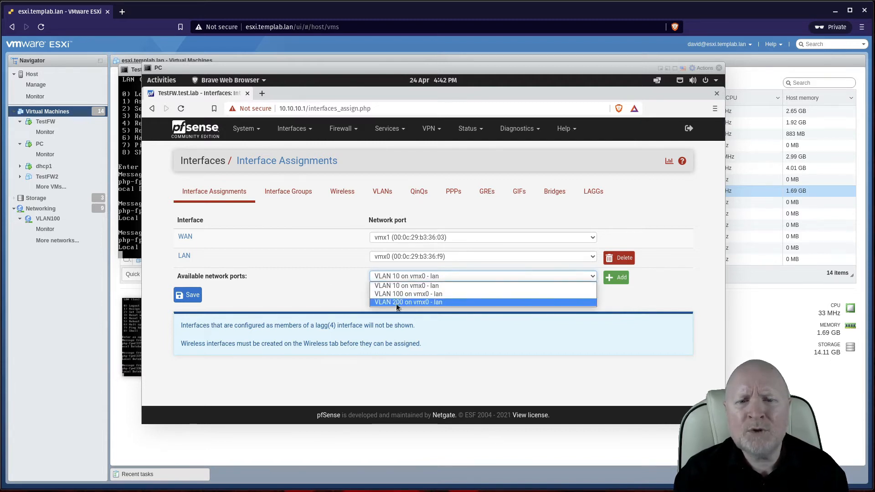
{"action": "left_click", "coordinate": [395, 302]}
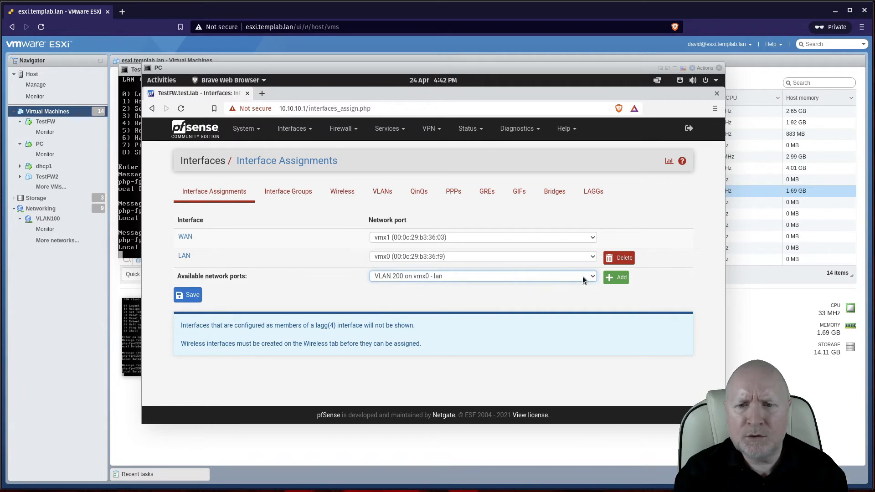
{"action": "left_click", "coordinate": [609, 277]}
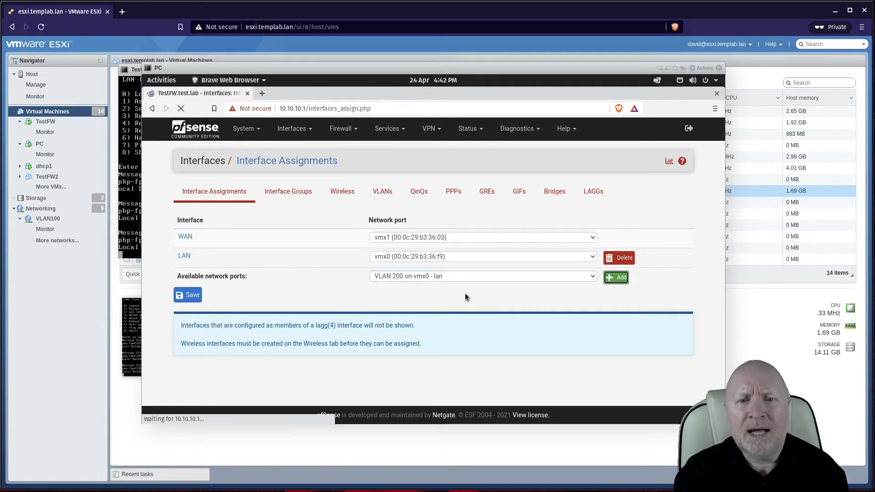
{"action": "left_click", "coordinate": [191, 348]}
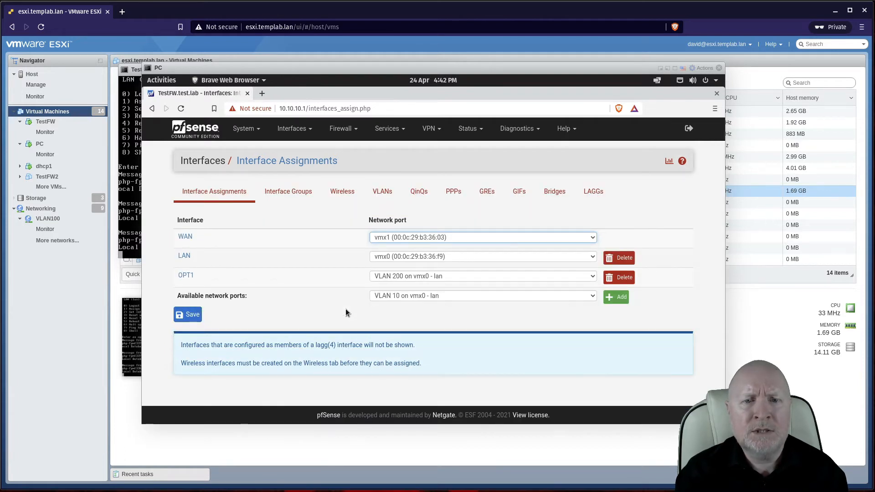
{"action": "left_click", "coordinate": [384, 197]}
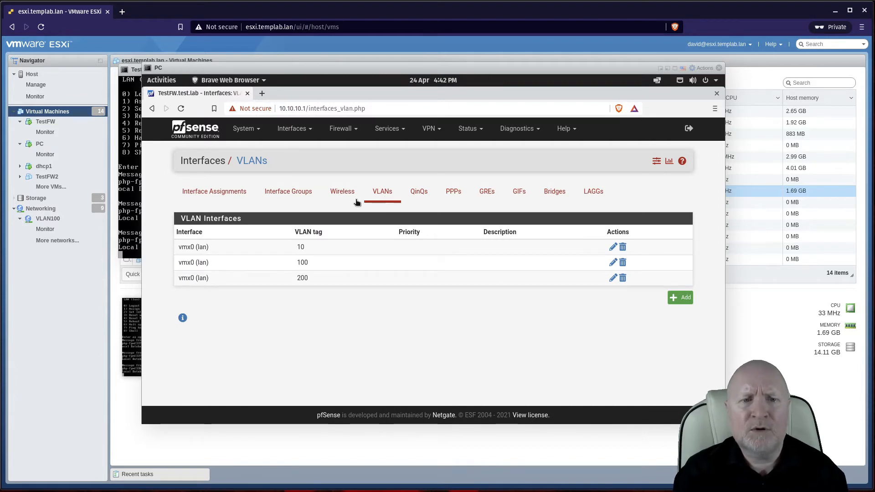
{"action": "left_click", "coordinate": [237, 194]}
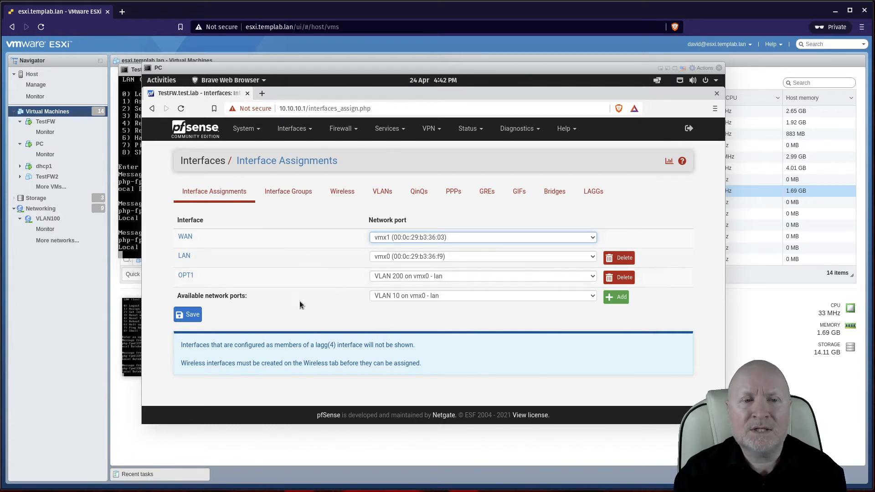
Step: Name the OPT1 interface VLAN200 and set its IPv4 configuration type to Static IPv4
{"action": "left_click", "coordinate": [186, 277]}
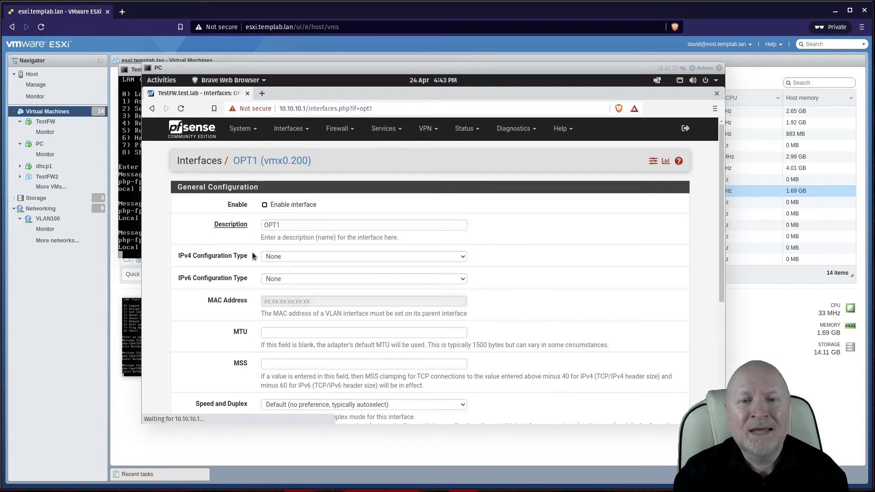
{"action": "left_click", "coordinate": [220, 225]}
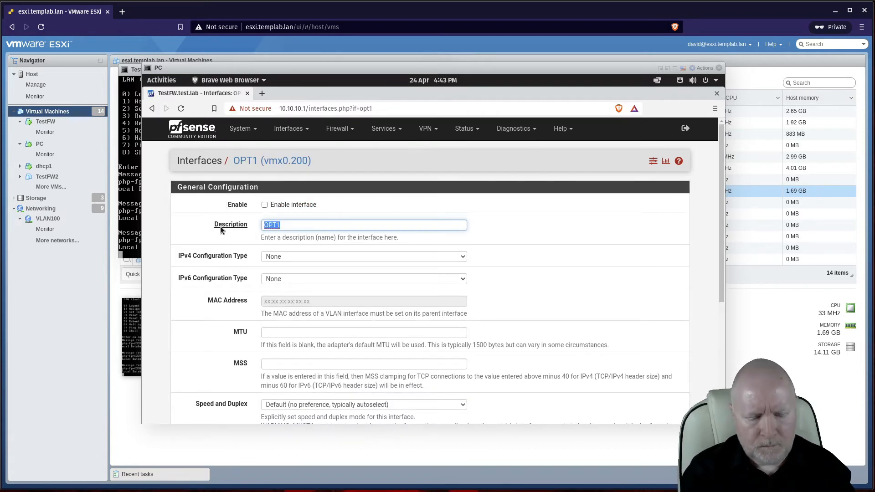
{"action": "type", "text": "VLAN200"}
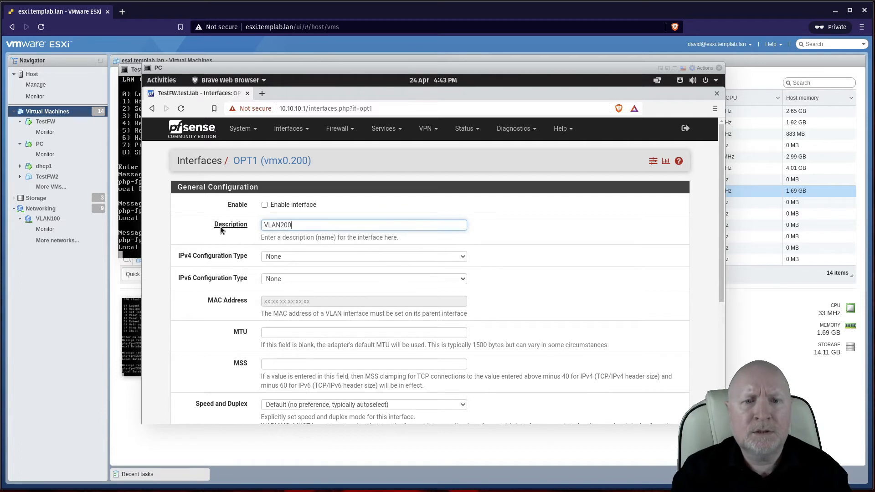
{"action": "left_click", "coordinate": [376, 254]}
{"action": "left_click", "coordinate": [332, 275]}
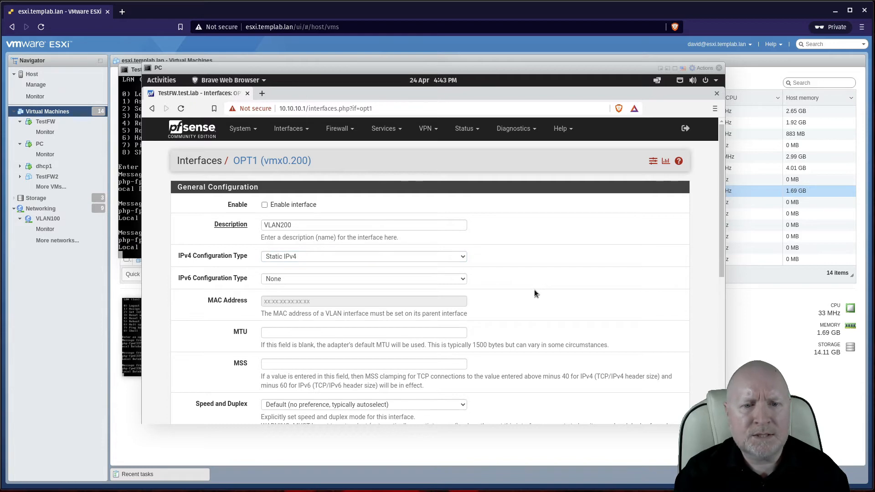
Step: Enter static IPv4 address 10.10.200.1/24, then save and apply the interface changes
{"action": "left_click", "coordinate": [720, 328]}
{"action": "left_click", "coordinate": [358, 195]}
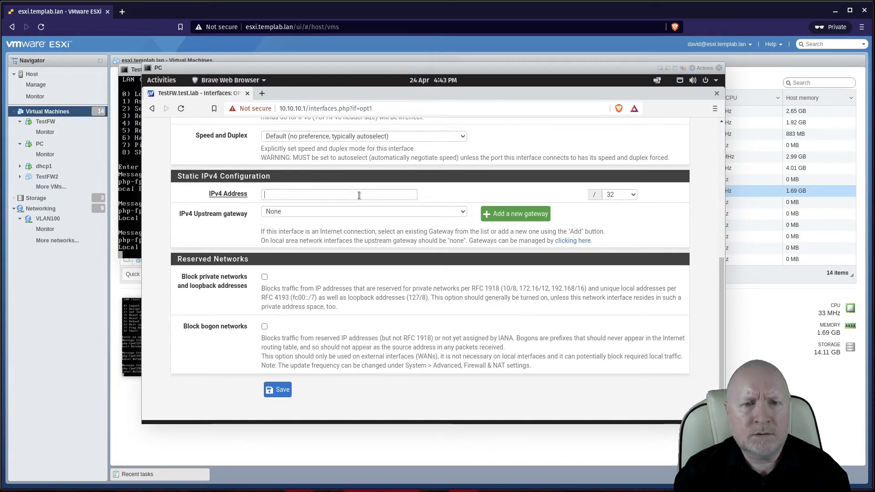
{"action": "type", "text": "10.10.200.1"}
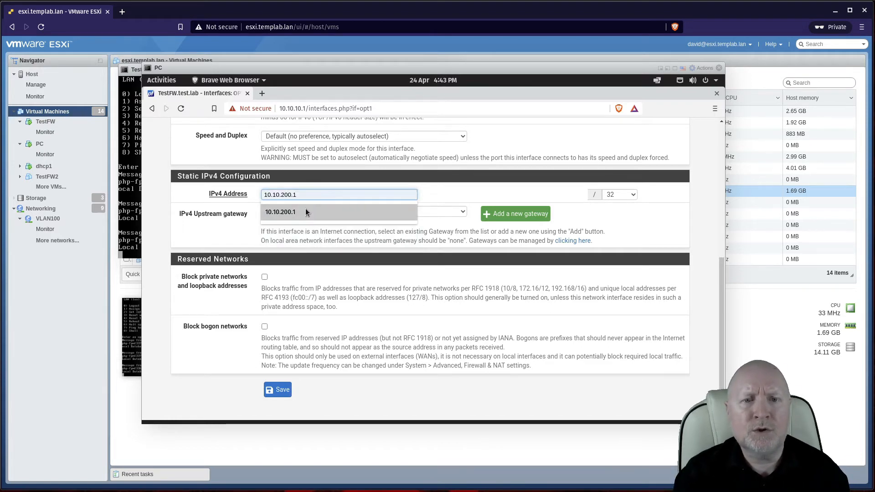
{"action": "left_click", "coordinate": [305, 209]}
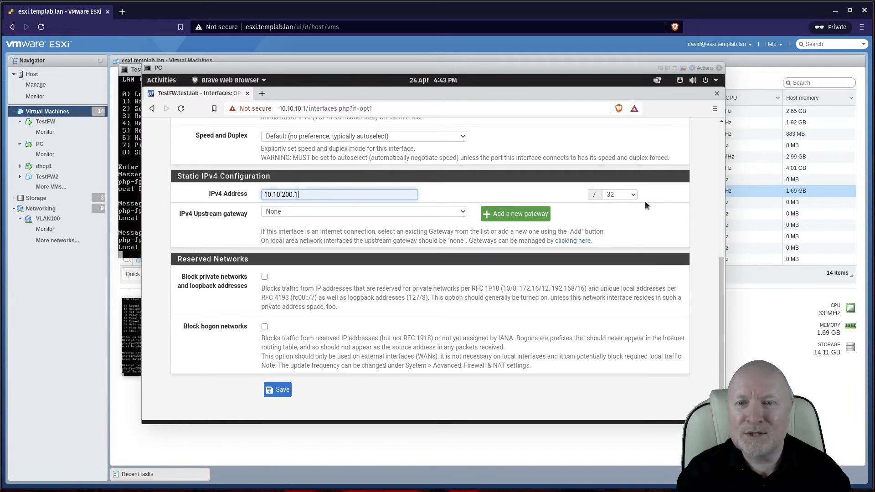
{"action": "left_click", "coordinate": [633, 193]}
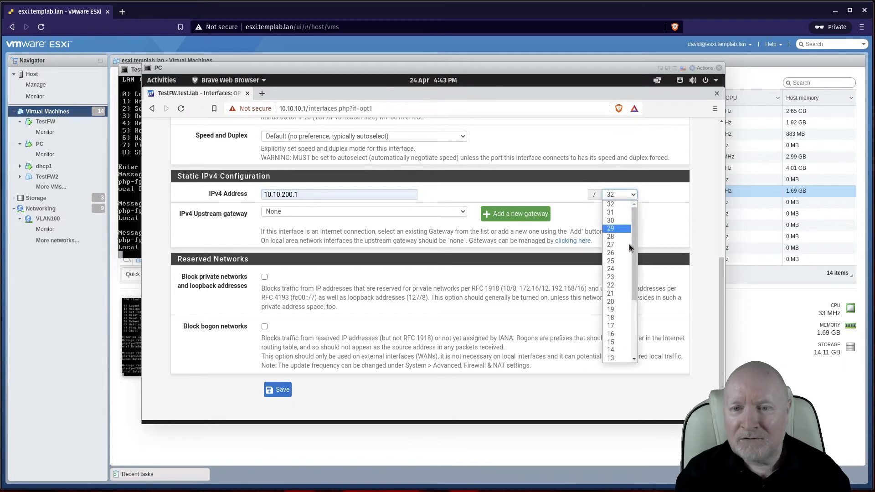
{"action": "left_click", "coordinate": [616, 268]}
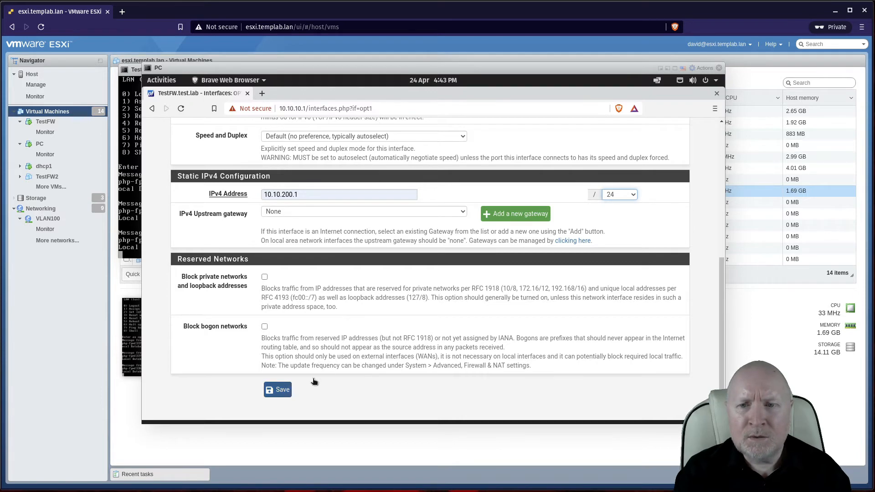
{"action": "scroll", "coordinate": [358, 367], "scroll_direction": "up", "scroll_amount": 6}
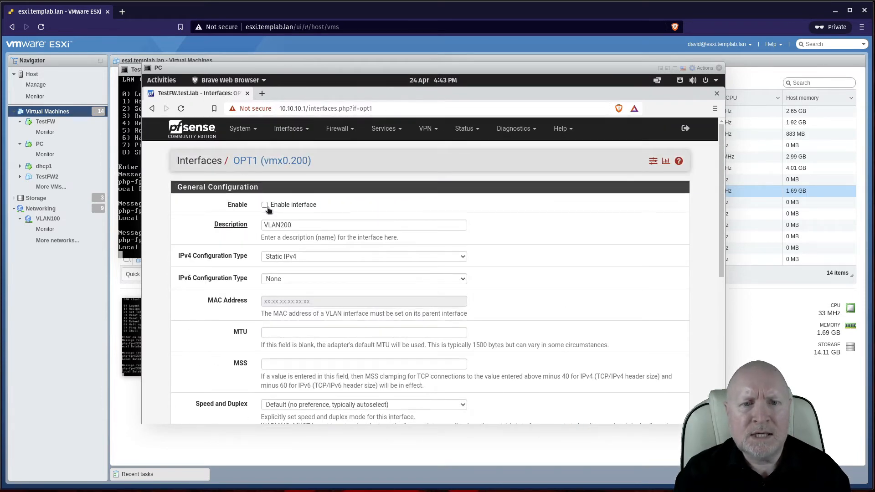
{"action": "scroll", "coordinate": [577, 396], "scroll_direction": "down", "scroll_amount": 3}
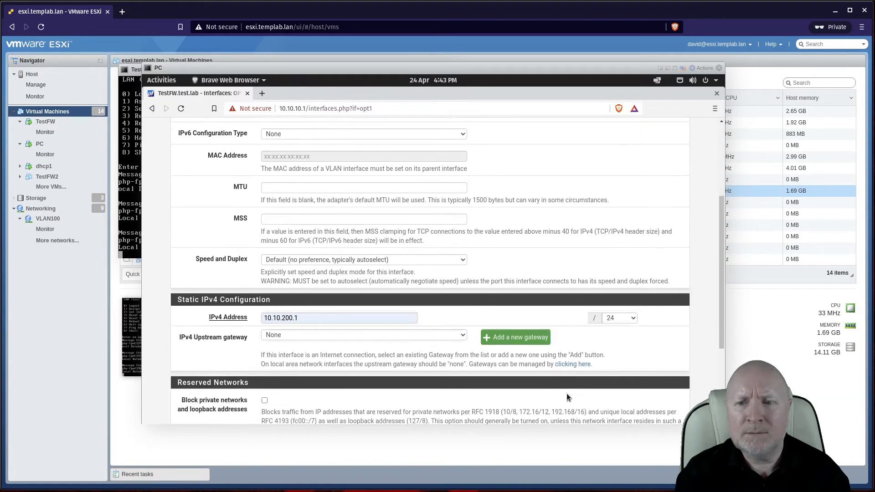
{"action": "scroll", "coordinate": [283, 398], "scroll_direction": "down", "scroll_amount": 3}
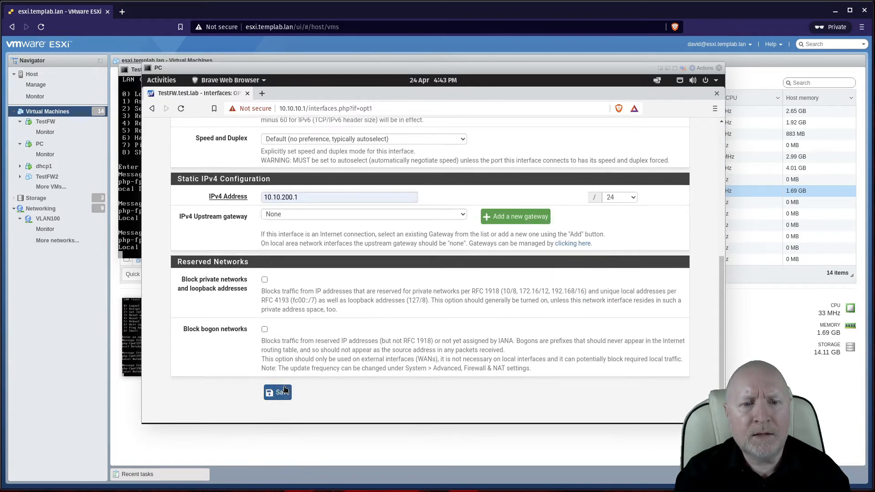
{"action": "left_click", "coordinate": [281, 392]}
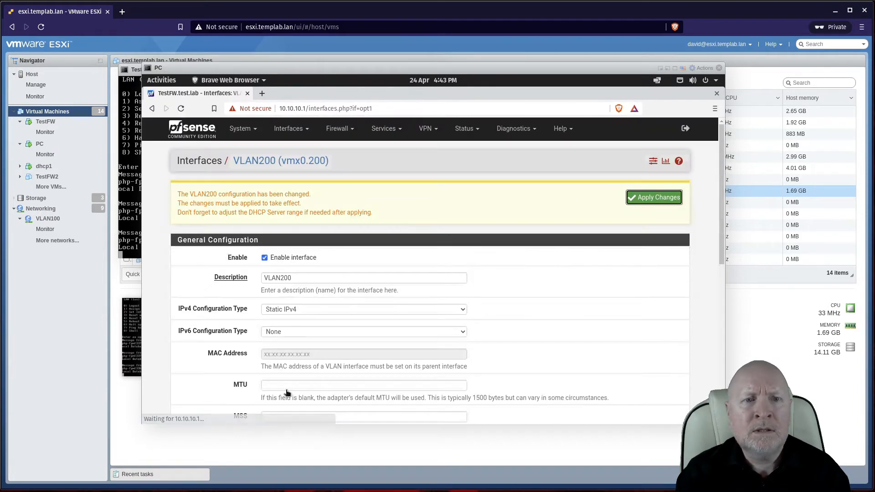
{"action": "left_click", "coordinate": [654, 197]}
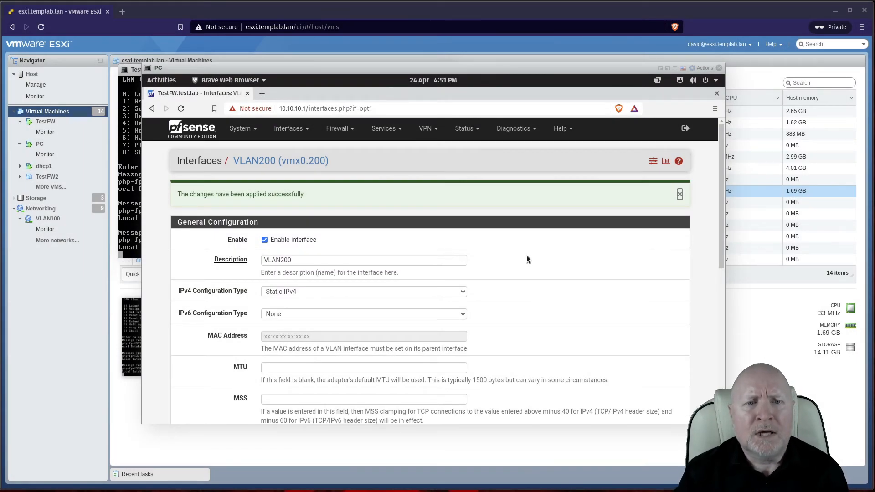
Step: Compare the empty VLAN200 firewall rules with the LAN rules, then start a new VLAN200 rule
{"action": "left_click", "coordinate": [346, 131]}
{"action": "left_click", "coordinate": [337, 177]}
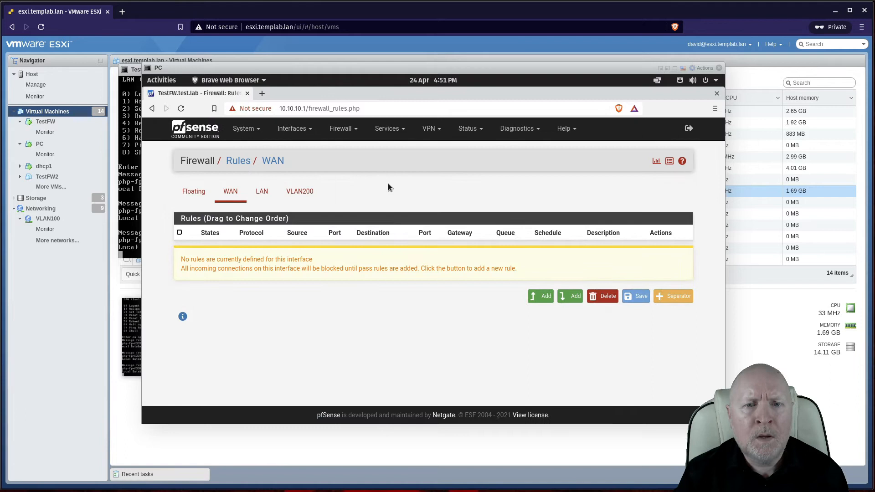
{"action": "left_click", "coordinate": [302, 192]}
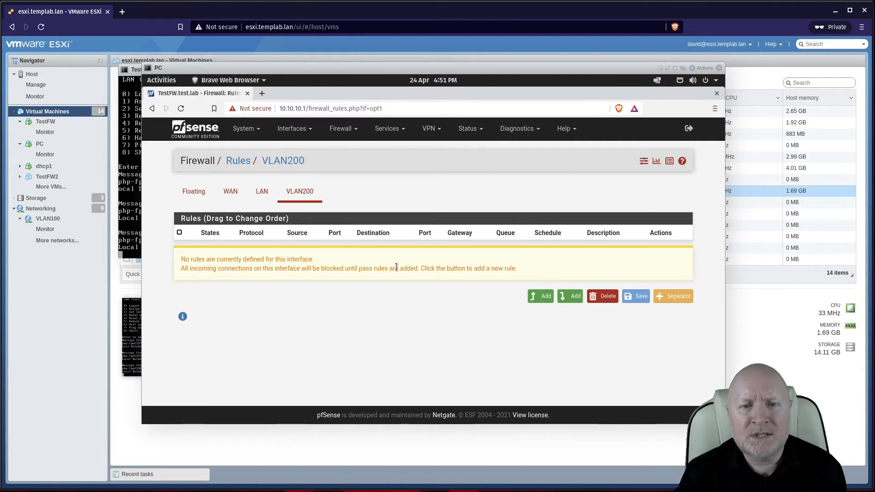
{"action": "left_click", "coordinate": [271, 194]}
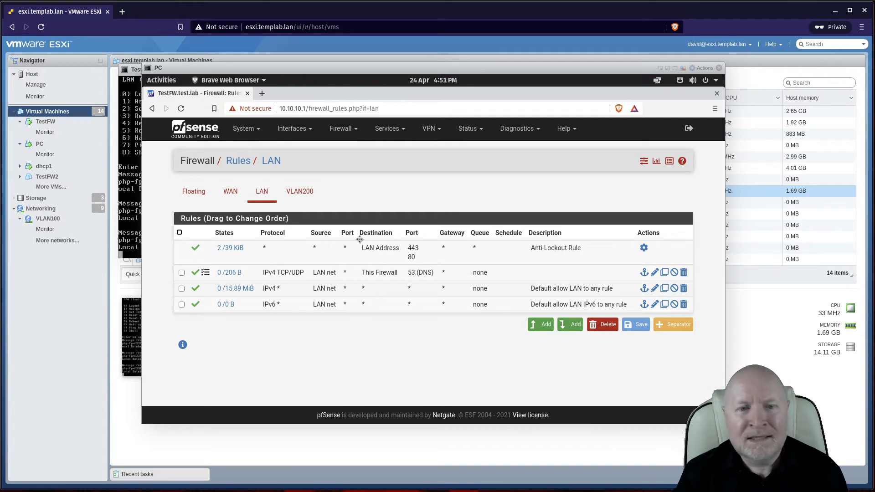
{"action": "left_click", "coordinate": [315, 193]}
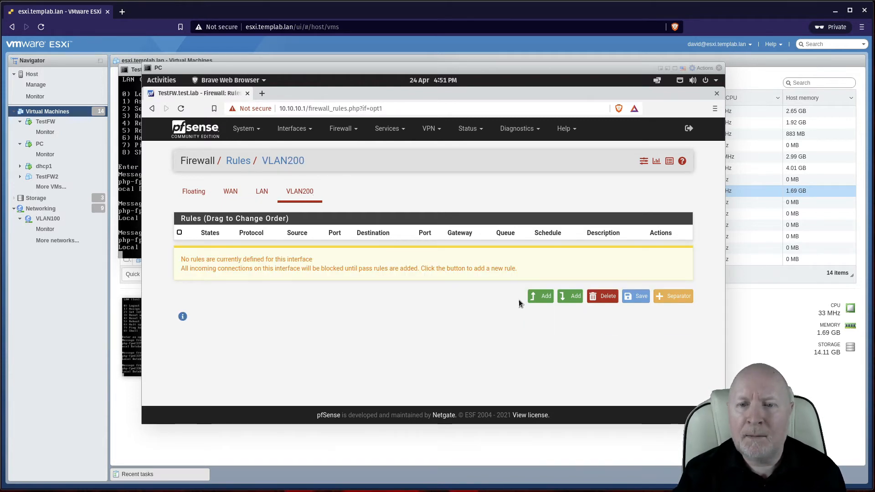
{"action": "left_click", "coordinate": [543, 297]}
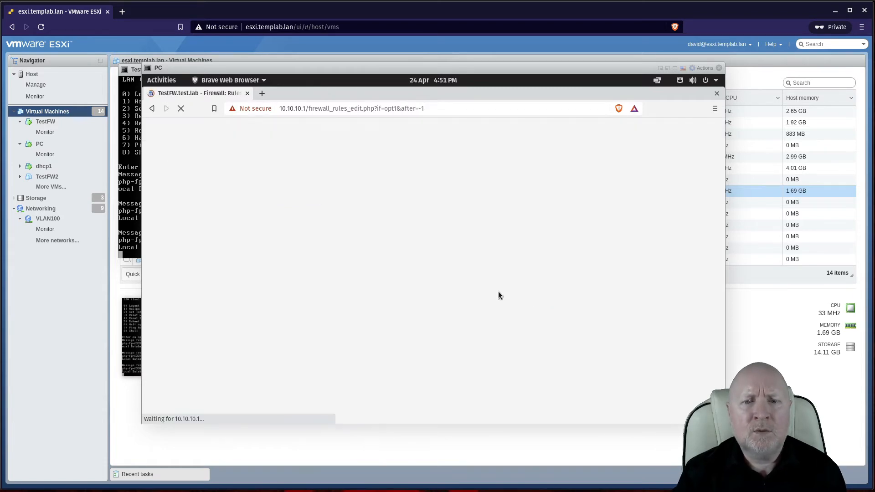
Step: Save and apply a VLAN200 pass rule matching any protocol, then view the LAN rules
{"action": "scroll", "coordinate": [377, 252], "scroll_direction": "down", "scroll_amount": 3}
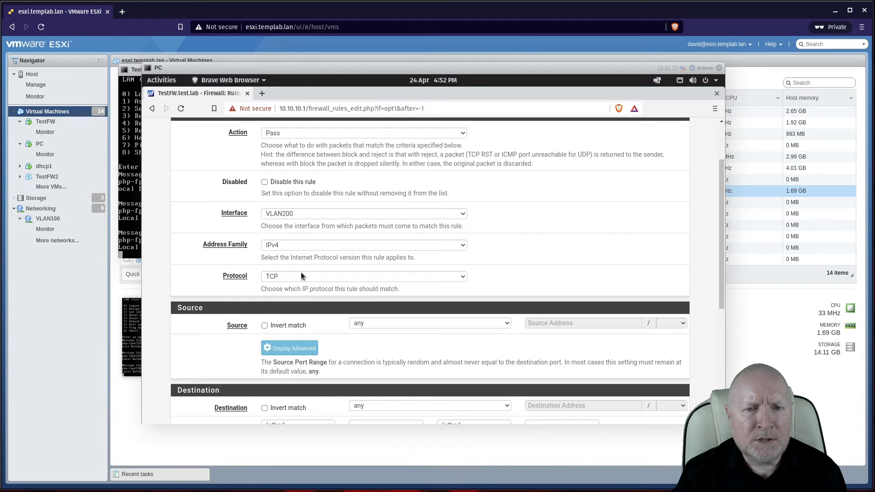
{"action": "left_click", "coordinate": [301, 272]}
{"action": "left_click", "coordinate": [300, 287]}
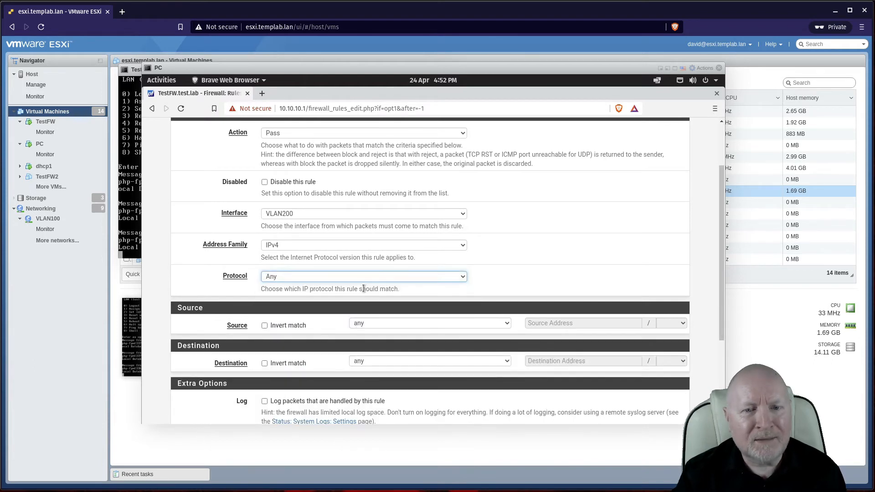
{"action": "scroll", "coordinate": [361, 324], "scroll_direction": "down", "scroll_amount": 2}
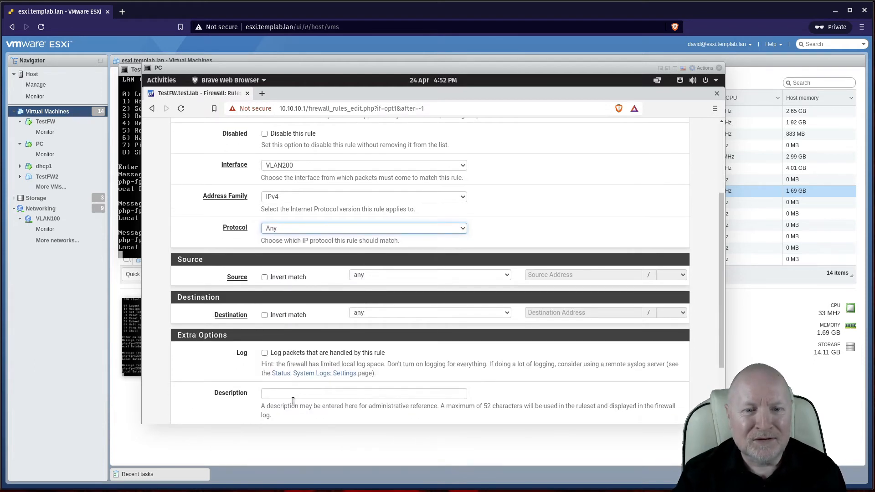
{"action": "scroll", "coordinate": [535, 381], "scroll_direction": "down", "scroll_amount": 4}
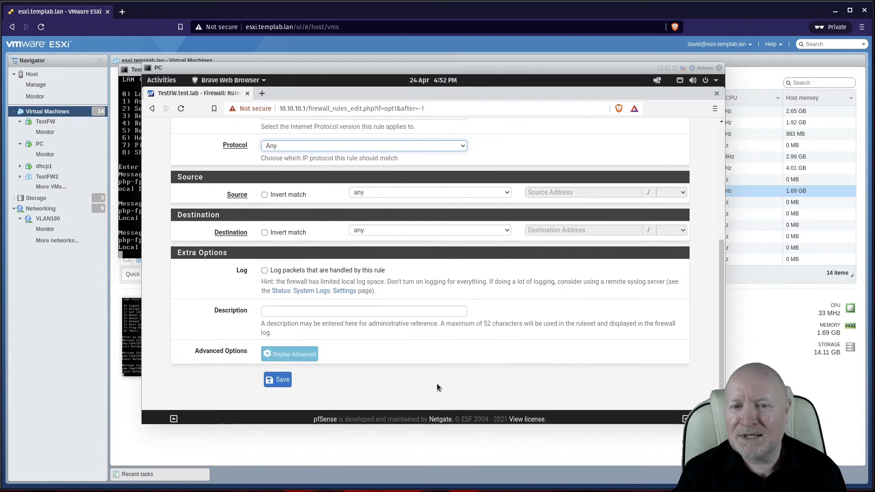
{"action": "left_click", "coordinate": [288, 378]}
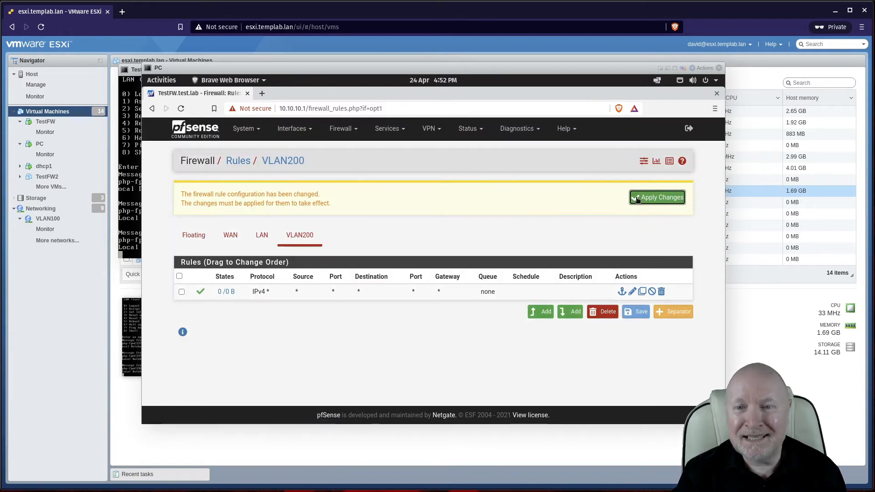
{"action": "left_click", "coordinate": [657, 196]}
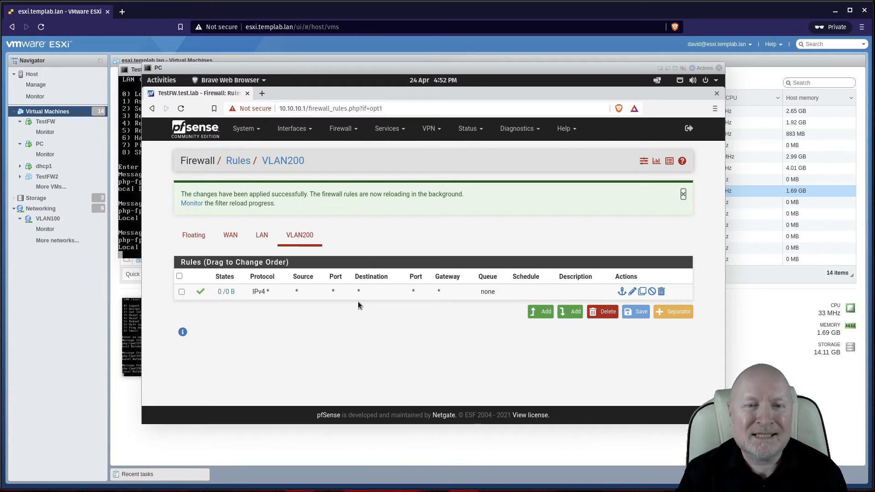
{"action": "left_click", "coordinate": [257, 240]}
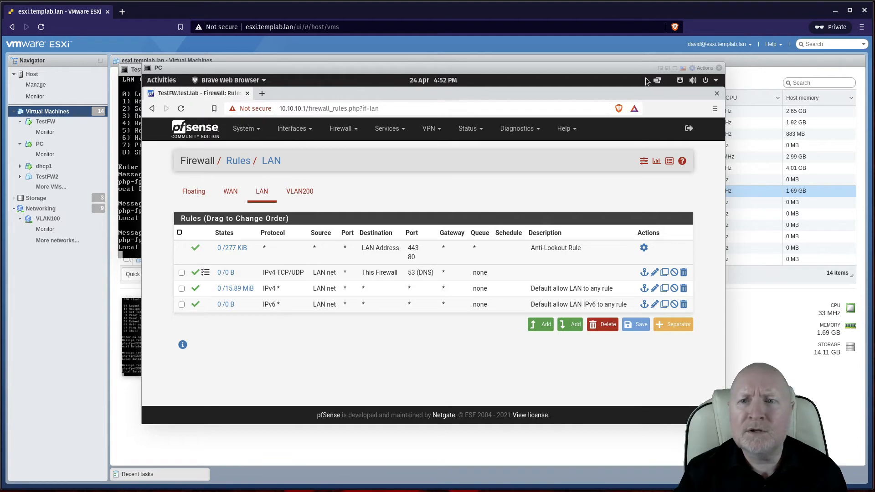
Step: Minimize the PC and TestFW consoles and open PC2's console
{"action": "left_click", "coordinate": [661, 68]}
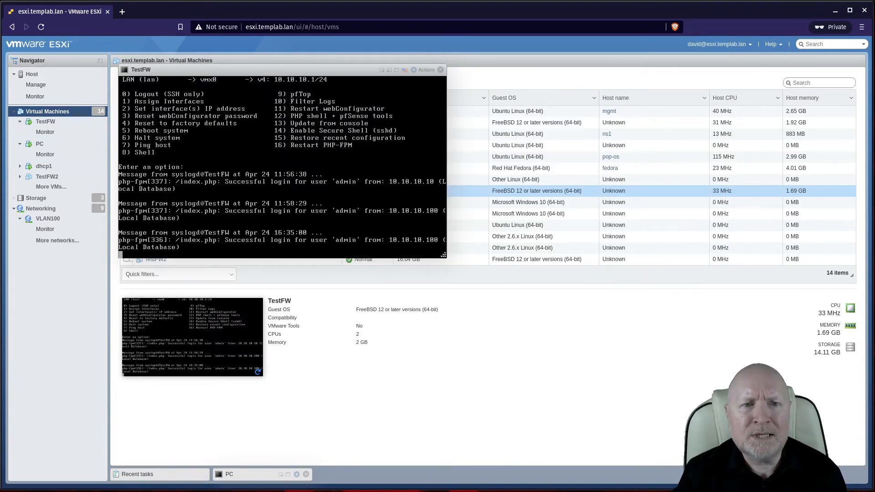
{"action": "left_click", "coordinate": [381, 70]}
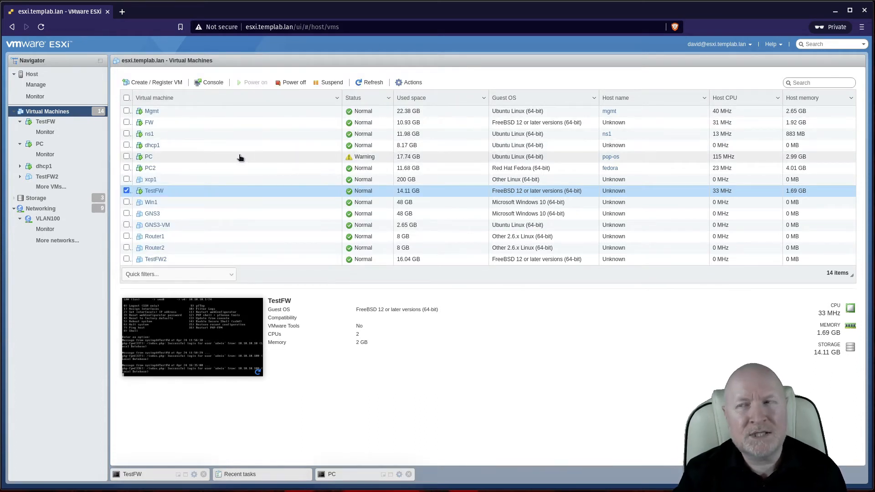
{"action": "left_click", "coordinate": [149, 169]}
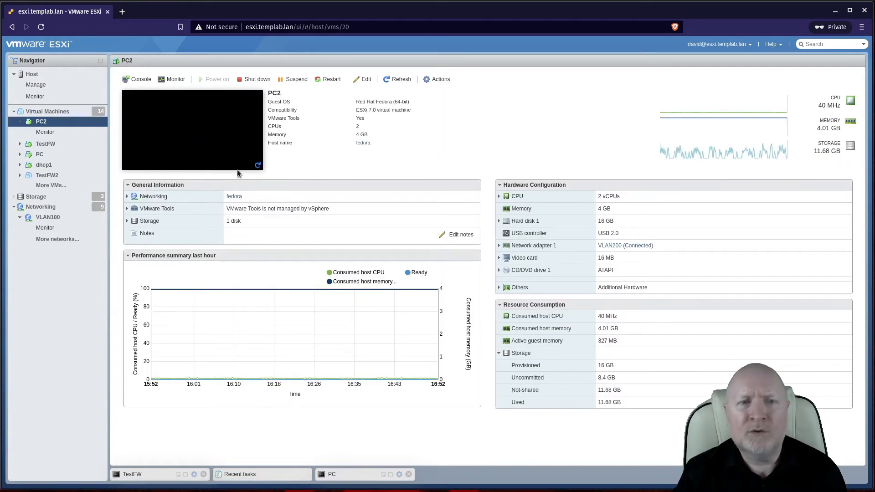
{"action": "left_click", "coordinate": [215, 141]}
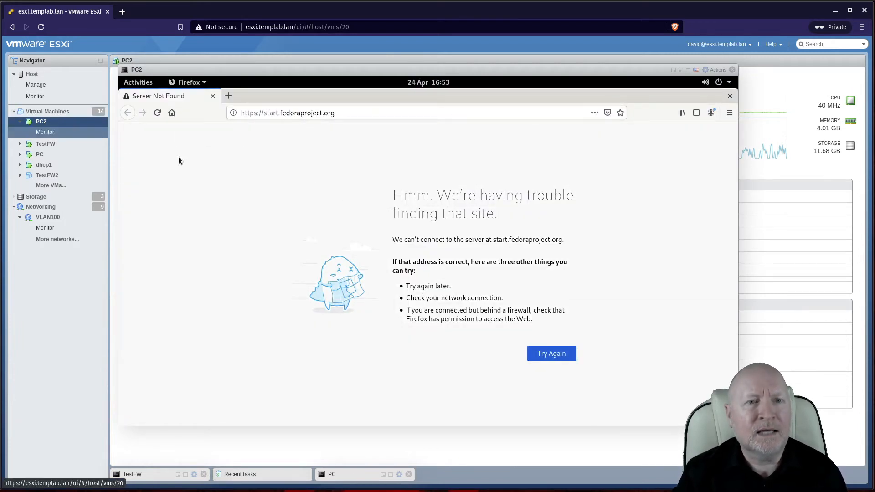
Step: In the wired connection's settings, switch IPv4 to Manual with address 10.10.200.100
{"action": "left_click", "coordinate": [706, 85]}
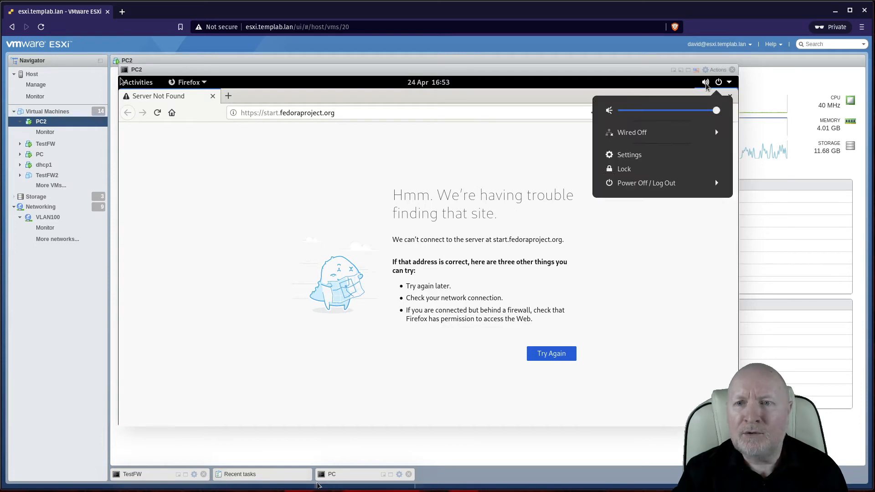
{"action": "left_click", "coordinate": [654, 157]}
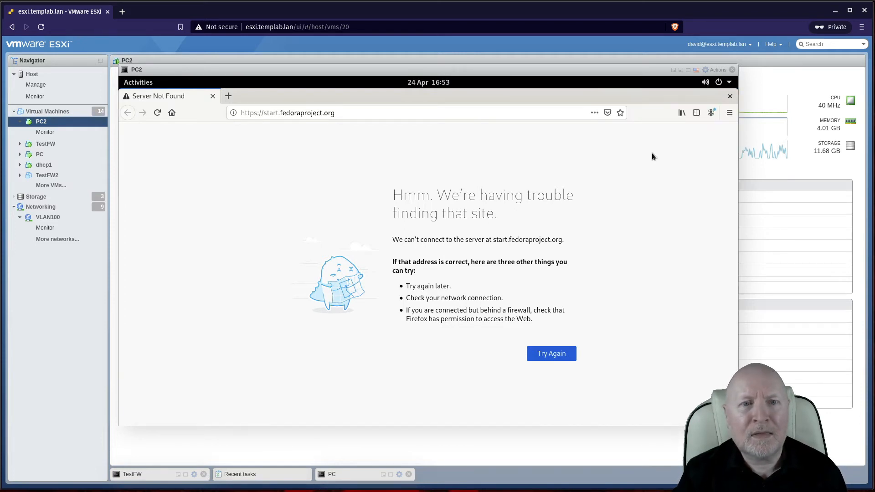
{"action": "left_click", "coordinate": [540, 156]}
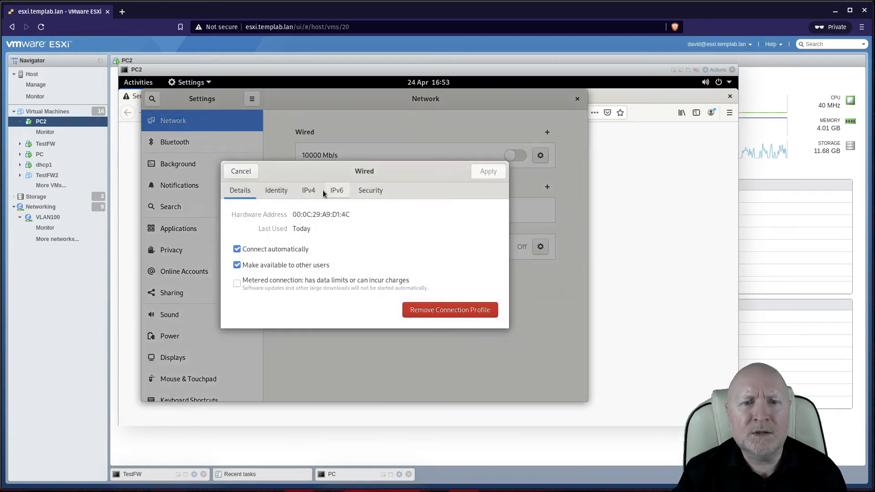
{"action": "left_click", "coordinate": [309, 190]}
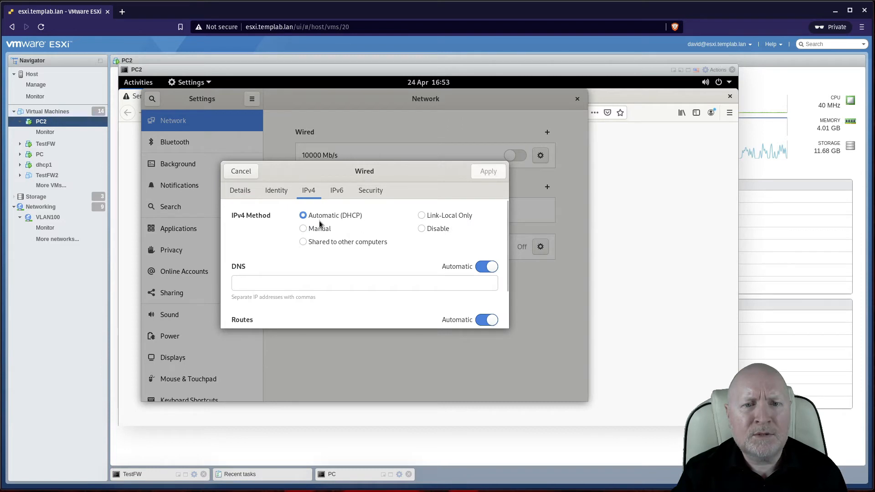
{"action": "left_click", "coordinate": [316, 228]}
{"action": "left_click", "coordinate": [283, 290]}
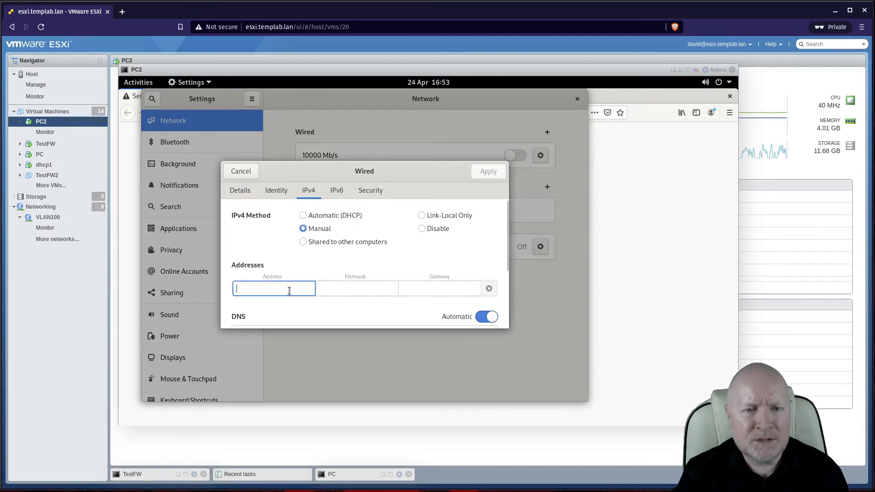
{"action": "type", "text": "10.10.2"}
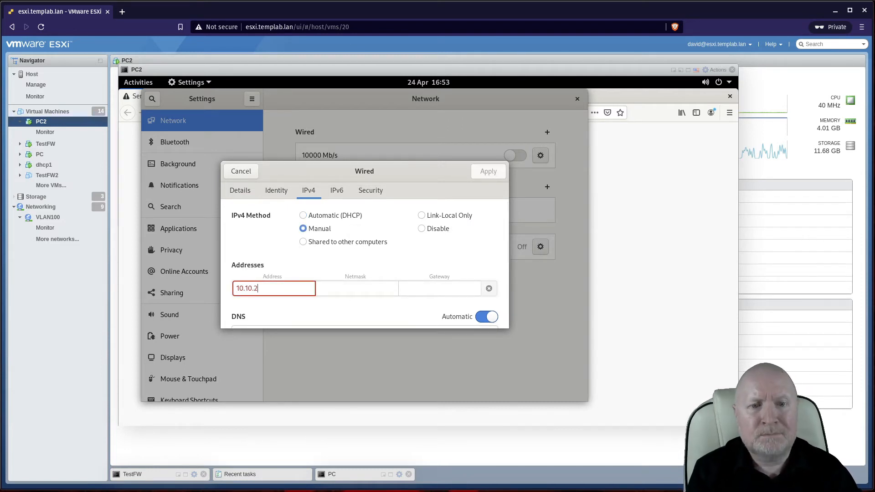
{"action": "type", "text": "0."}
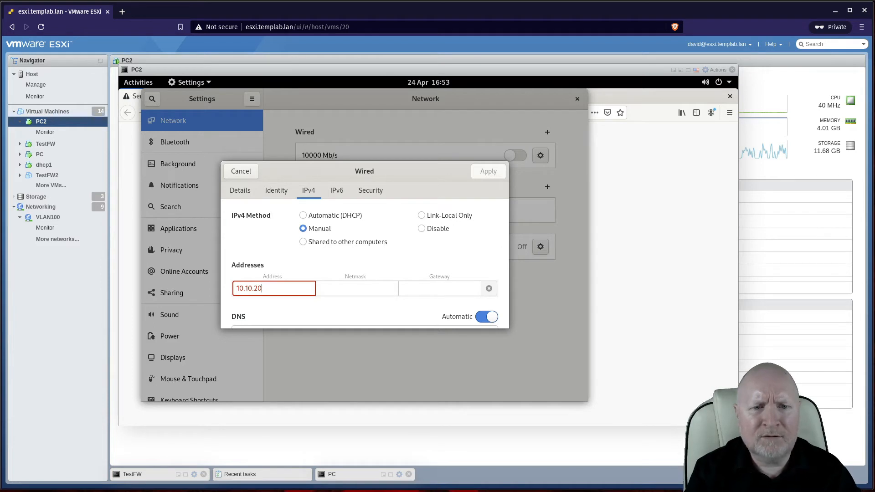
{"action": "type", "text": "0"}
{"action": "type", "text": "0"}
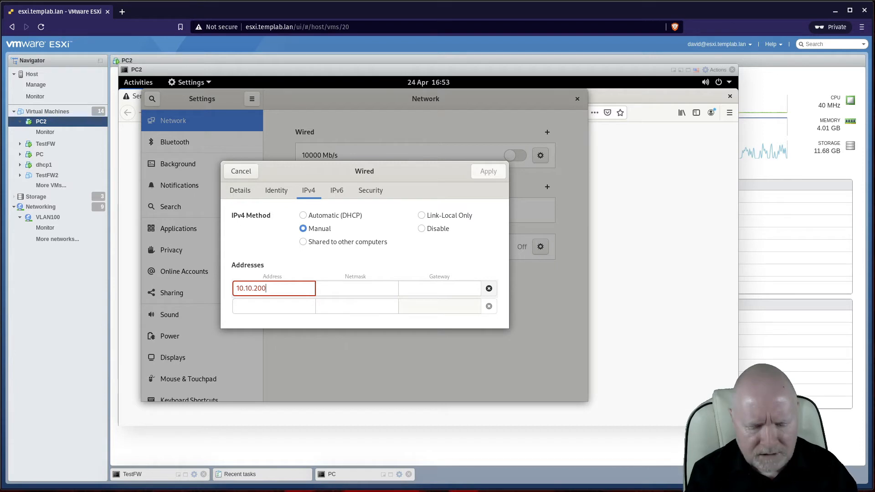
{"action": "type", "text": ".100"}
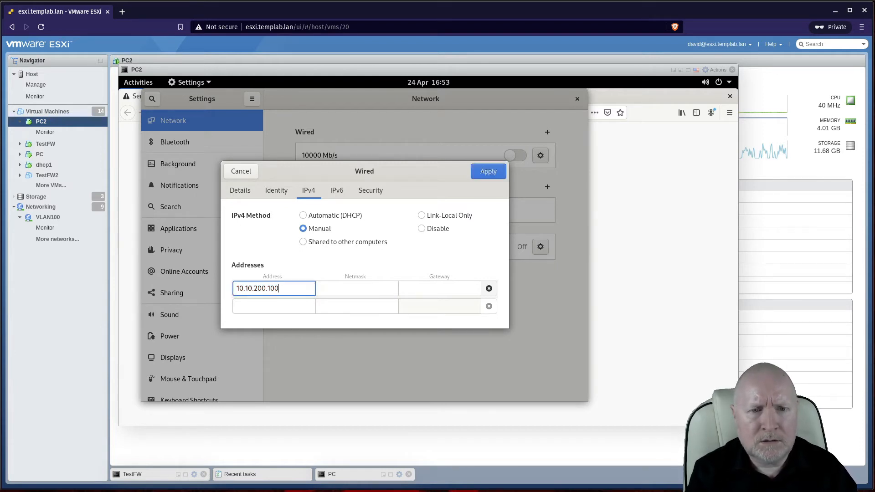
{"action": "key", "text": "Tab"}
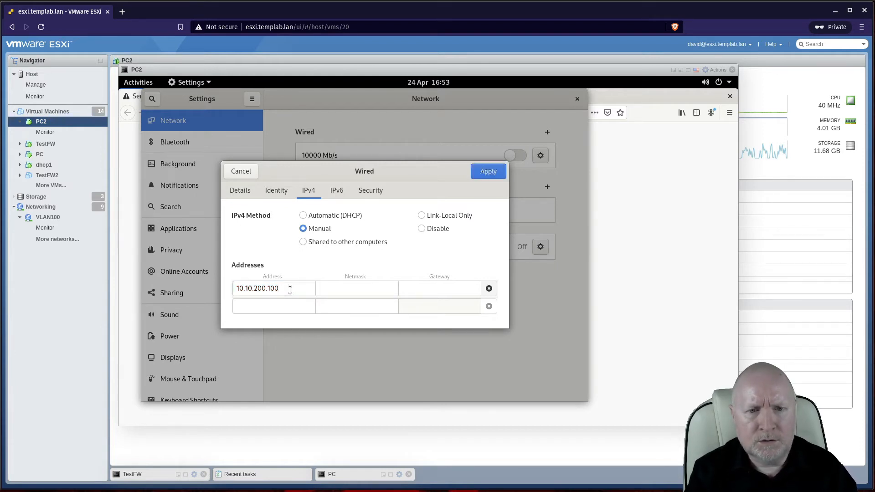
Step: Enter netmask 255.255.255.0 and gateway 10.10.200.1, apply, and return to Firefox's address bar
{"action": "left_click", "coordinate": [351, 288]}
{"action": "type", "text": "255.255.255.25"}
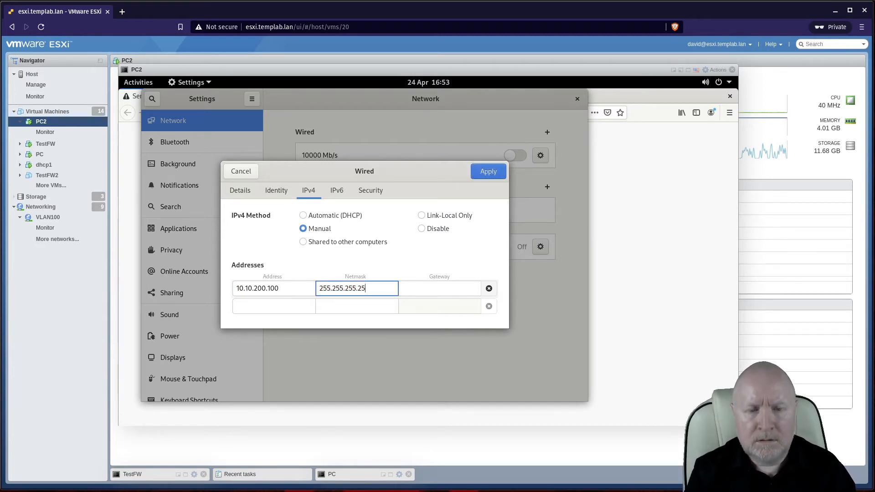
{"action": "key", "text": "BackSpace"}
{"action": "key", "text": "BackSpace"}
{"action": "type", "text": "0"}
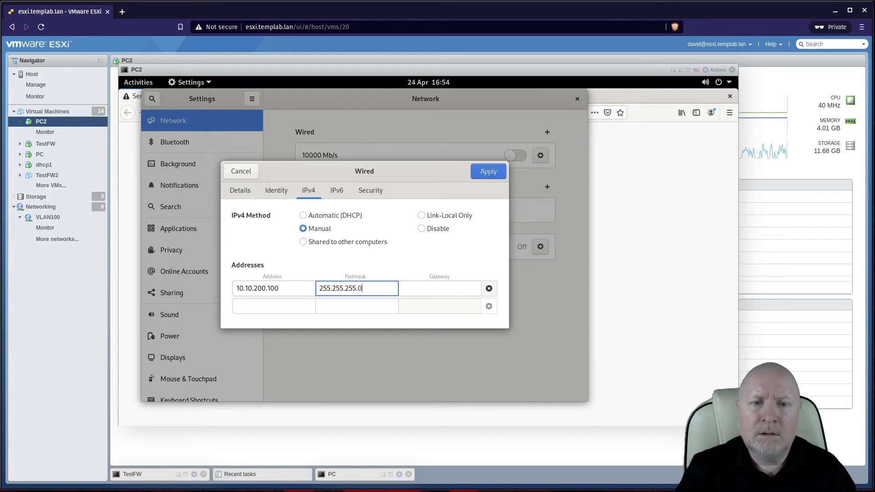
{"action": "left_click", "coordinate": [426, 283]}
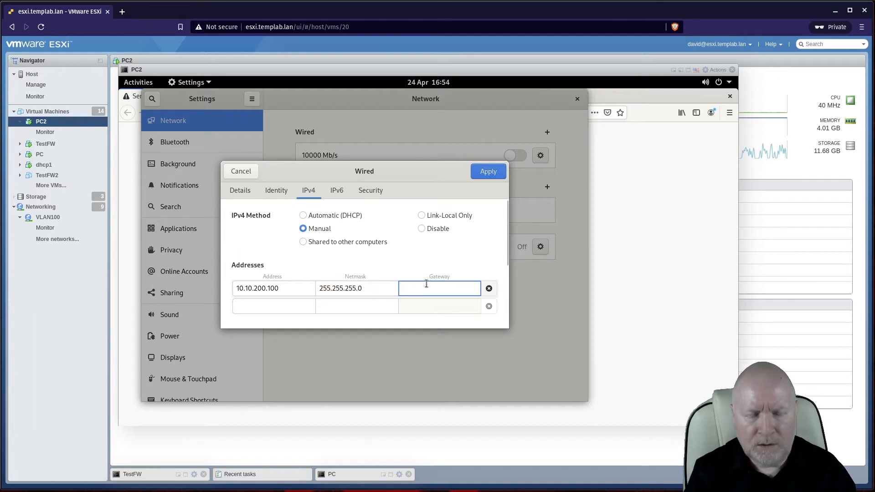
{"action": "type", "text": "10.10.2"}
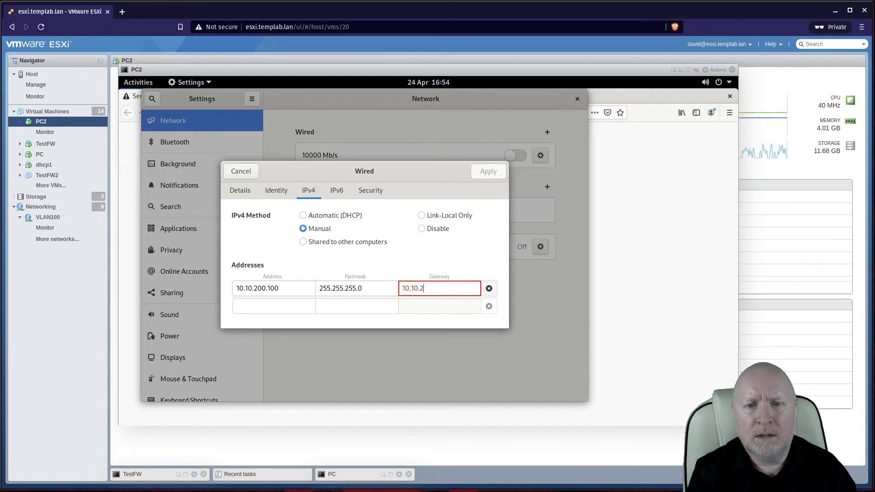
{"action": "type", "text": "00.1"}
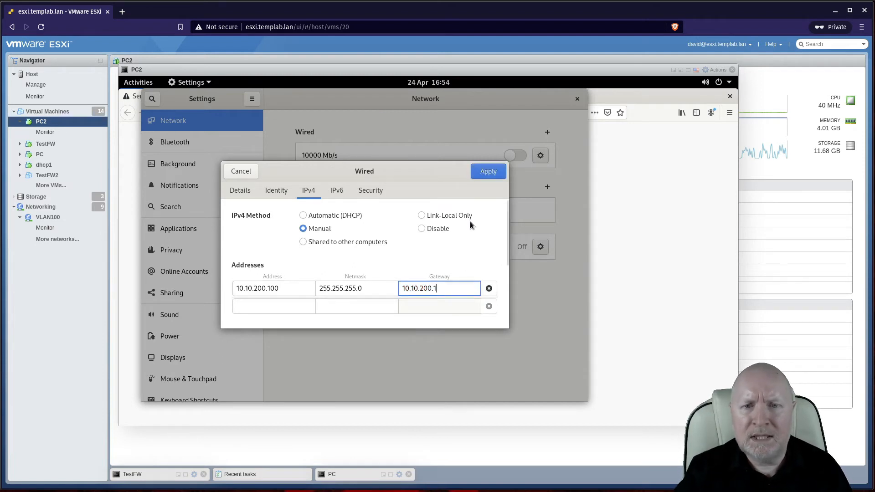
{"action": "left_click", "coordinate": [481, 173]}
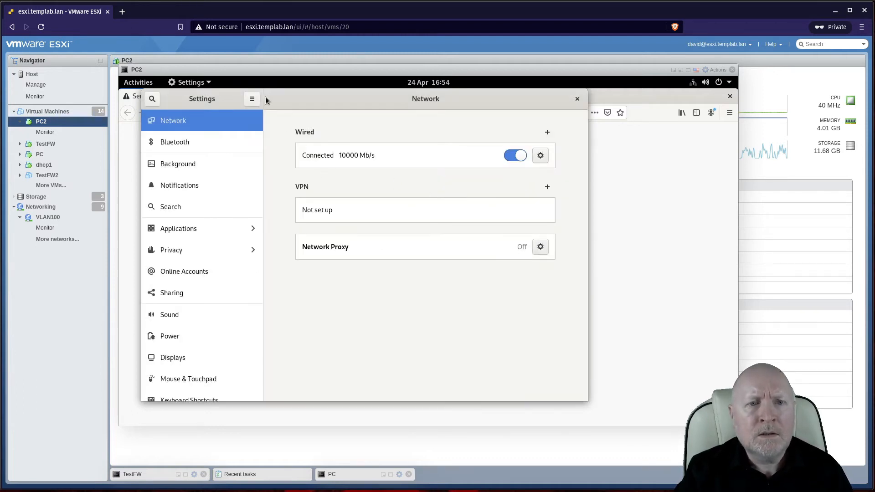
{"action": "left_click", "coordinate": [277, 84]}
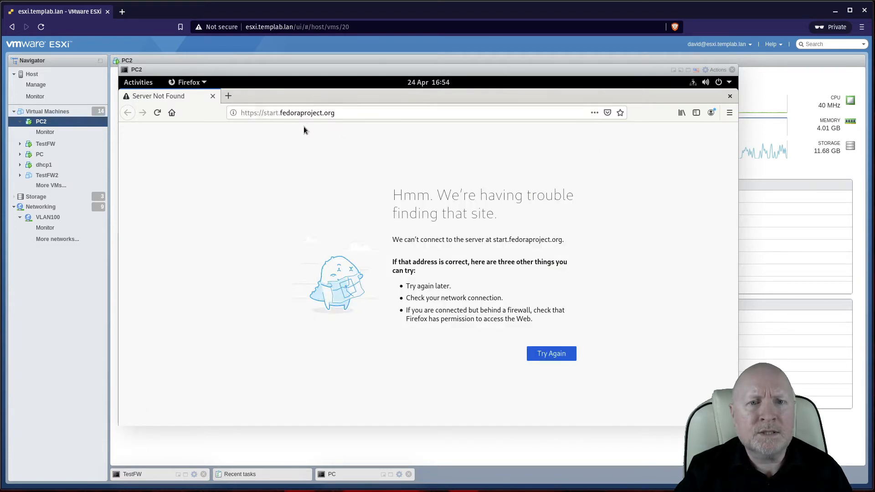
{"action": "left_click", "coordinate": [328, 113]}
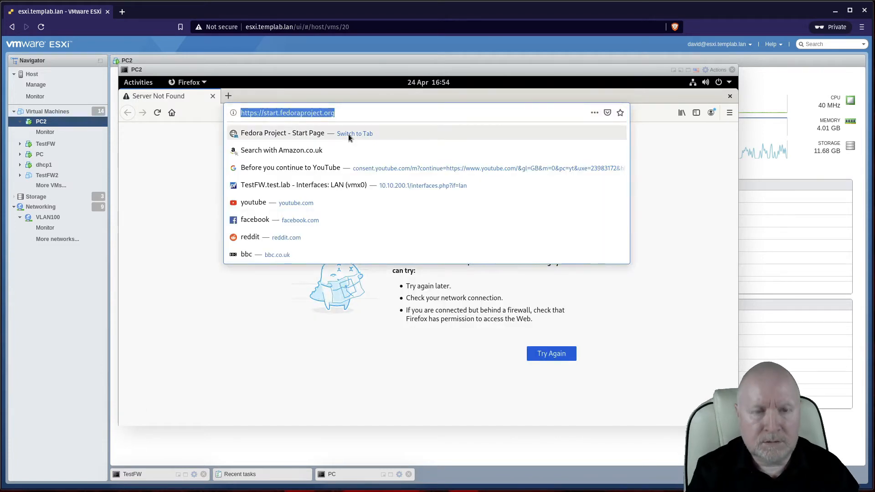
Step: Browse to 10.10.200.1 and log in to pfSense with the saved username and the account password
{"action": "type", "text": "10.10.200.1"}
{"action": "key", "text": "Return"}
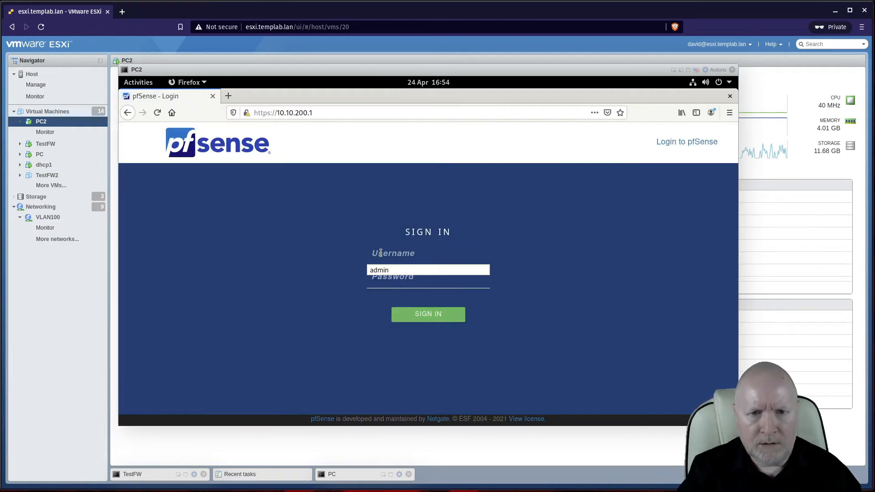
{"action": "left_click", "coordinate": [380, 269]}
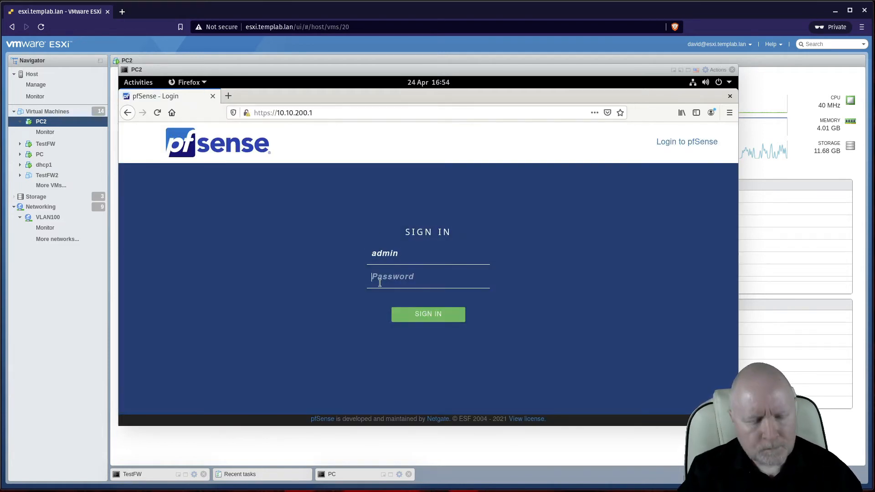
{"action": "type", "text": "*********"}
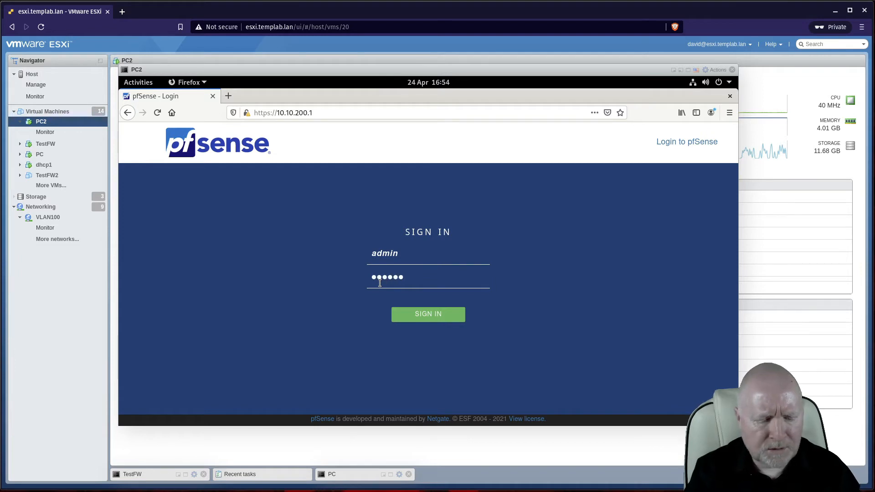
{"action": "key", "text": "Return"}
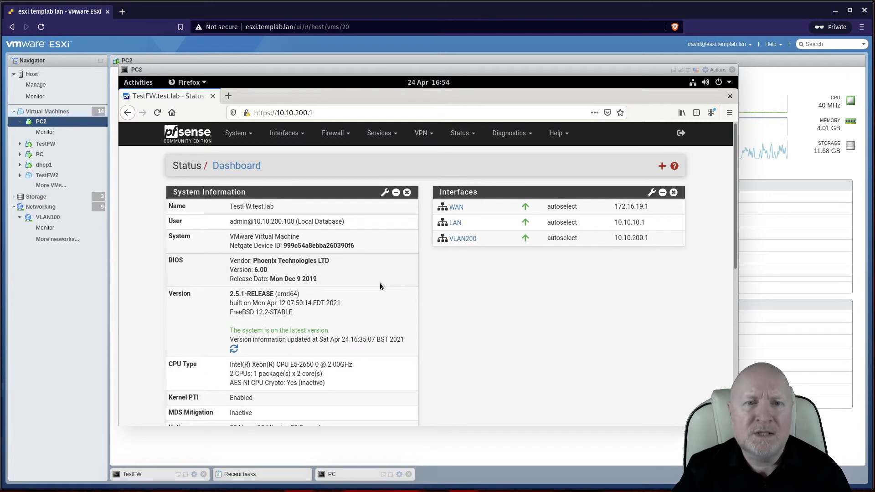
{"action": "left_click", "coordinate": [388, 471]}
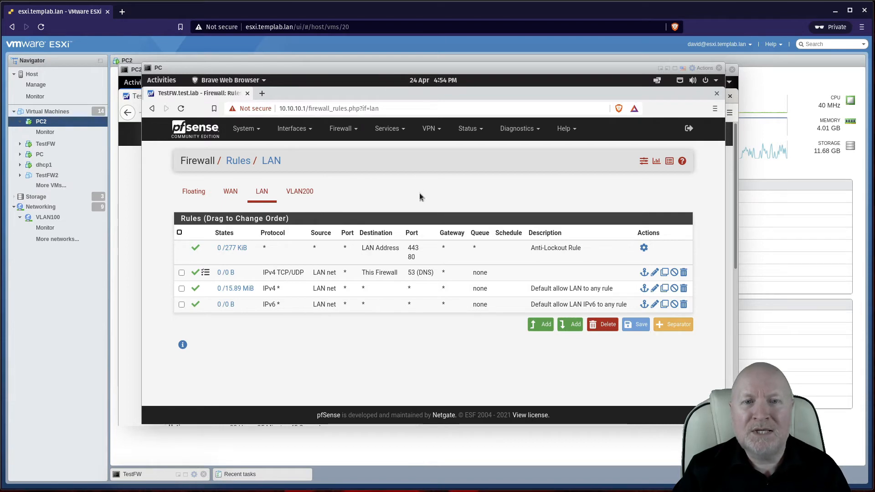
{"action": "left_click", "coordinate": [134, 223]}
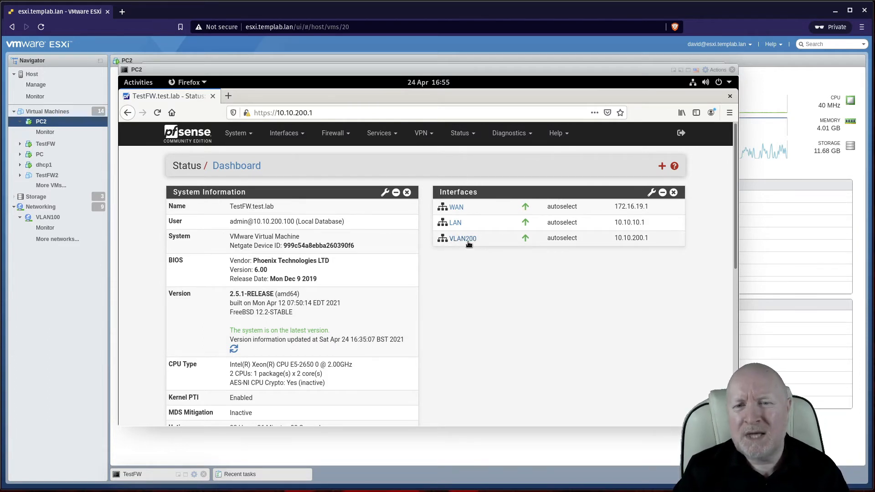
{"action": "mouse_move", "coordinate": [469, 244]}
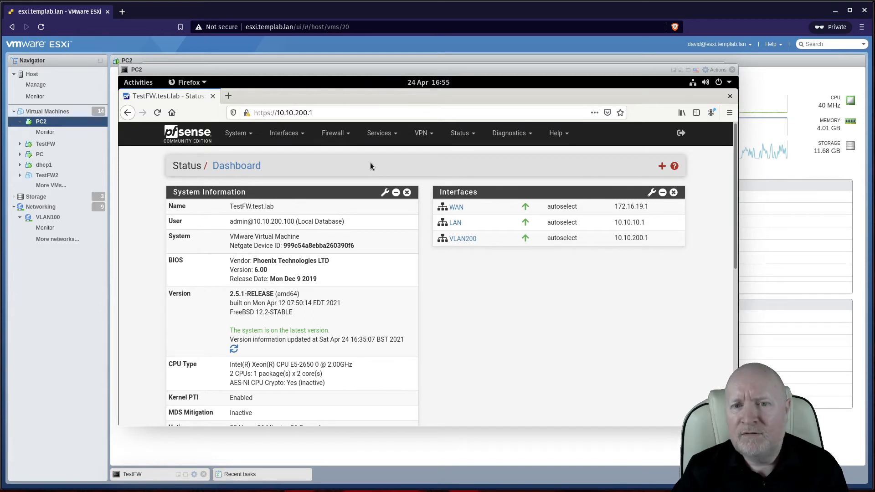
{"action": "left_click", "coordinate": [346, 136]}
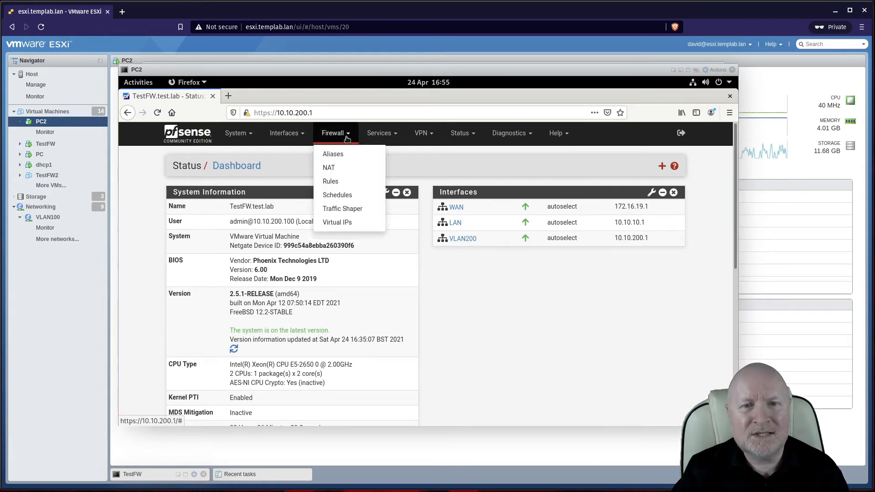
Step: Assign VLAN 10 on vmx0 as the new OPT2 interface and save
{"action": "left_click", "coordinate": [299, 139]}
{"action": "left_click", "coordinate": [296, 155]}
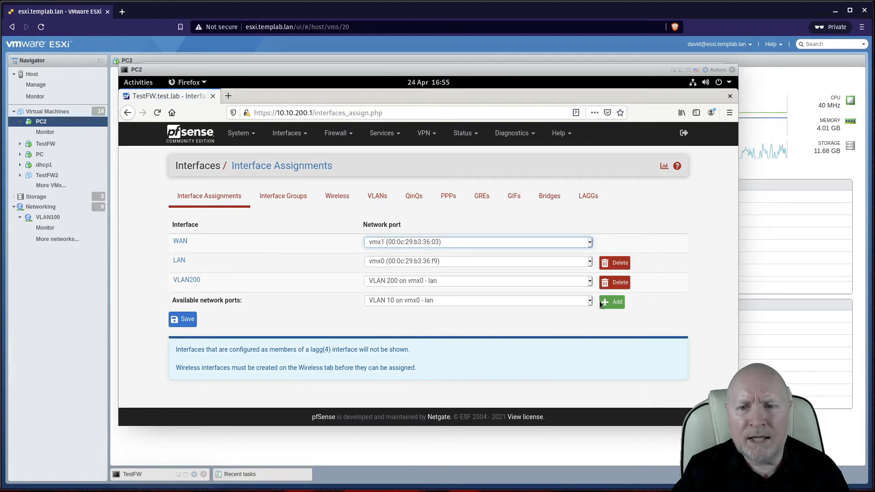
{"action": "left_click", "coordinate": [610, 302]}
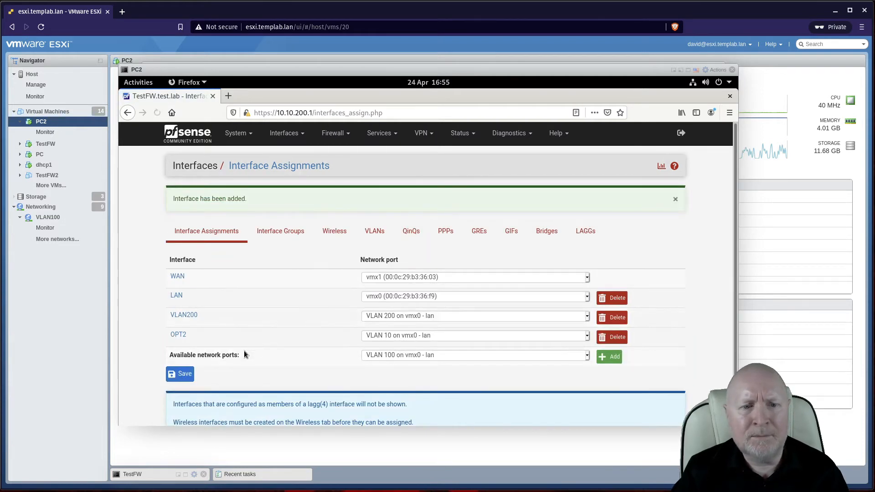
{"action": "left_click", "coordinate": [183, 373]}
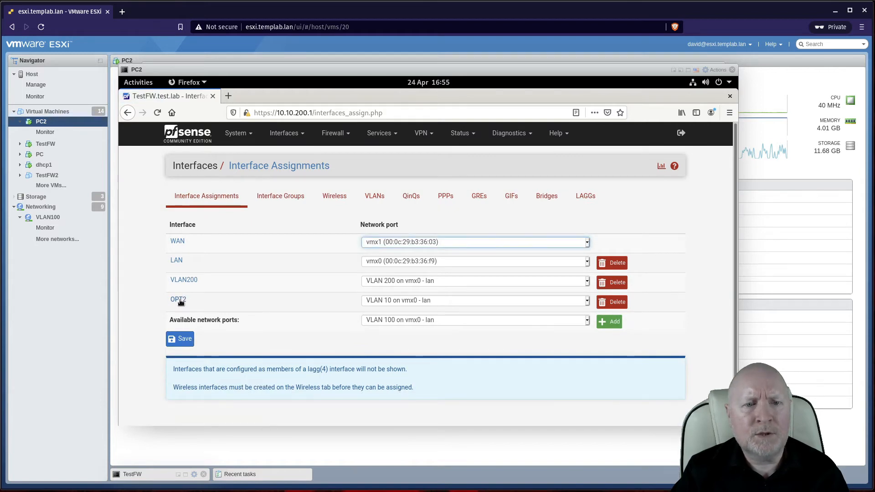
Step: Open OPT2's settings and leave Enable interface unticked
{"action": "left_click", "coordinate": [179, 300]}
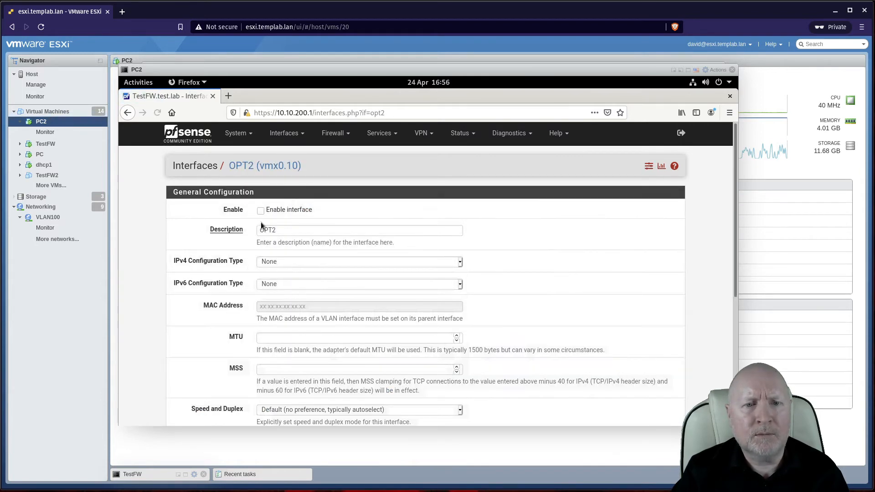
{"action": "left_click", "coordinate": [261, 211]}
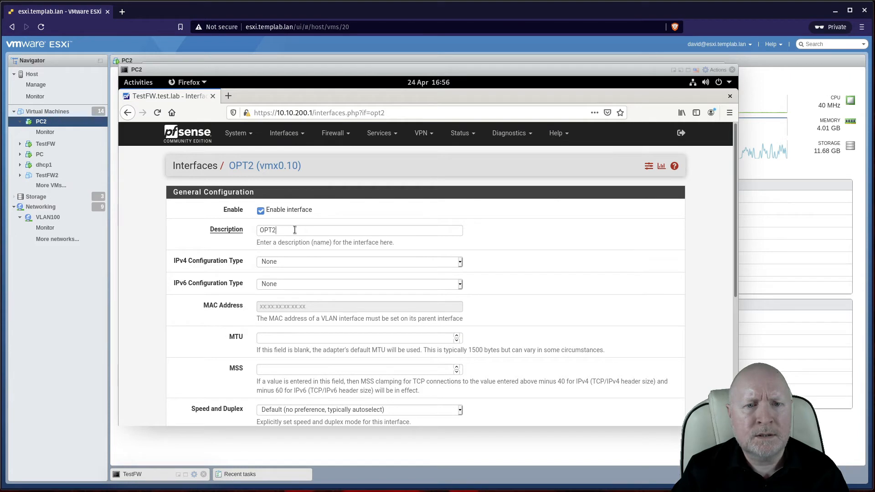
{"action": "left_click", "coordinate": [294, 230]}
{"action": "left_click", "coordinate": [263, 212]}
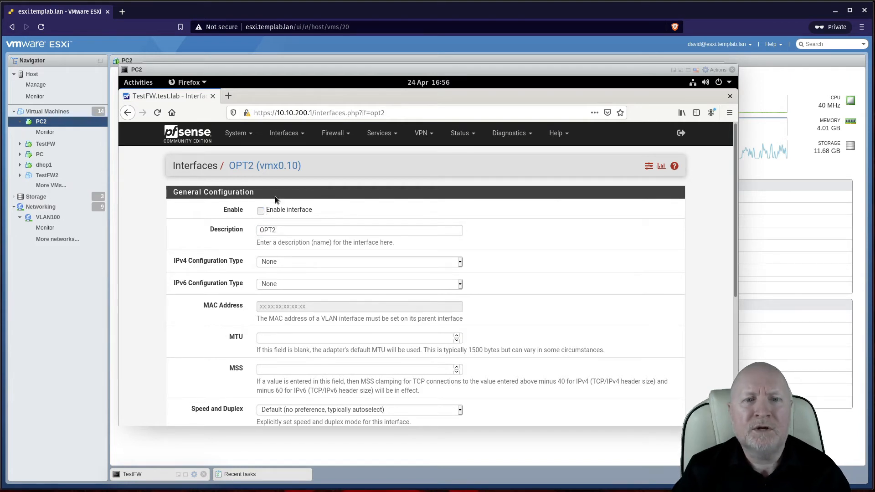
{"action": "left_click", "coordinate": [289, 139]}
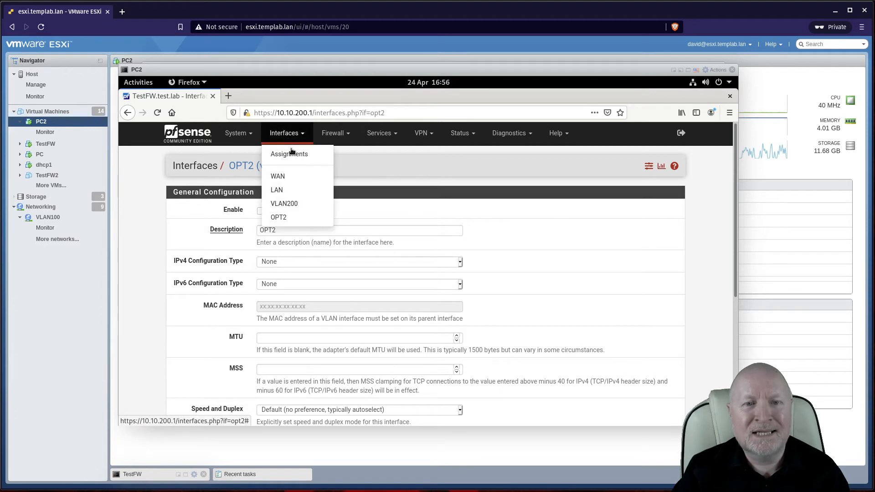
Step: Set the LAN interface's IPv6 and IPv4 configuration types to None
{"action": "left_click", "coordinate": [293, 190]}
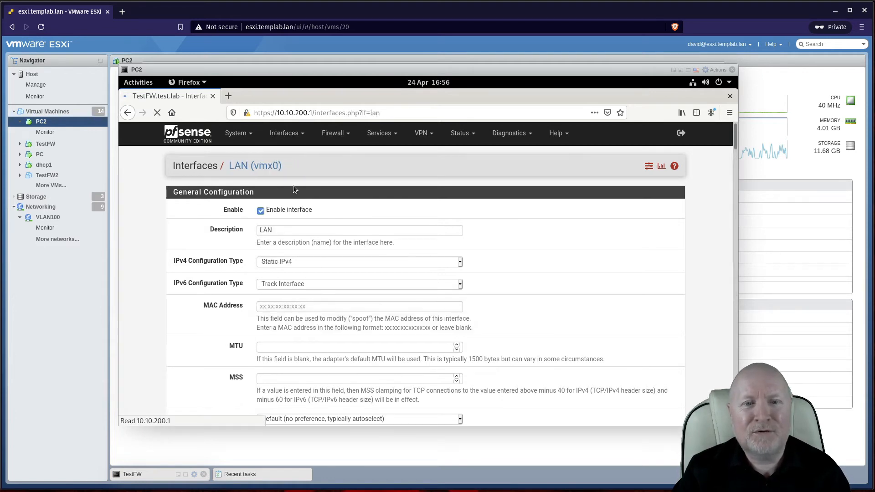
{"action": "left_click", "coordinate": [294, 286]}
{"action": "left_click", "coordinate": [270, 296]}
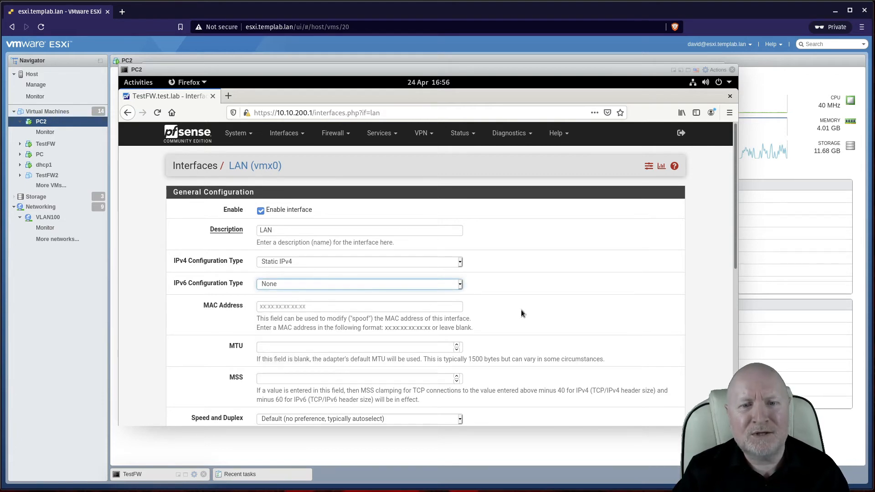
{"action": "scroll", "coordinate": [521, 310], "scroll_direction": "down", "scroll_amount": 3}
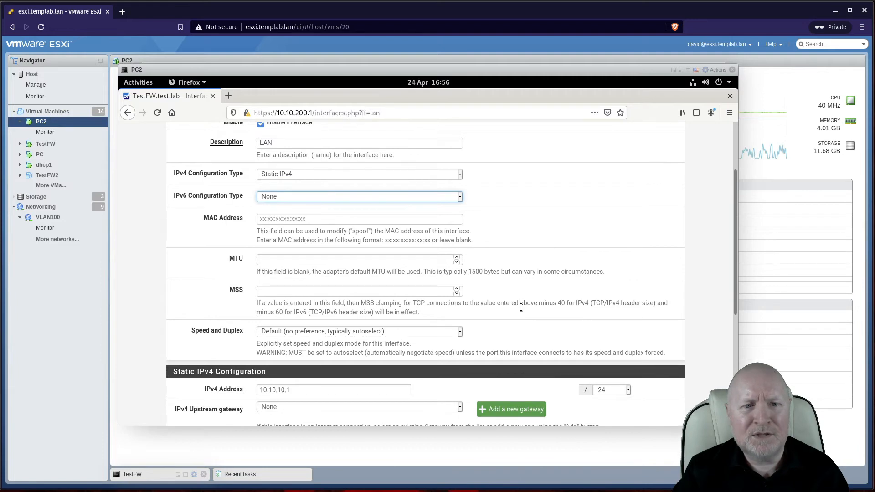
{"action": "scroll", "coordinate": [521, 308], "scroll_direction": "down", "scroll_amount": 7}
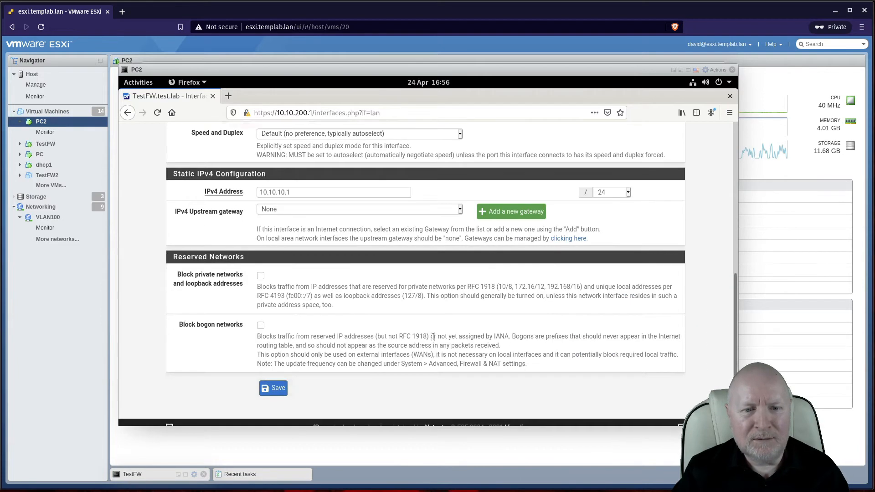
{"action": "scroll", "coordinate": [433, 337], "scroll_direction": "up", "scroll_amount": 7}
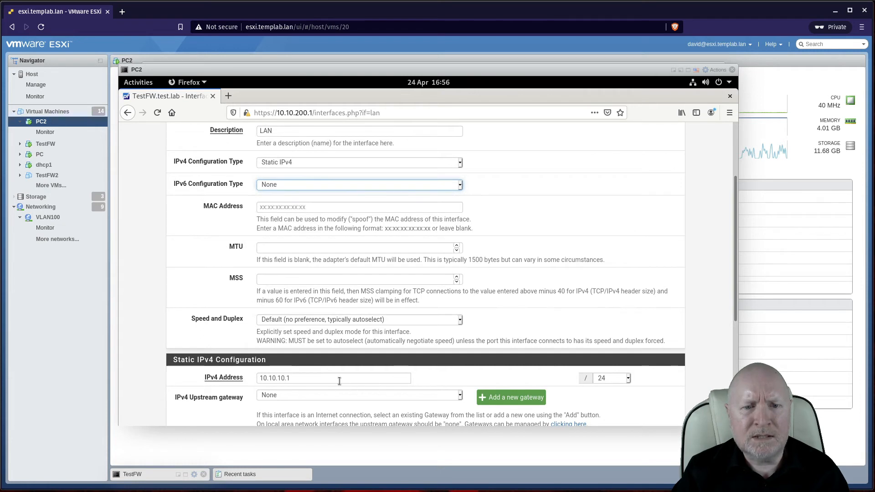
{"action": "scroll", "coordinate": [335, 343], "scroll_direction": "up", "scroll_amount": 3}
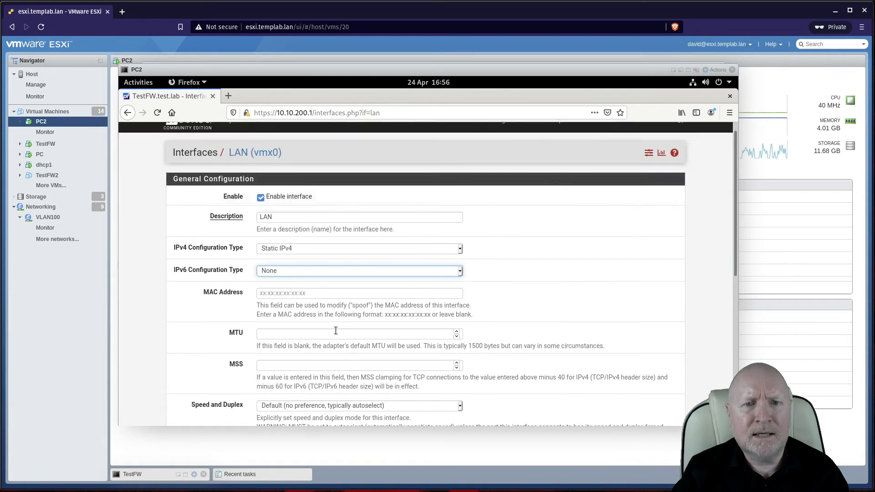
{"action": "left_click", "coordinate": [277, 252]}
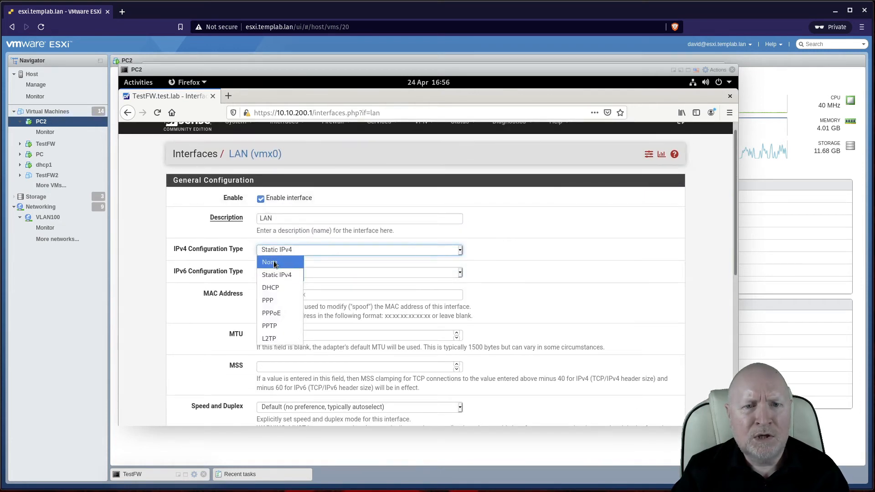
{"action": "left_click", "coordinate": [274, 263]}
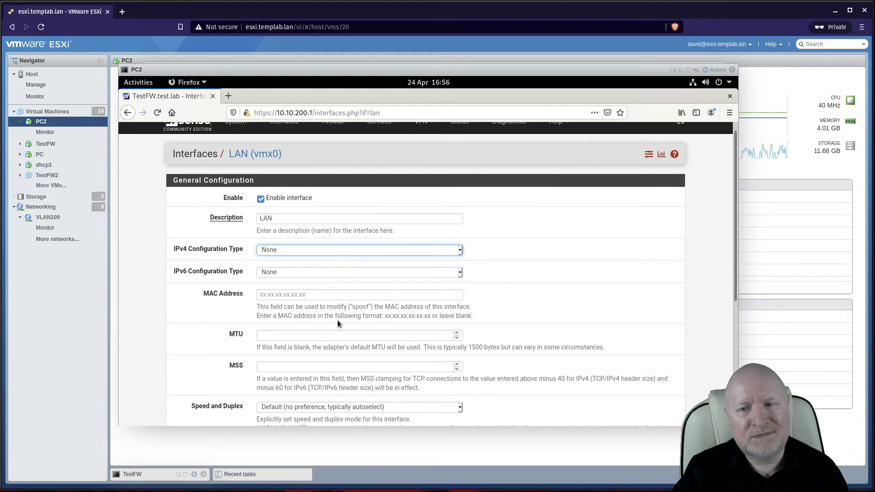
Step: Save the LAN settings and review the errors about active DHCP, DHCPv6 and RA services
{"action": "scroll", "coordinate": [337, 320], "scroll_direction": "down", "scroll_amount": 4}
{"action": "left_click", "coordinate": [278, 382]}
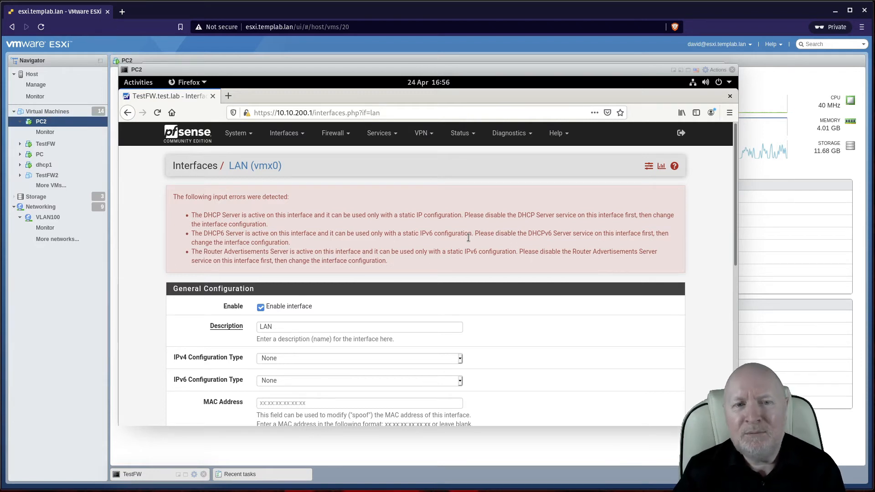
{"action": "left_click", "coordinate": [379, 133]}
{"action": "left_click", "coordinate": [508, 340]}
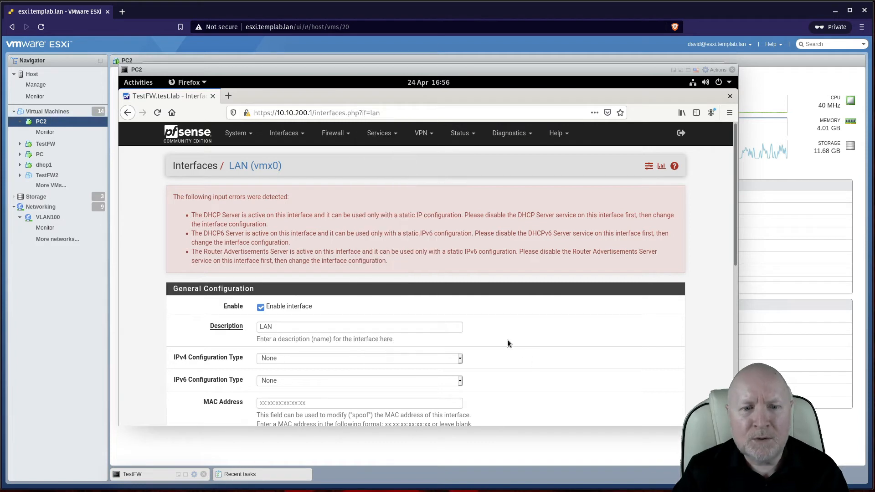
{"action": "scroll", "coordinate": [506, 338], "scroll_direction": "down", "scroll_amount": 2}
{"action": "scroll", "coordinate": [306, 213], "scroll_direction": "up", "scroll_amount": 2}
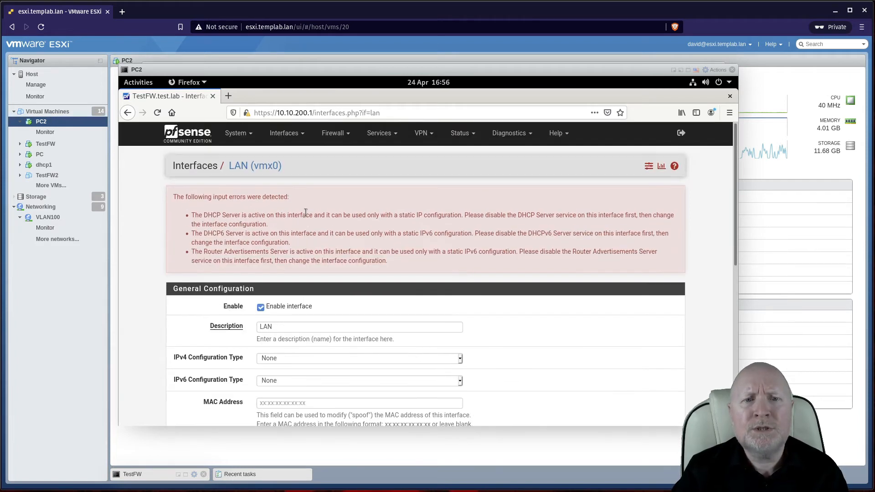
Step: Reload the LAN settings page and set the IPv6 configuration type to Static IPv6
{"action": "left_click", "coordinate": [254, 166]}
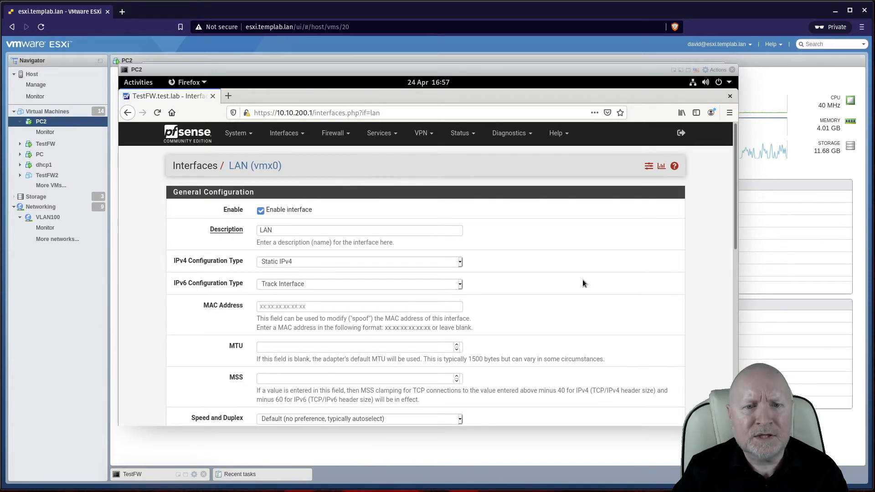
{"action": "left_click", "coordinate": [435, 284]}
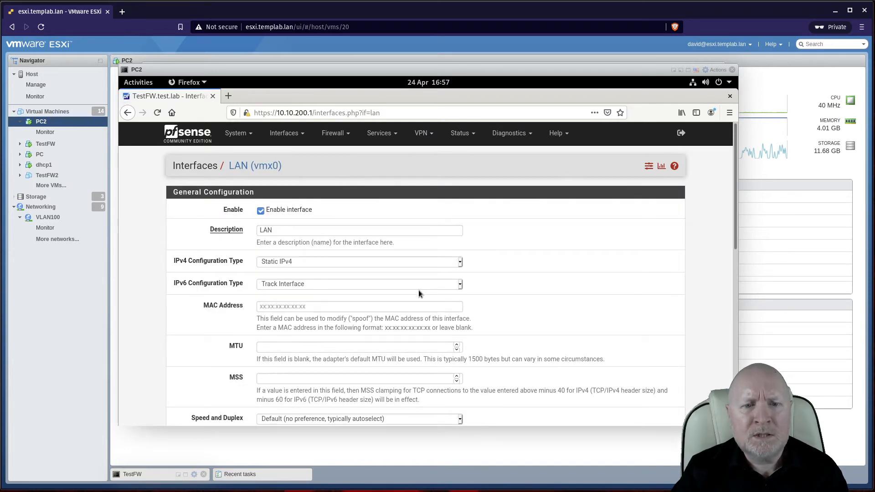
{"action": "left_click", "coordinate": [282, 297]}
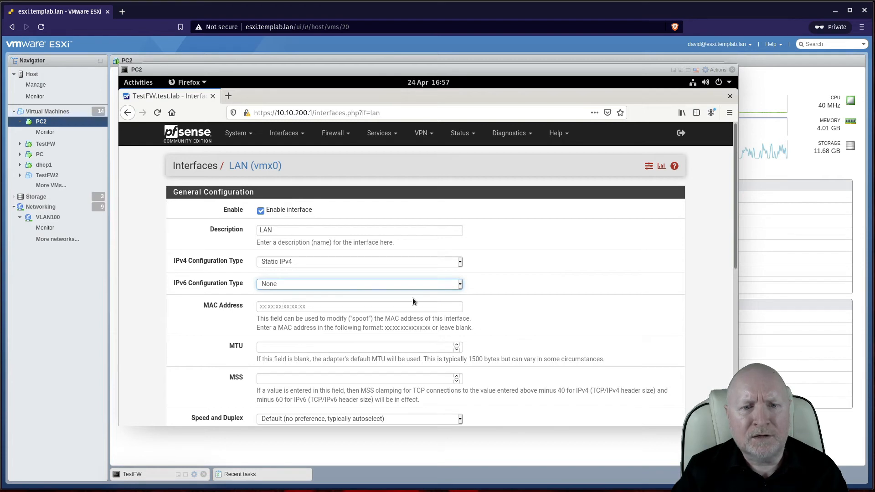
{"action": "scroll", "coordinate": [548, 304], "scroll_direction": "down", "scroll_amount": 2}
{"action": "scroll", "coordinate": [548, 303], "scroll_direction": "down", "scroll_amount": 1}
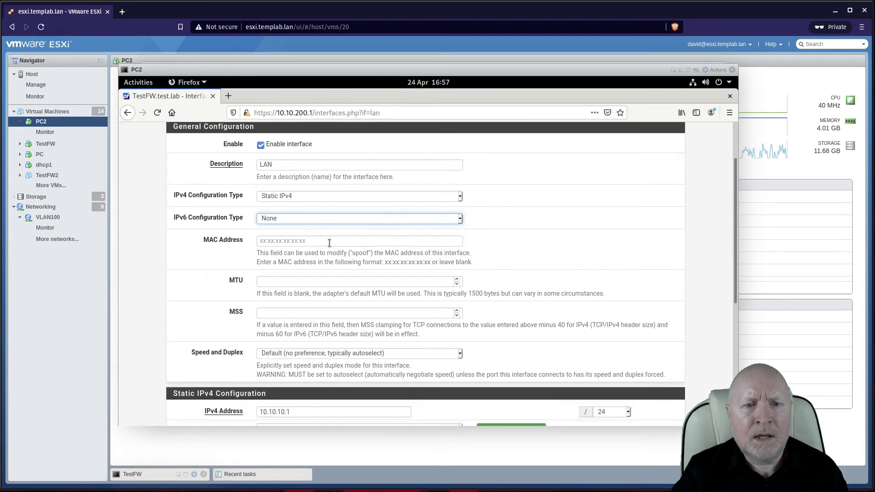
{"action": "left_click", "coordinate": [286, 220]}
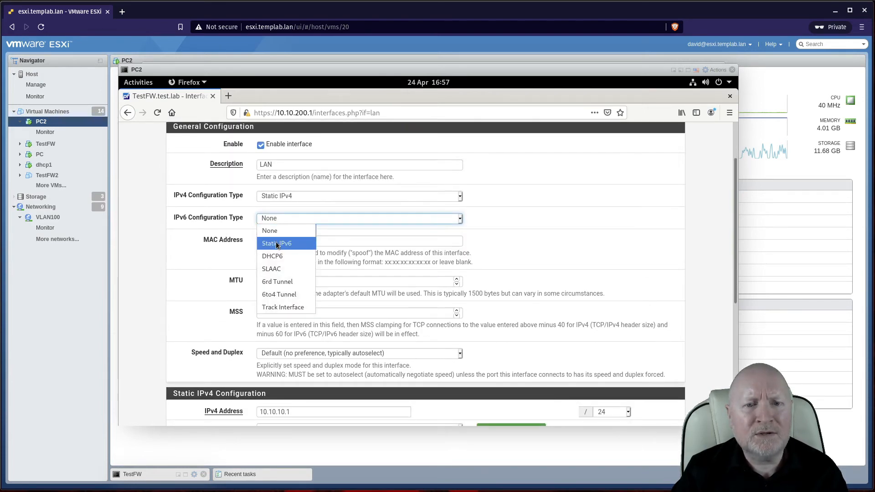
{"action": "left_click", "coordinate": [277, 244]}
{"action": "scroll", "coordinate": [468, 264], "scroll_direction": "down", "scroll_amount": 5}
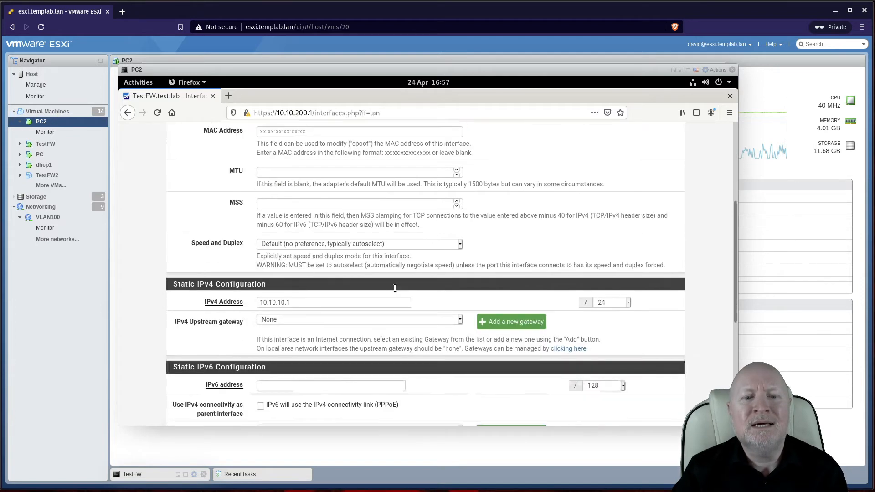
{"action": "scroll", "coordinate": [360, 337], "scroll_direction": "down", "scroll_amount": 3}
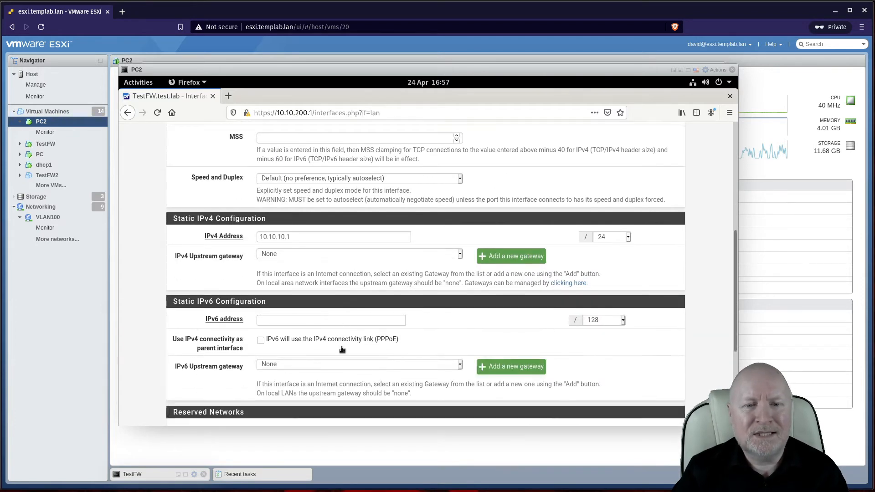
Step: Enter LAN IPv6 address 1::1/128, then save and apply the changes
{"action": "left_click", "coordinate": [309, 319]}
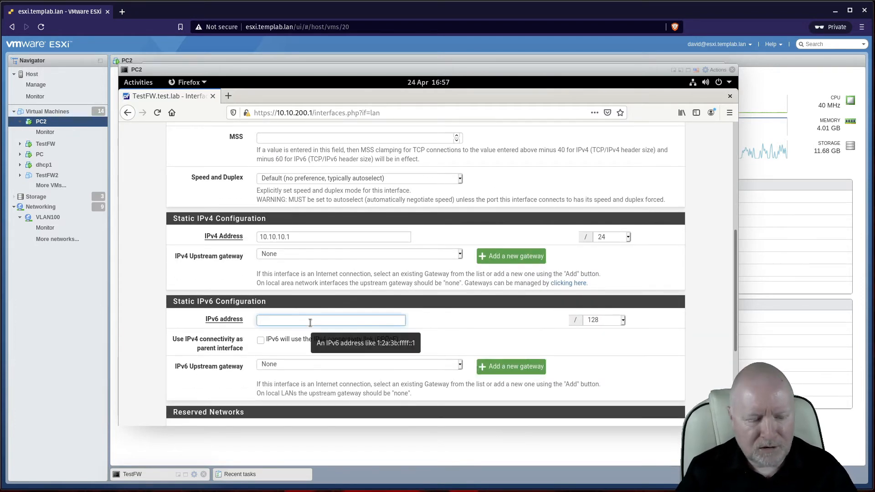
{"action": "type", "text": "1:"}
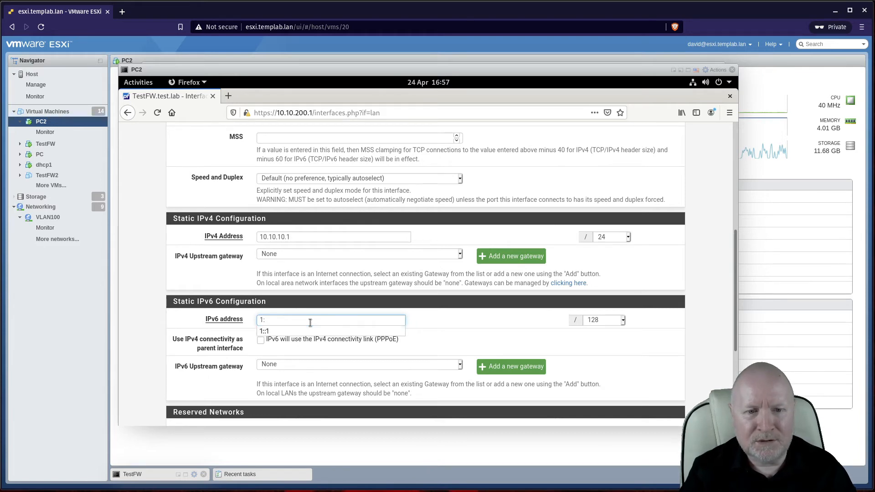
{"action": "type", "text": ":1"}
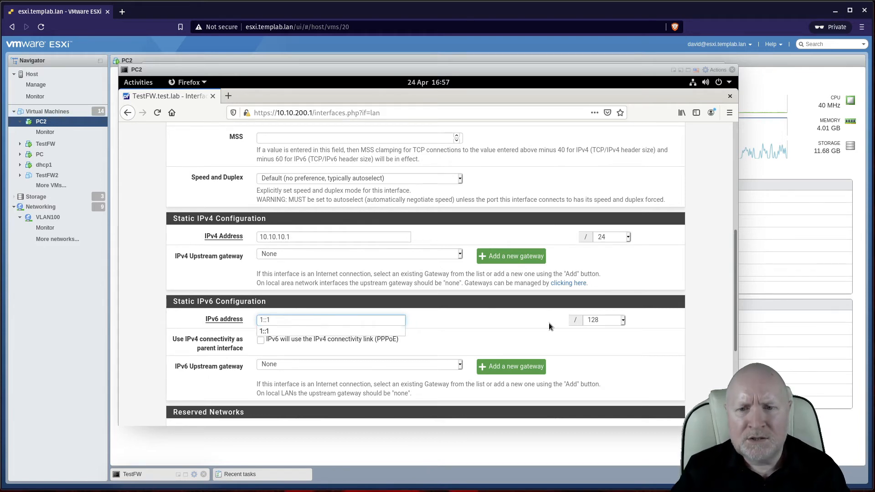
{"action": "left_click", "coordinate": [518, 341]}
{"action": "scroll", "coordinate": [332, 362], "scroll_direction": "down", "scroll_amount": 8}
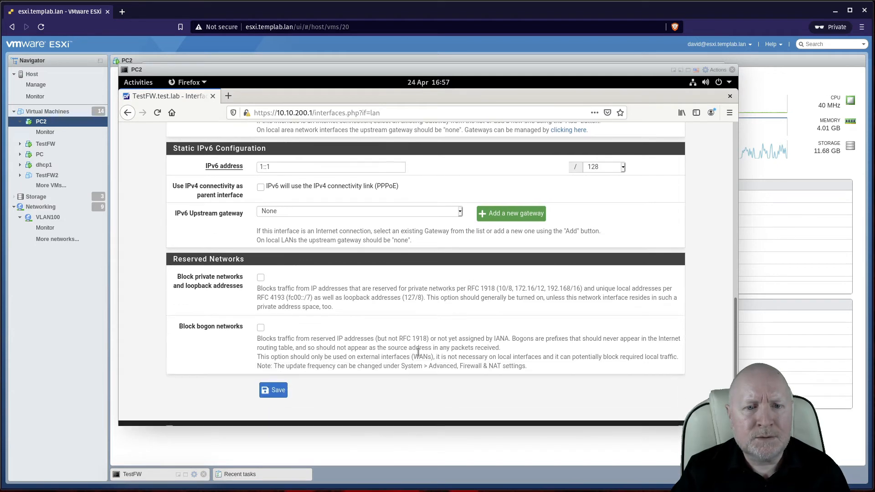
{"action": "left_click", "coordinate": [273, 377]}
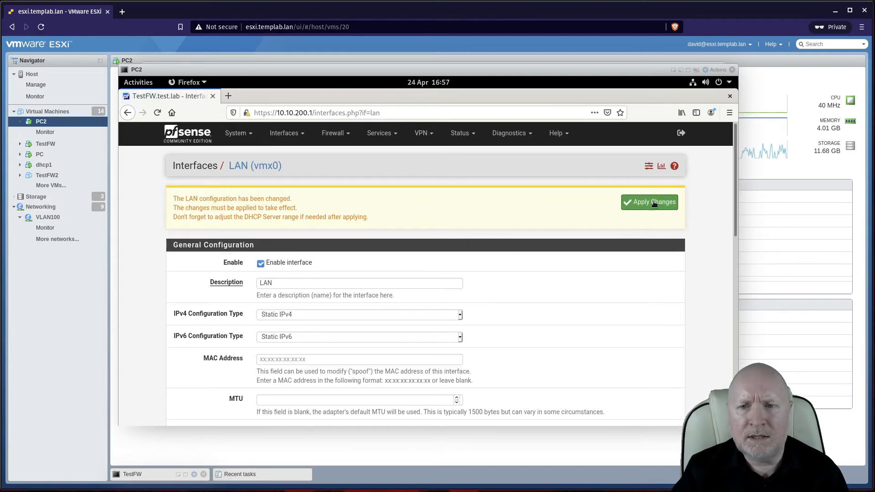
{"action": "left_click", "coordinate": [653, 204]}
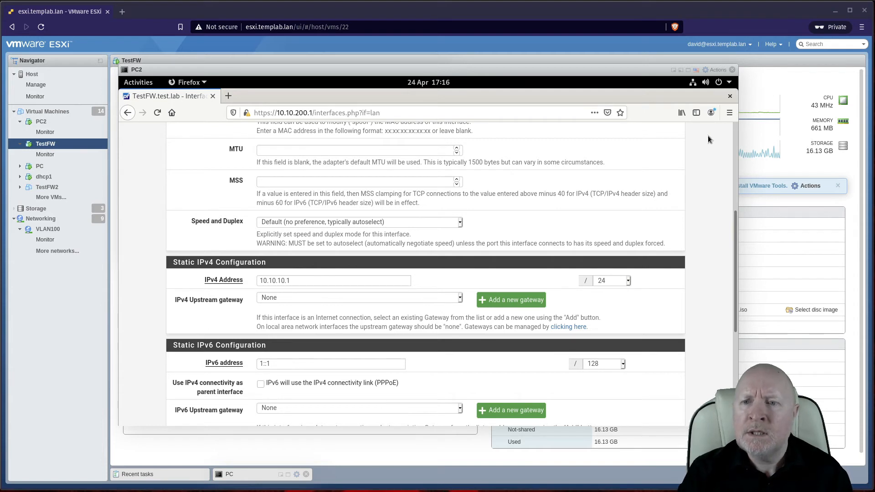
{"action": "left_click", "coordinate": [734, 129]}
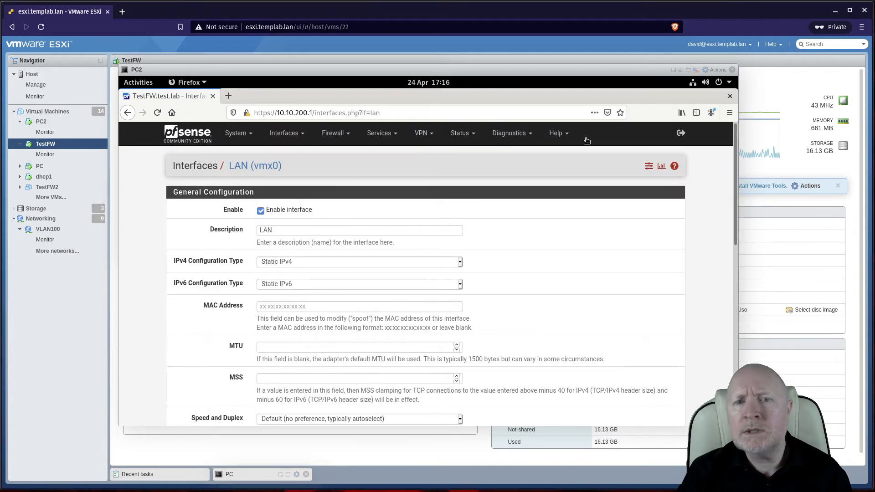
Step: Open the LAN DHCPv6 Server page and keep the DHCPv6 server disabled
{"action": "left_click", "coordinate": [386, 136]}
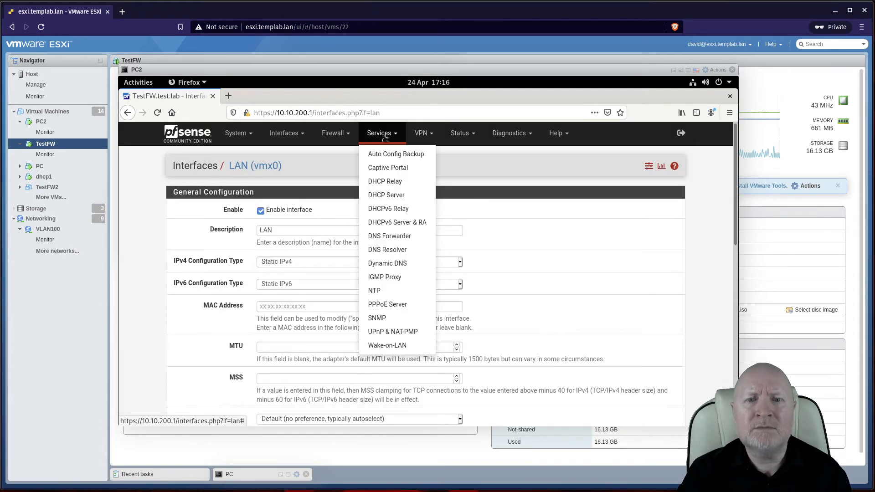
{"action": "left_click", "coordinate": [387, 223]}
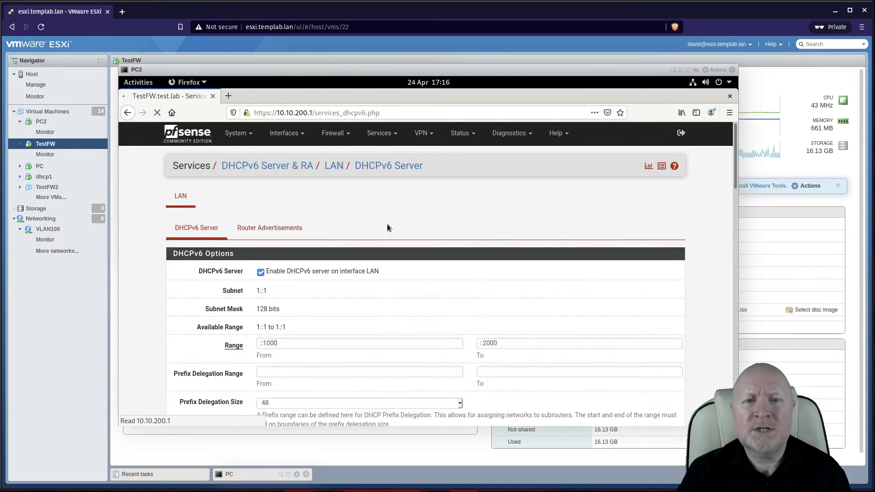
{"action": "left_click", "coordinate": [380, 133]}
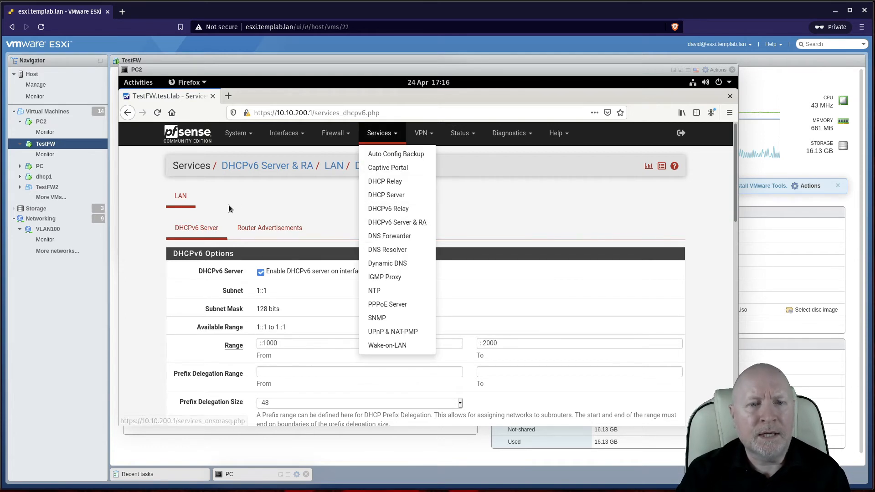
{"action": "left_click", "coordinate": [254, 300]}
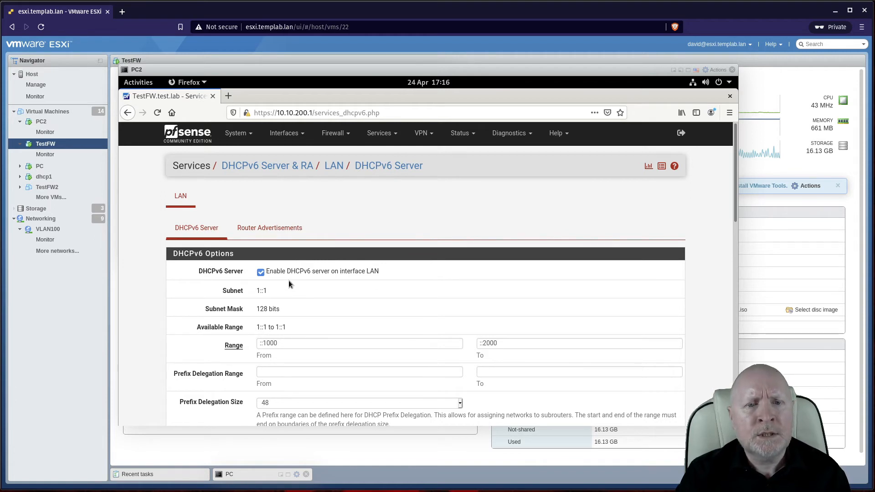
{"action": "left_click", "coordinate": [264, 273]}
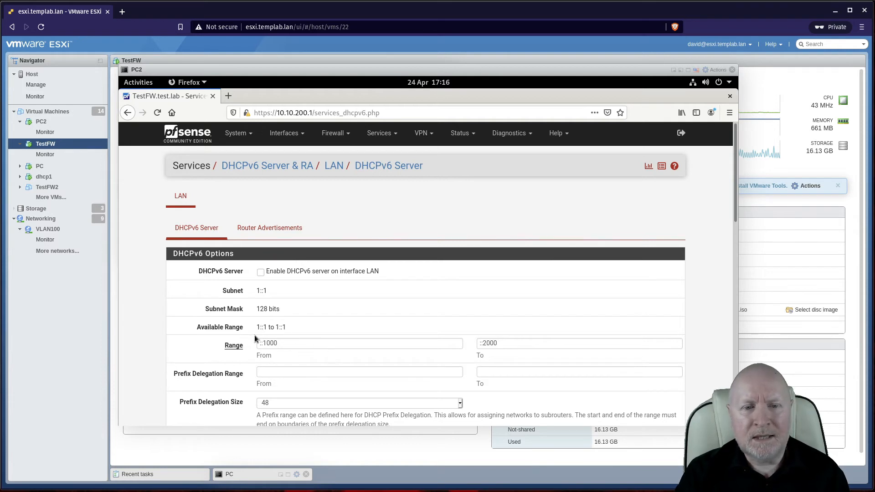
Step: Set the DHCPv6 range from 1::1 to 1::1 and save the server settings
{"action": "left_click_drag", "start_coordinate": [333, 344], "coordinate": [236, 337]}
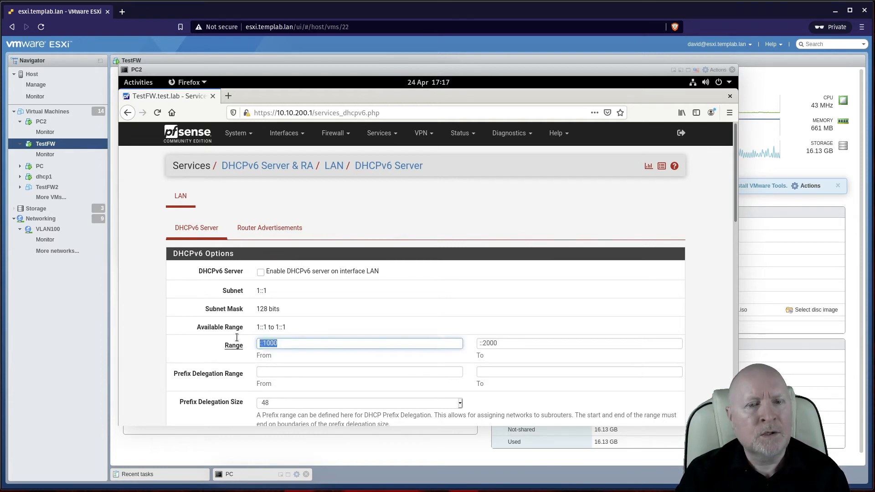
{"action": "type", "text": "1:"}
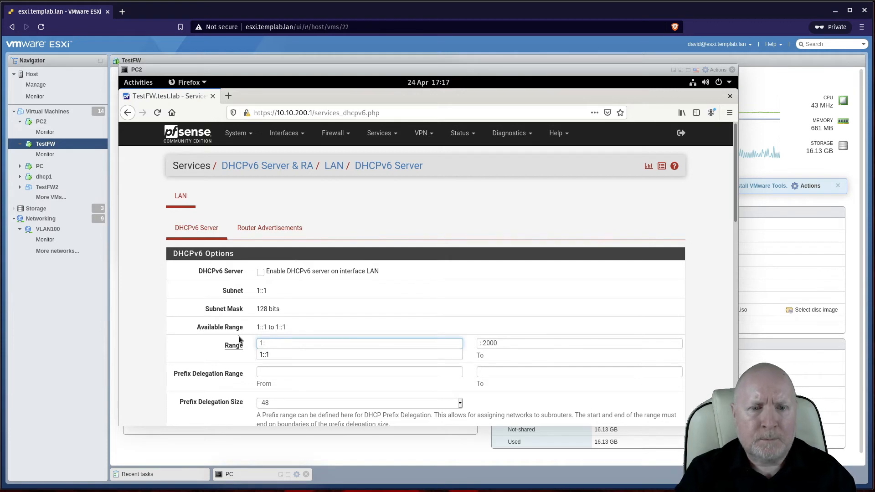
{"action": "left_click", "coordinate": [274, 354]}
{"action": "left_click_drag", "start_coordinate": [483, 343], "coordinate": [434, 340]}
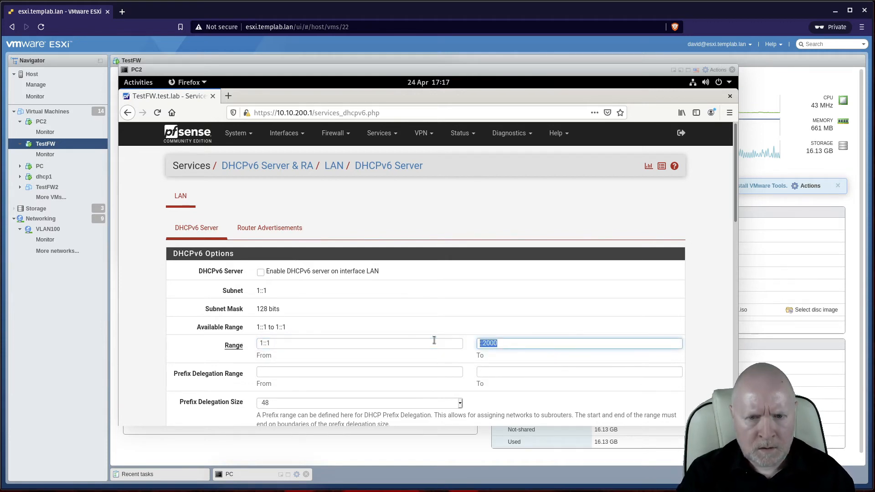
{"action": "type", "text": "1::"}
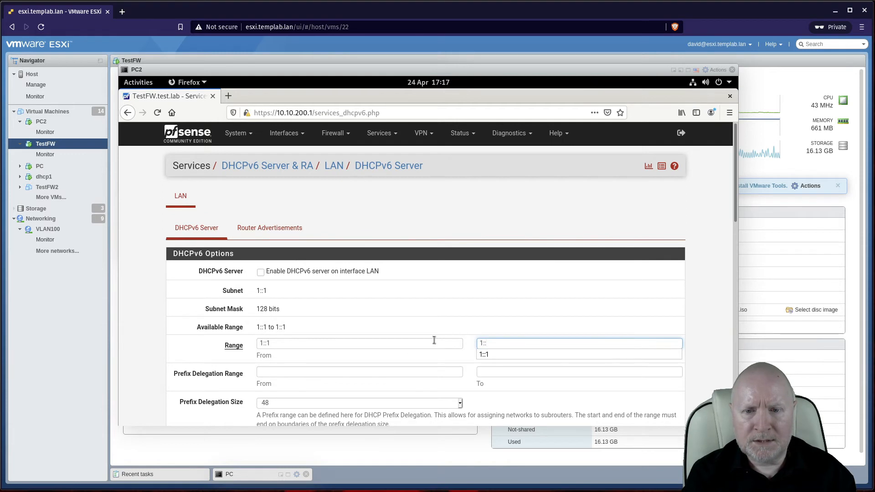
{"action": "type", "text": "11"}
{"action": "key", "text": "BackSpace"}
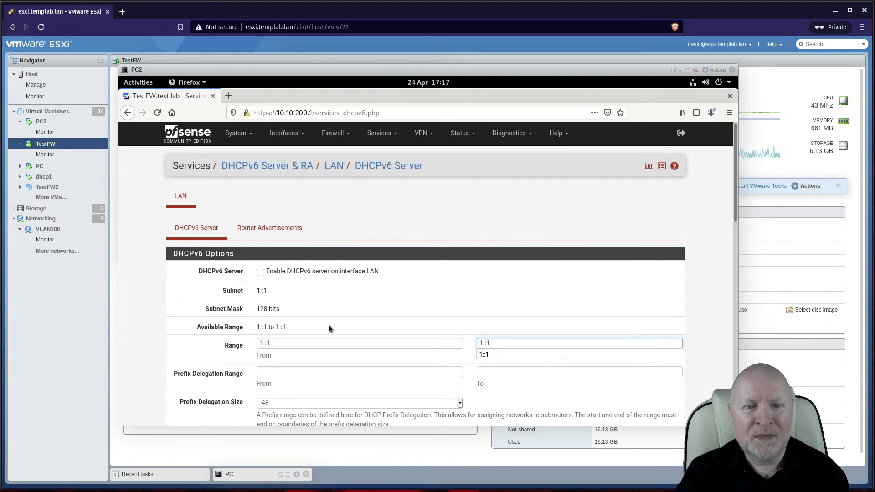
{"action": "left_click", "coordinate": [412, 318]}
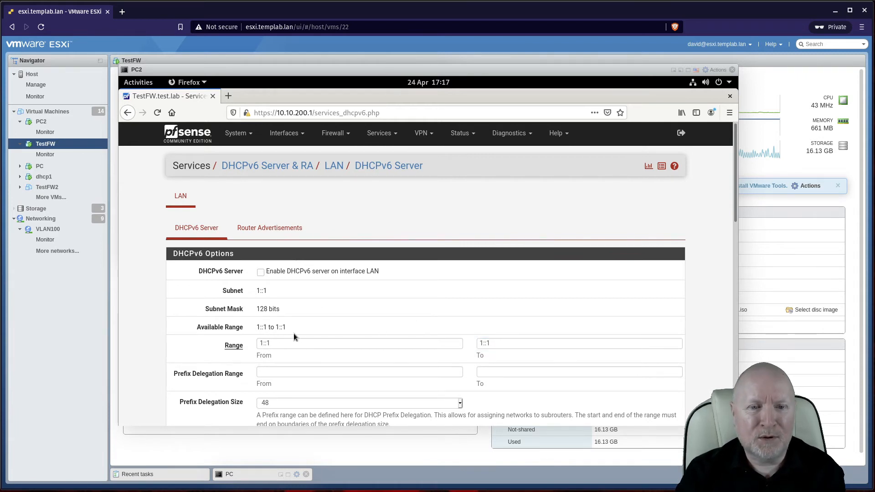
{"action": "scroll", "coordinate": [292, 336], "scroll_direction": "down", "scroll_amount": 8}
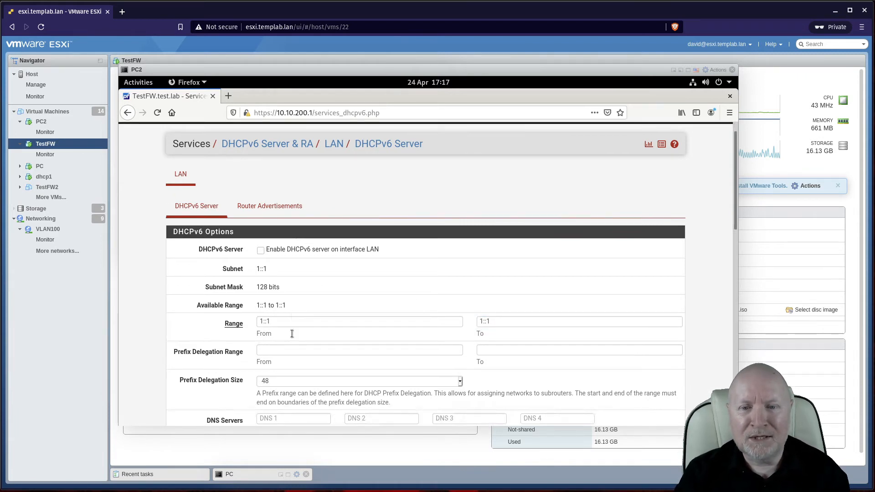
{"action": "scroll", "coordinate": [301, 341], "scroll_direction": "down", "scroll_amount": 5}
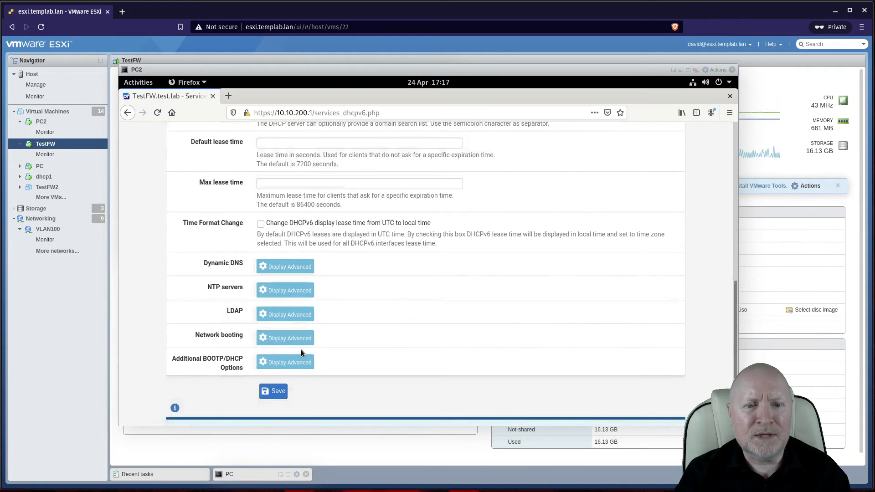
{"action": "left_click", "coordinate": [273, 284]}
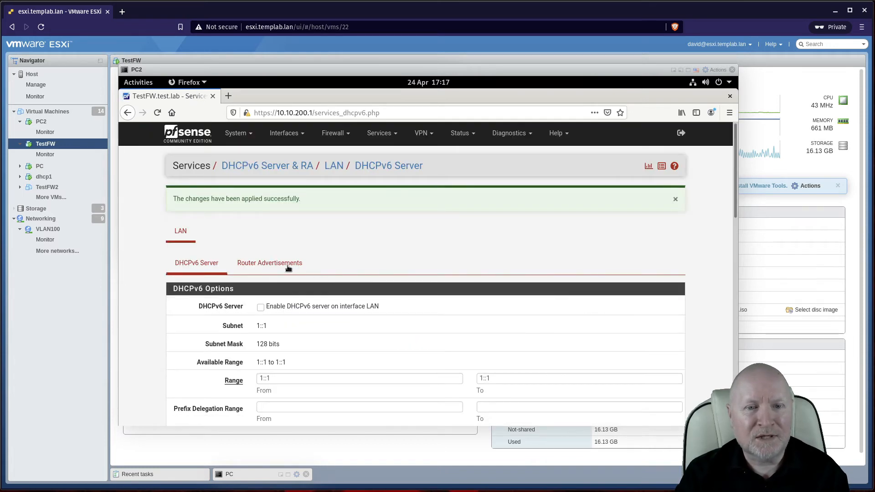
{"action": "left_click", "coordinate": [269, 263]}
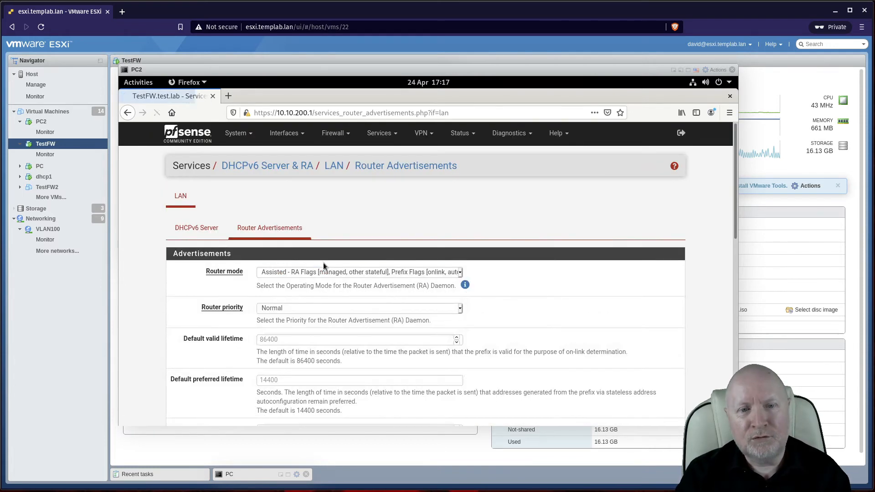
Step: Set the LAN Router Advertisements router mode to Disabled and save it
{"action": "left_click", "coordinate": [324, 272]}
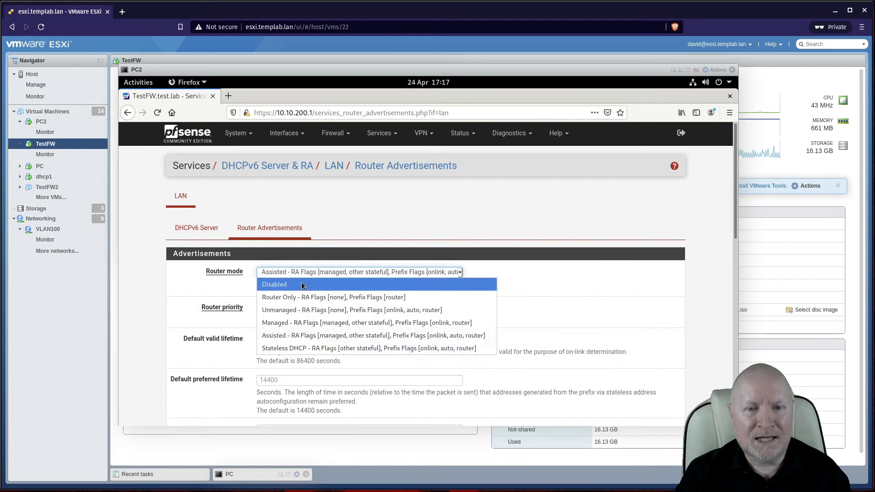
{"action": "left_click", "coordinate": [303, 285]}
{"action": "scroll", "coordinate": [411, 312], "scroll_direction": "down", "scroll_amount": 2}
{"action": "scroll", "coordinate": [407, 313], "scroll_direction": "down", "scroll_amount": 6}
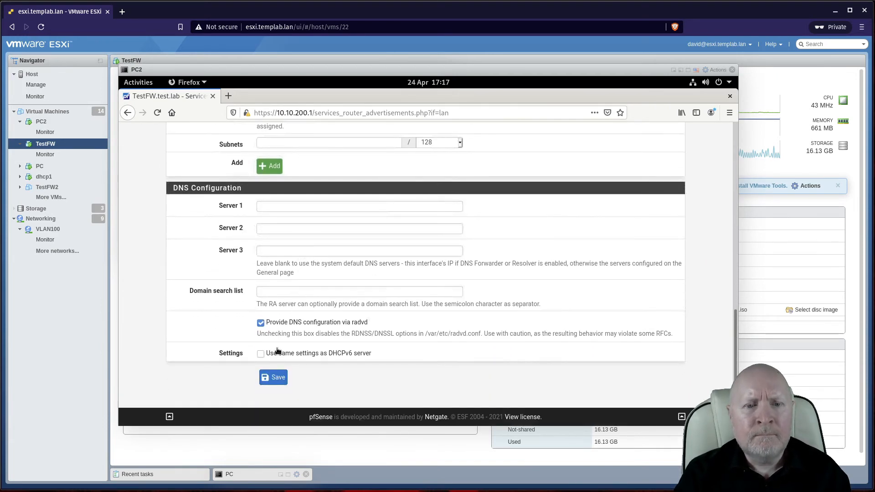
{"action": "left_click", "coordinate": [275, 376]}
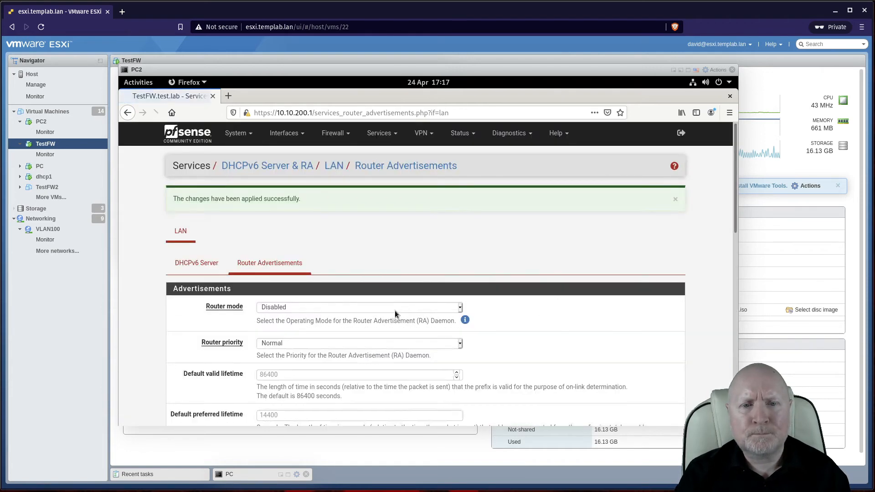
{"action": "left_click", "coordinate": [389, 135]}
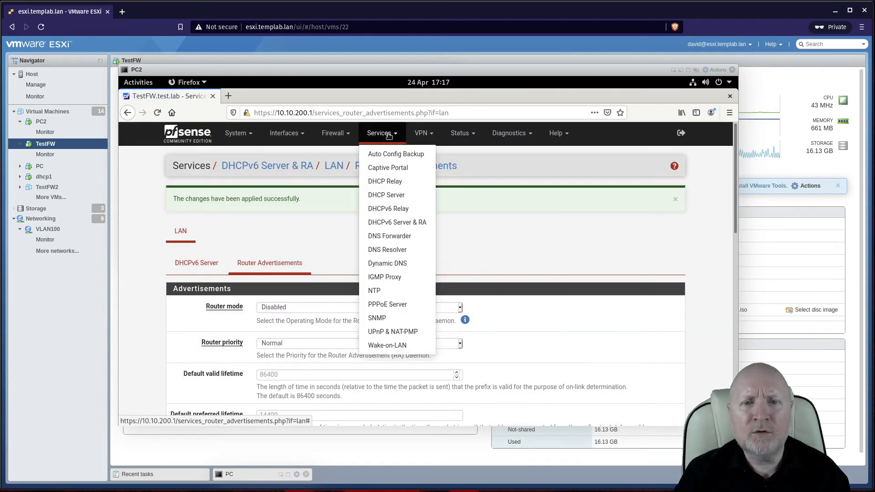
Step: Uncheck Enable DHCP server on the LAN interface under Services > DHCP Server and save
{"action": "left_click", "coordinate": [383, 194]}
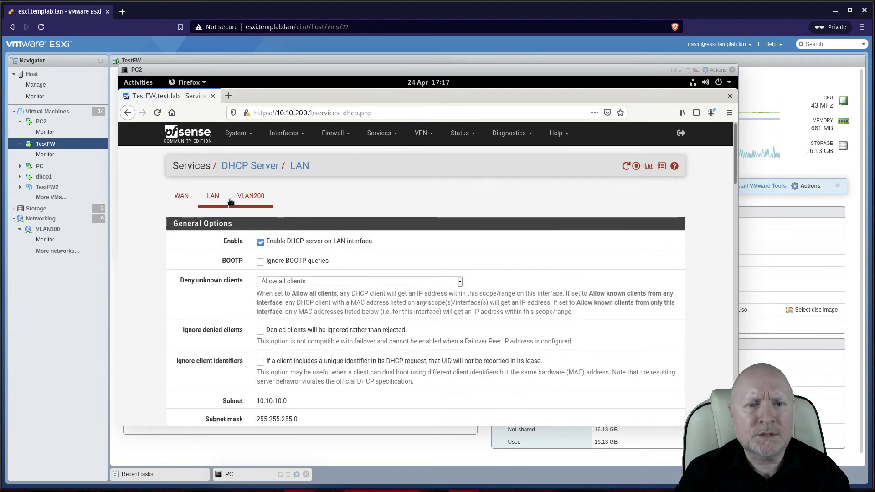
{"action": "left_click", "coordinate": [261, 243]}
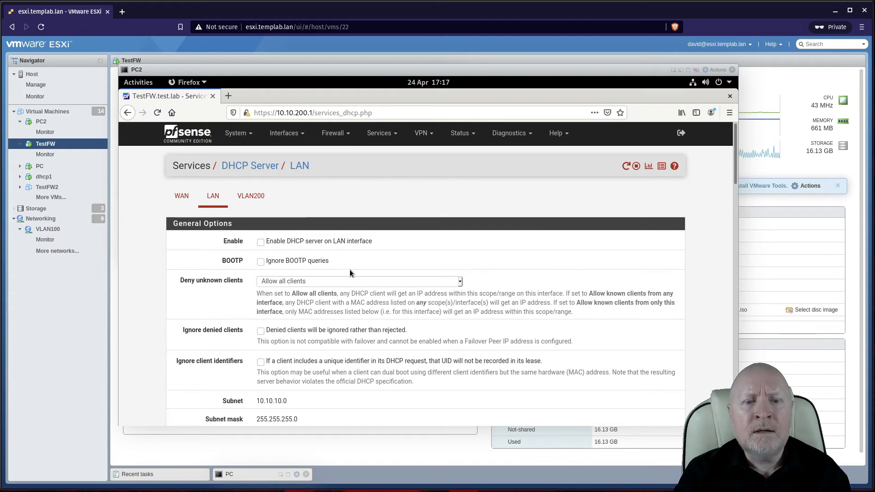
{"action": "scroll", "coordinate": [349, 299], "scroll_direction": "down", "scroll_amount": 2}
{"action": "scroll", "coordinate": [349, 300], "scroll_direction": "down", "scroll_amount": 6}
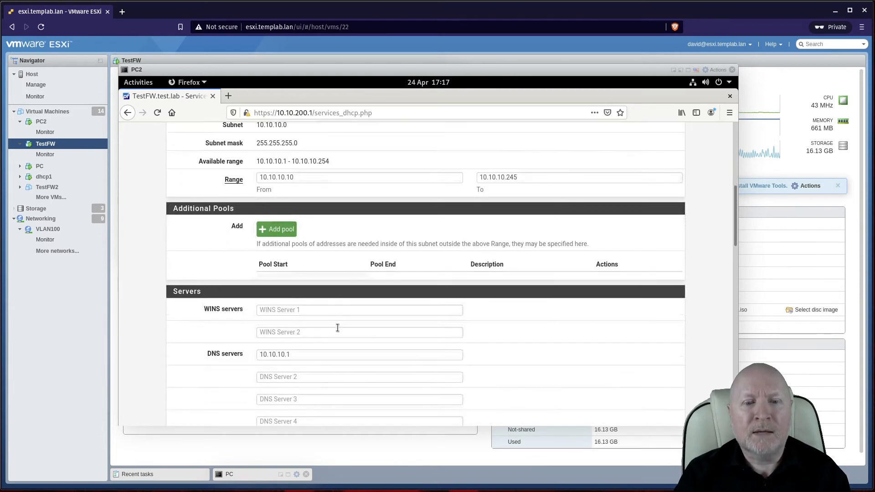
{"action": "scroll", "coordinate": [335, 345], "scroll_direction": "down", "scroll_amount": 6}
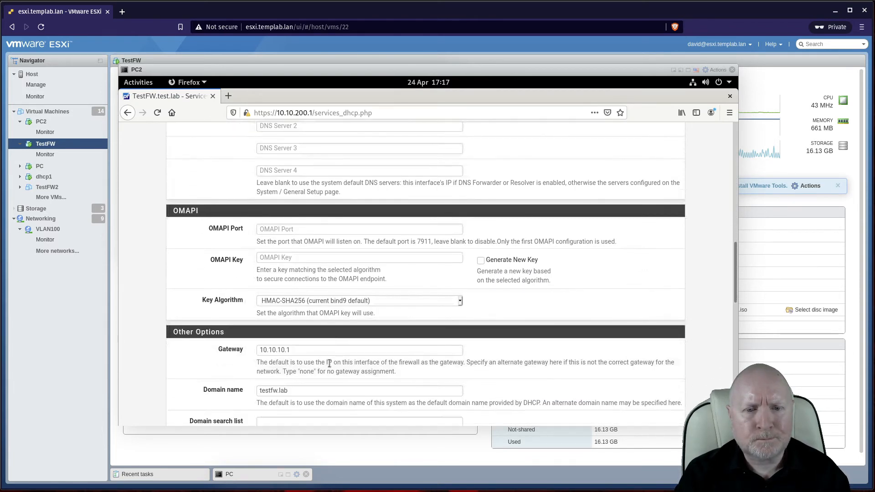
{"action": "scroll", "coordinate": [329, 363], "scroll_direction": "down", "scroll_amount": 6}
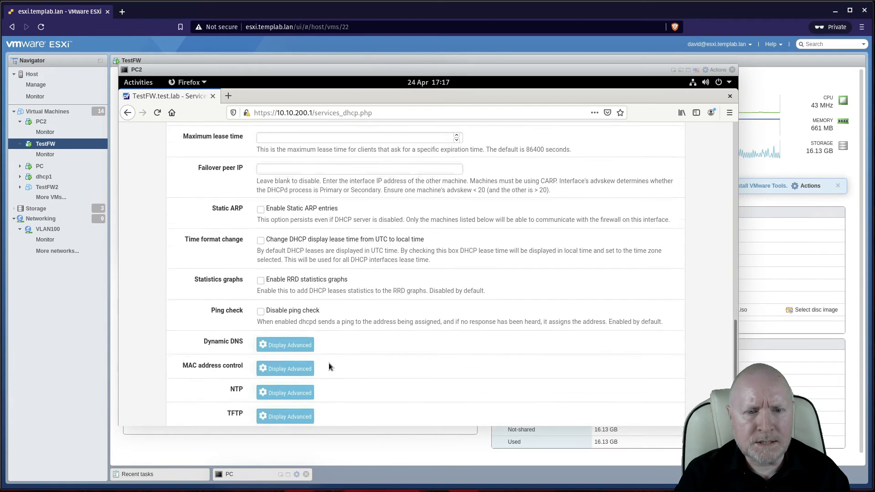
{"action": "scroll", "coordinate": [322, 363], "scroll_direction": "down", "scroll_amount": 3}
{"action": "left_click", "coordinate": [273, 321]}
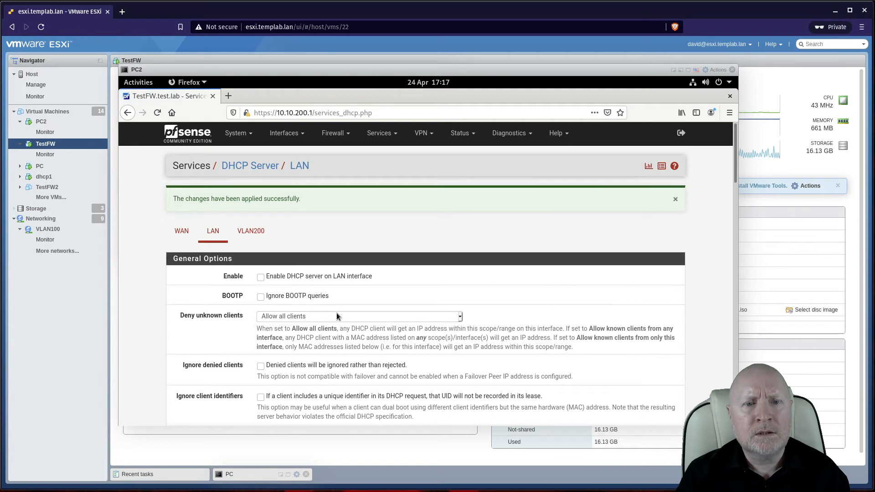
{"action": "left_click", "coordinate": [277, 136]}
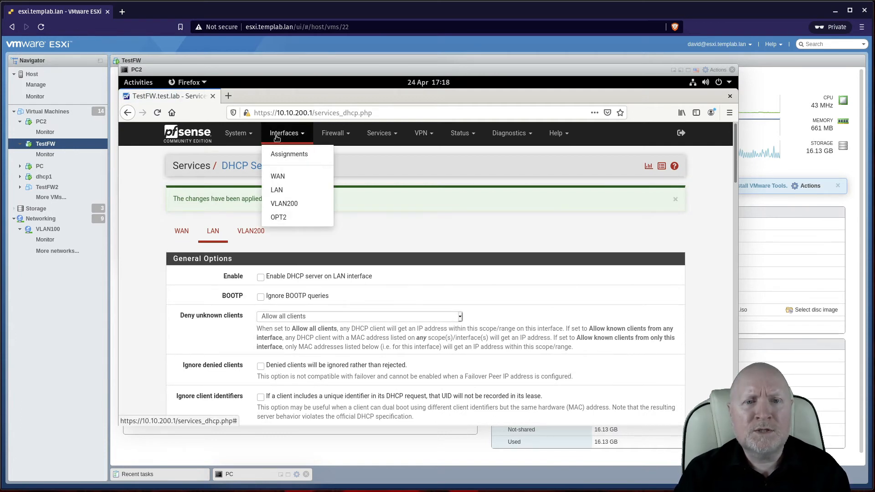
Step: Set the LAN interface's IPv4 and IPv6 Configuration Type to None, save, and apply changes
{"action": "left_click", "coordinate": [278, 189]}
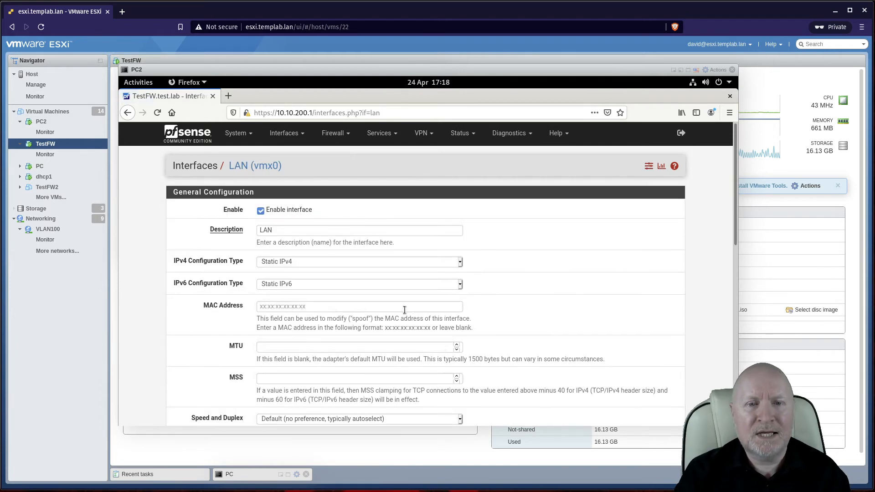
{"action": "left_click", "coordinate": [456, 263]}
{"action": "left_click", "coordinate": [289, 275]}
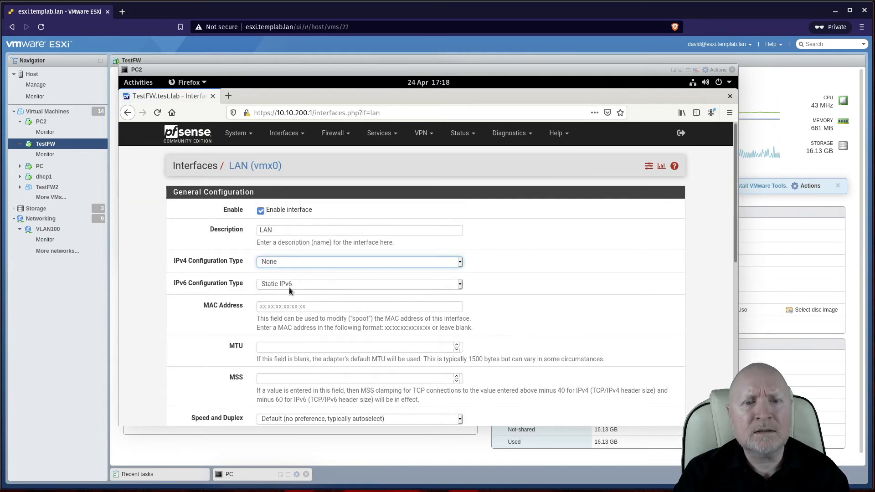
{"action": "left_click", "coordinate": [289, 285]}
{"action": "left_click", "coordinate": [272, 295]}
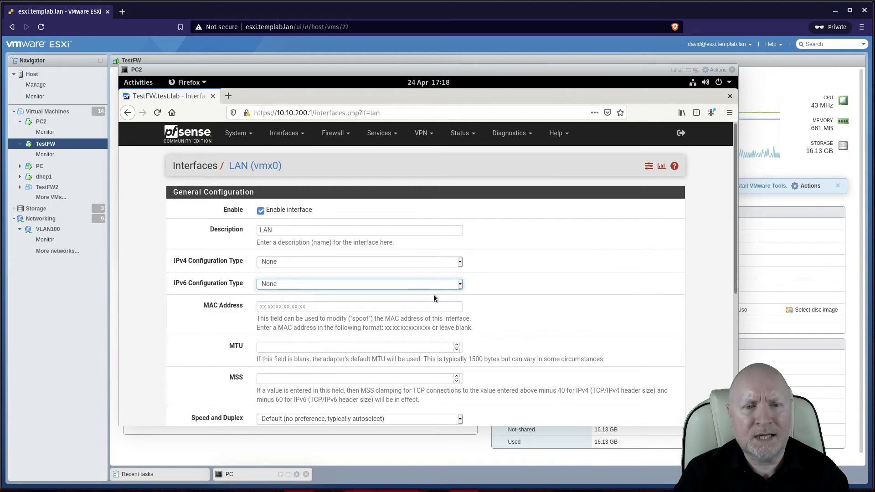
{"action": "scroll", "coordinate": [578, 305], "scroll_direction": "down", "scroll_amount": 5}
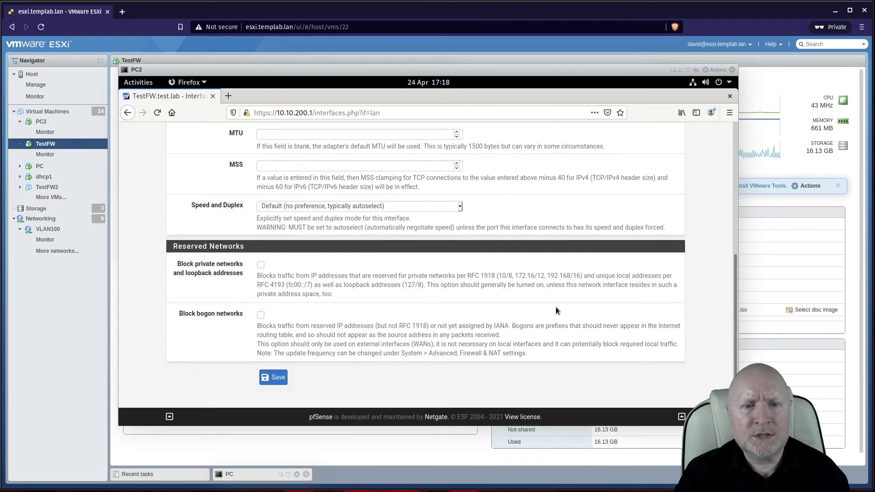
{"action": "left_click", "coordinate": [276, 378]}
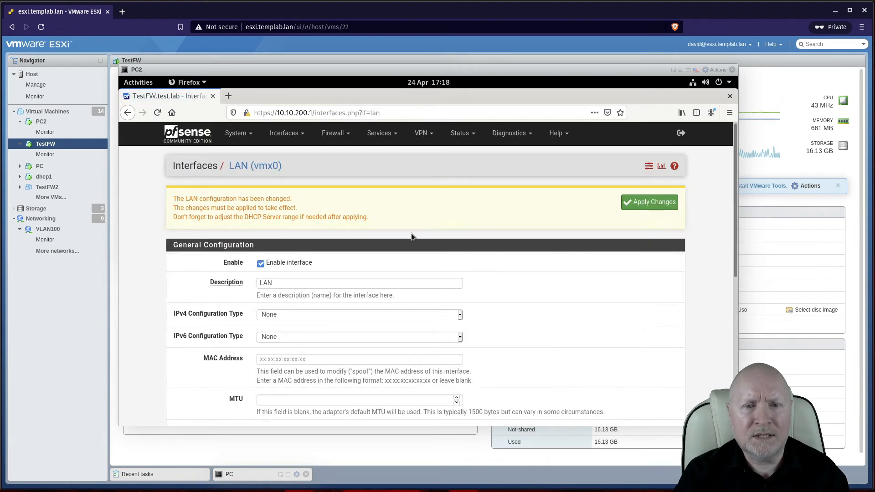
{"action": "left_click", "coordinate": [630, 206]}
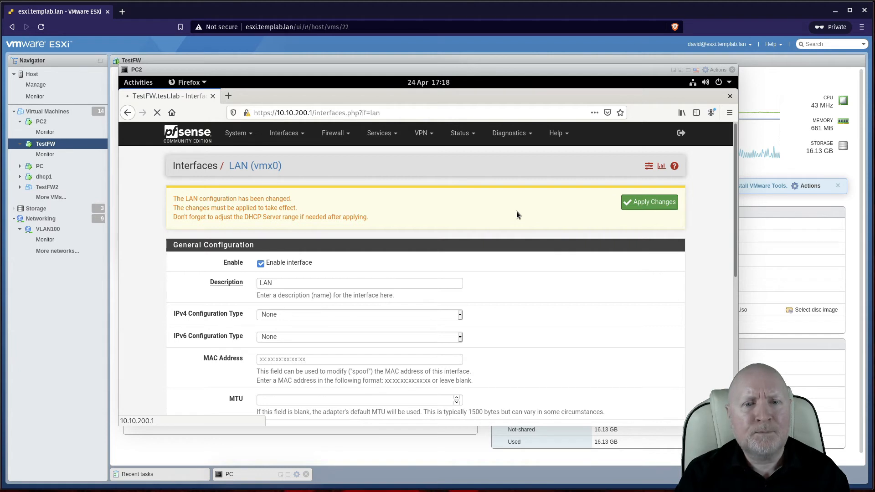
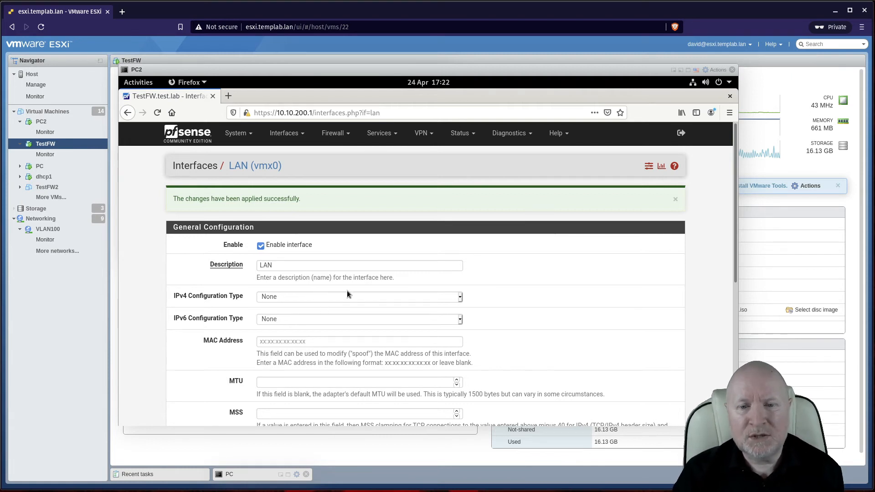
Step: Enable the OPT2 interface and set its description to VLAN10
{"action": "scroll", "coordinate": [331, 304], "scroll_direction": "down", "scroll_amount": 5}
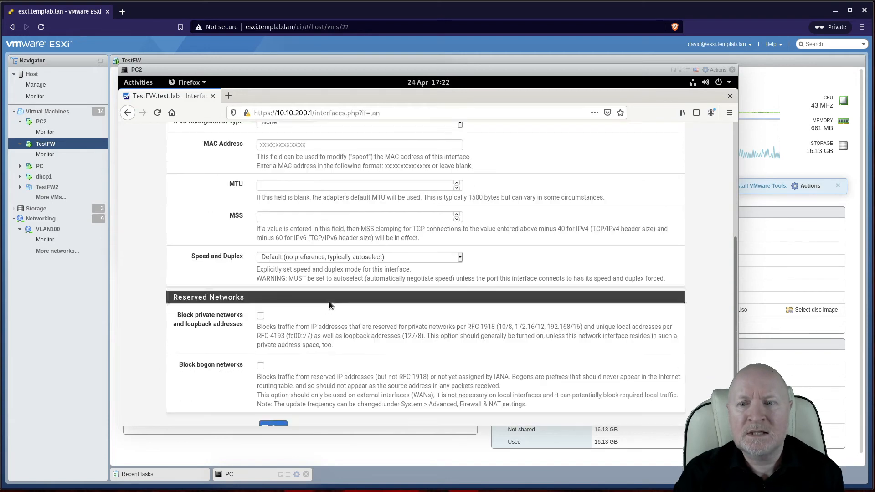
{"action": "scroll", "coordinate": [324, 304], "scroll_direction": "up", "scroll_amount": 4}
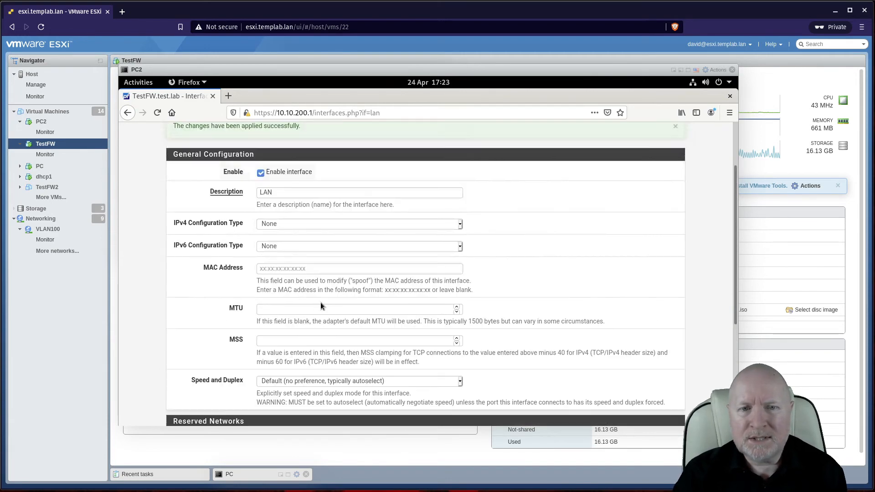
{"action": "scroll", "coordinate": [320, 303], "scroll_direction": "up", "scroll_amount": 2}
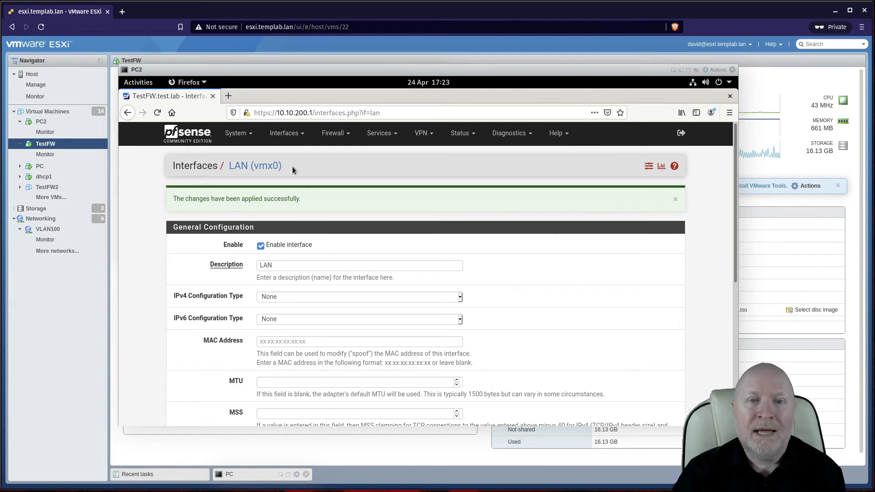
{"action": "left_click", "coordinate": [285, 133]}
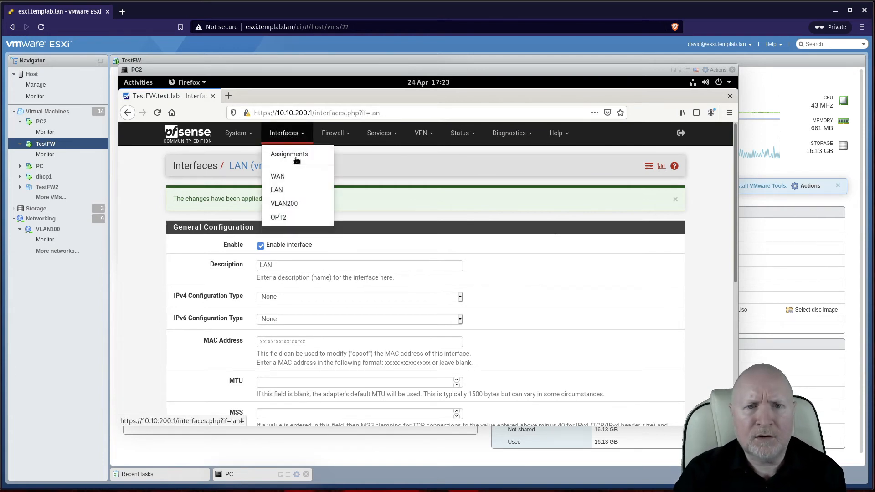
{"action": "left_click", "coordinate": [294, 216]}
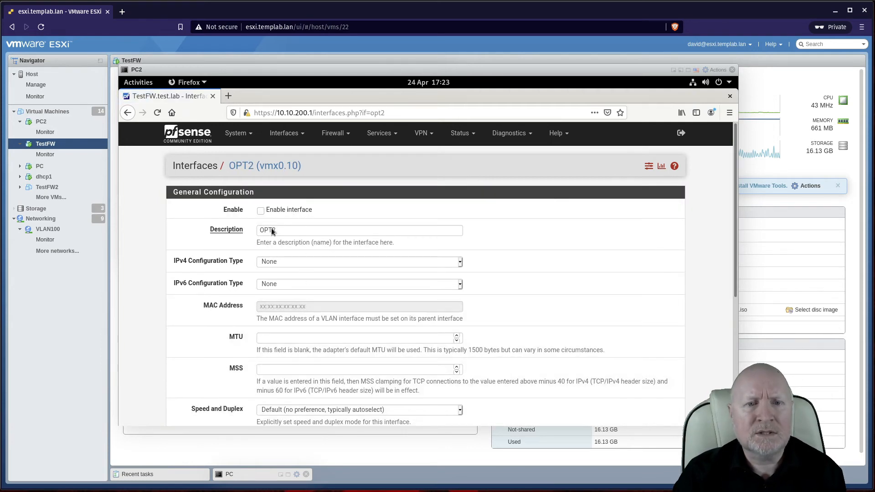
{"action": "left_click", "coordinate": [269, 211]}
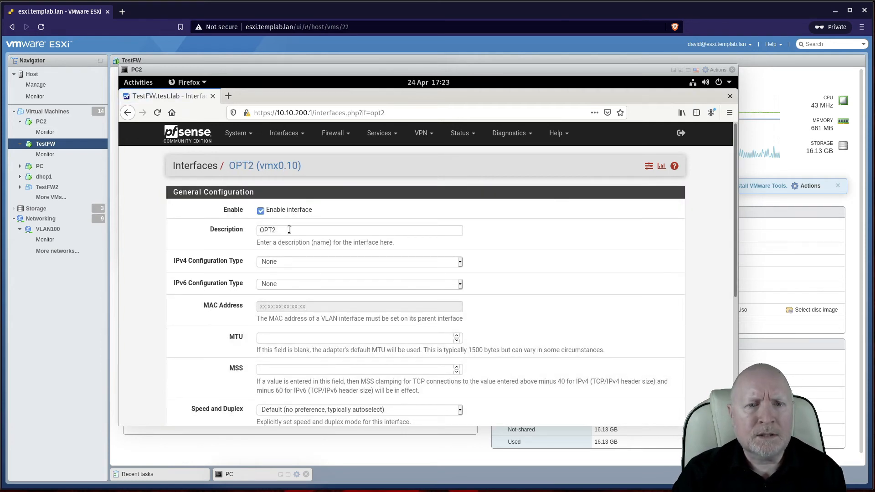
{"action": "left_click", "coordinate": [211, 230]}
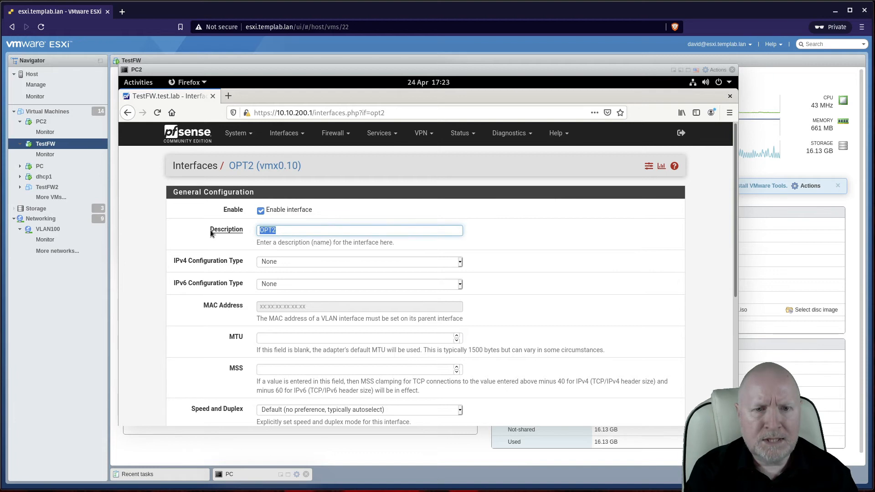
{"action": "type", "text": "VLAN10"}
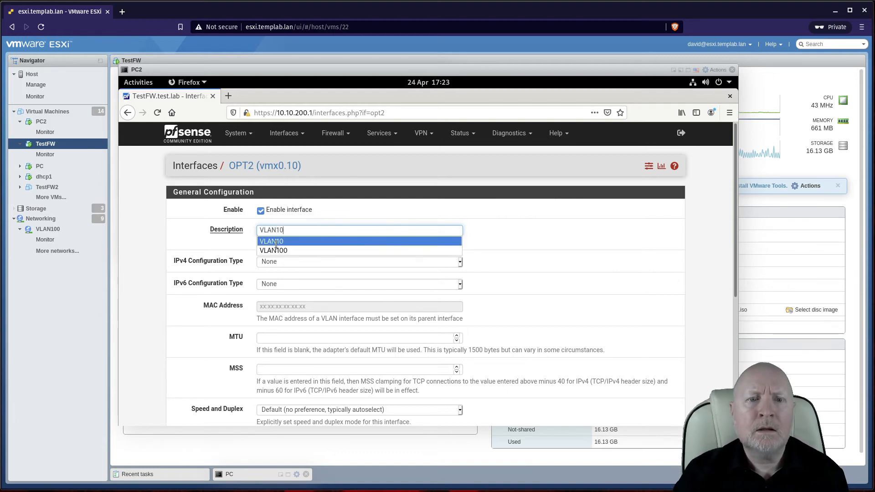
{"action": "left_click", "coordinate": [275, 244]}
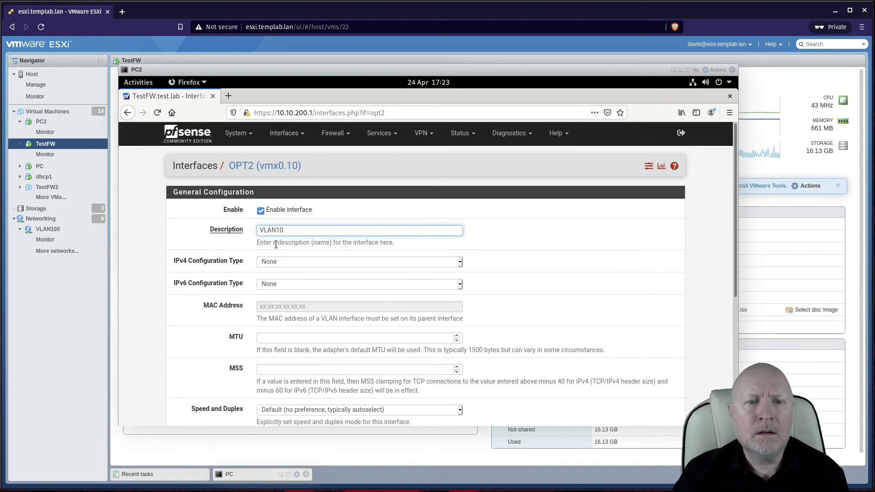
Step: Give VLAN10 a static IPv4 address of 10.10.10.1/24 and save it
{"action": "left_click", "coordinate": [294, 262]}
{"action": "left_click", "coordinate": [278, 284]}
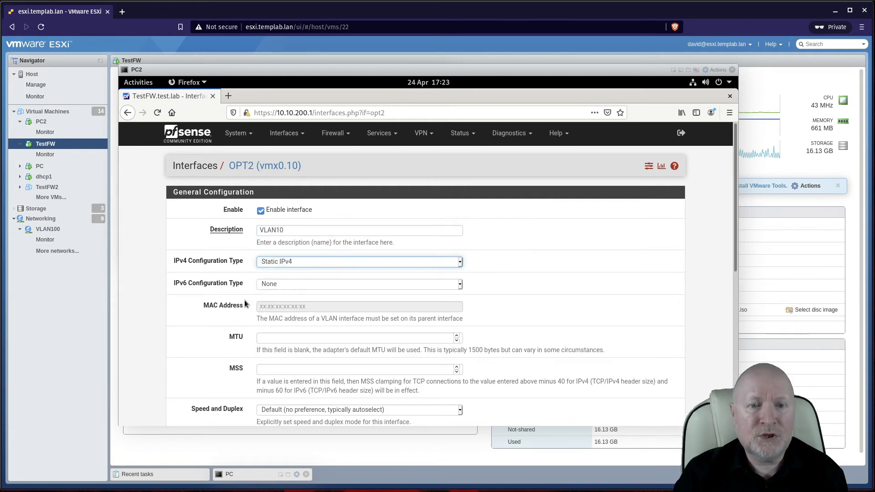
{"action": "scroll", "coordinate": [243, 304], "scroll_direction": "down", "scroll_amount": 2}
{"action": "scroll", "coordinate": [261, 316], "scroll_direction": "down", "scroll_amount": 1}
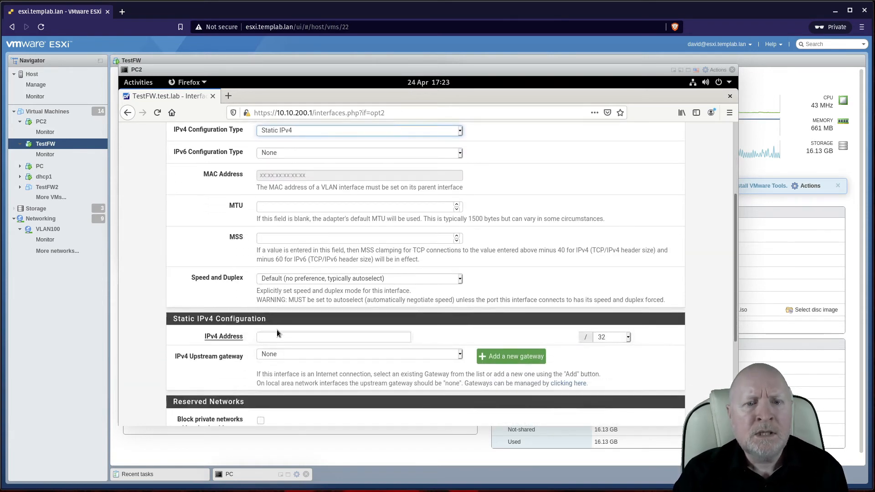
{"action": "left_click", "coordinate": [276, 337]}
{"action": "type", "text": "10.10."}
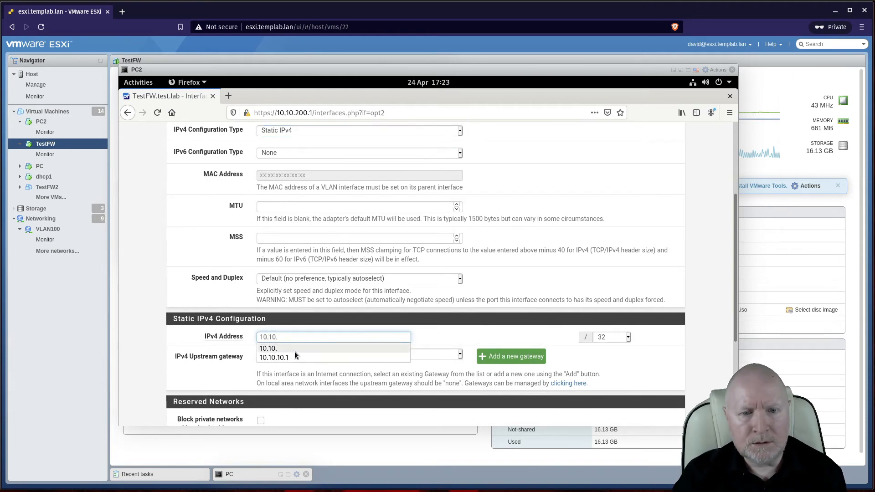
{"action": "left_click", "coordinate": [292, 349]}
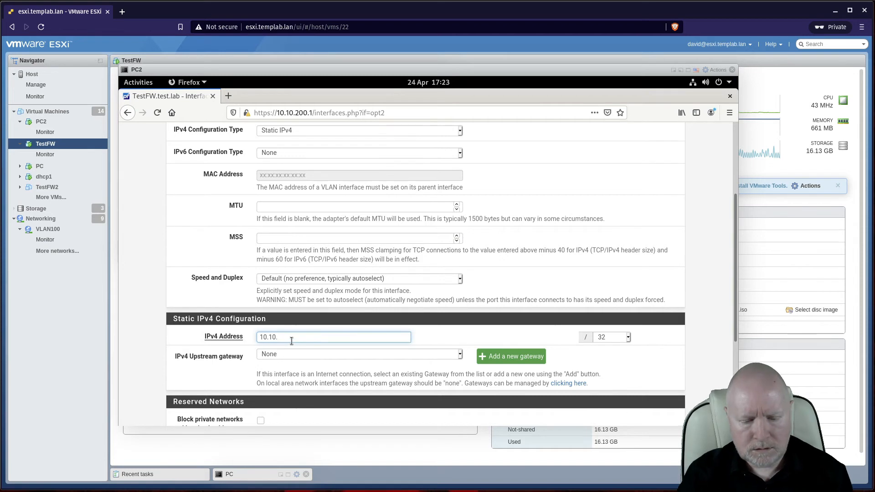
{"action": "type", "text": "10.1"}
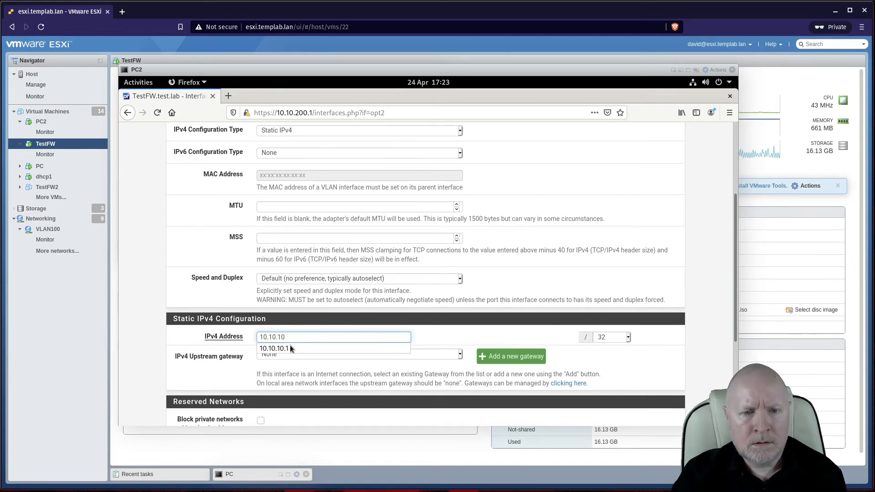
{"action": "left_click", "coordinate": [628, 337]}
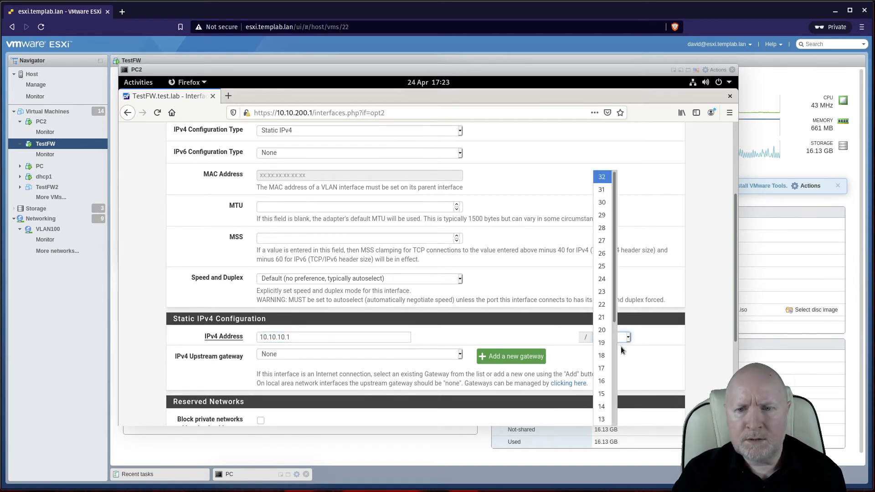
{"action": "left_click", "coordinate": [601, 279]}
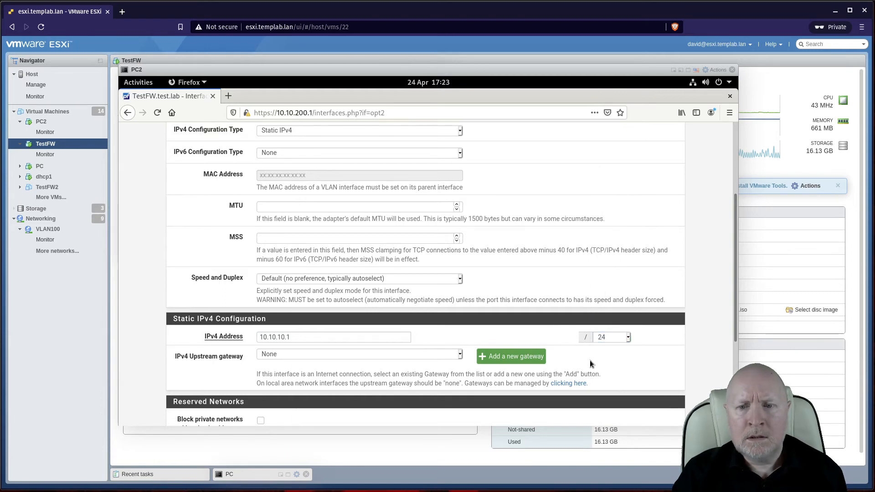
{"action": "scroll", "coordinate": [541, 363], "scroll_direction": "down", "scroll_amount": 3}
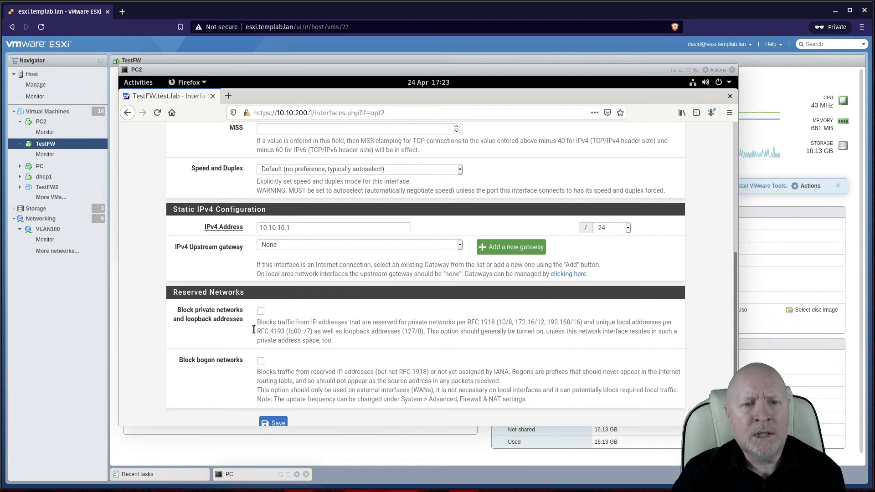
{"action": "left_click", "coordinate": [278, 423]}
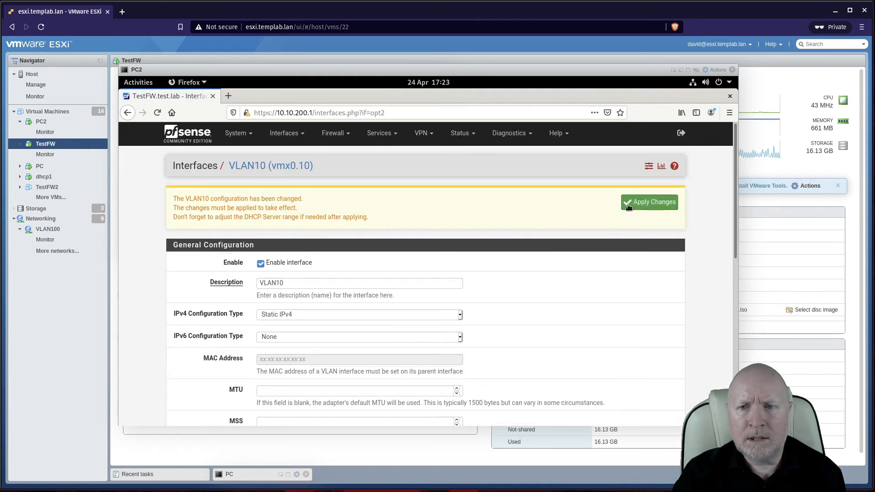
Step: Apply the pending VLAN10 interface changes and confirm the success message
{"action": "left_click", "coordinate": [634, 204]}
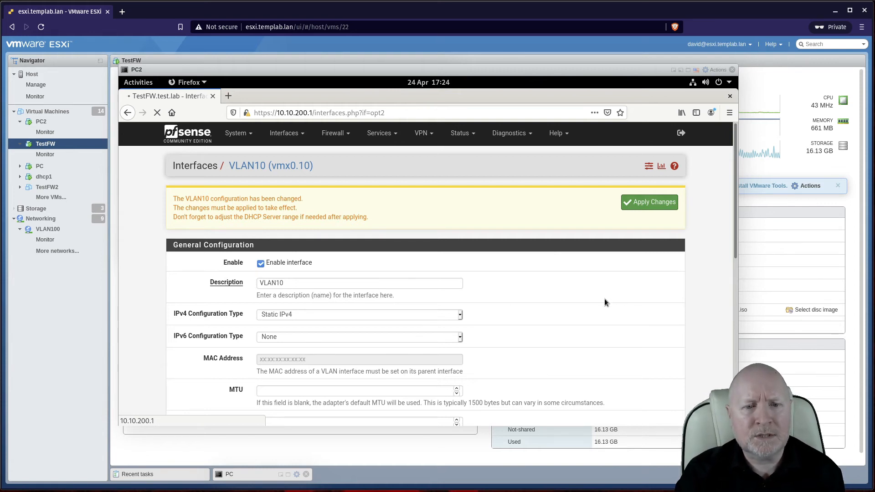
{"action": "scroll", "coordinate": [598, 298], "scroll_direction": "down", "scroll_amount": 3}
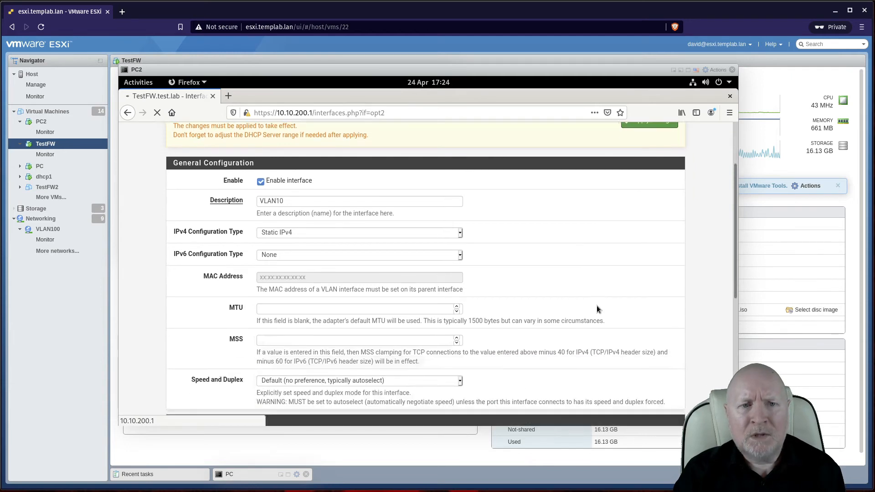
{"action": "scroll", "coordinate": [598, 308], "scroll_direction": "down", "scroll_amount": 4}
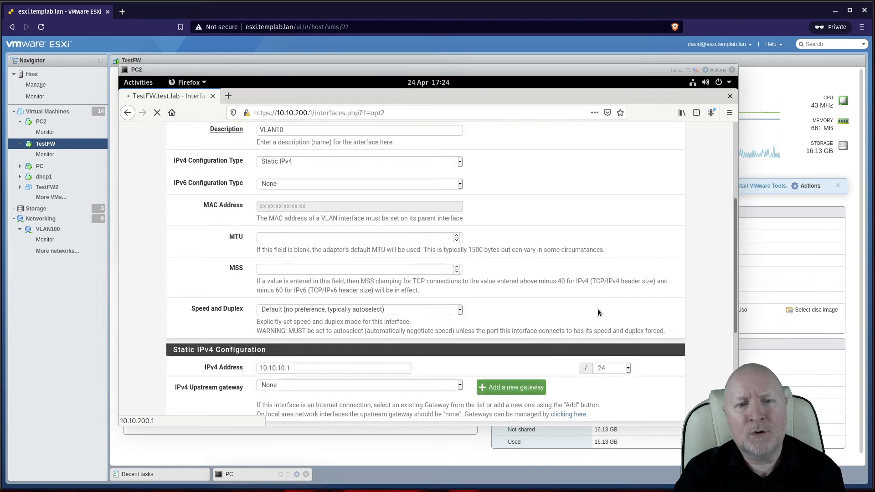
{"action": "scroll", "coordinate": [597, 308], "scroll_direction": "up", "scroll_amount": 7}
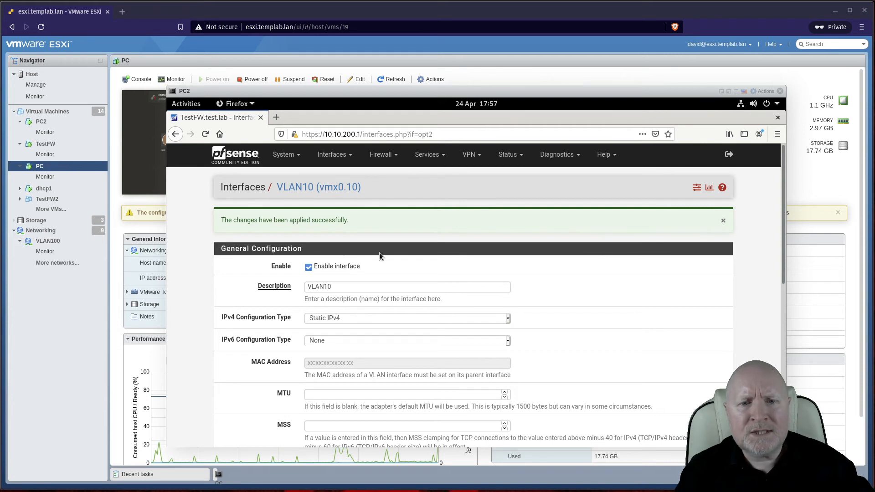
{"action": "scroll", "coordinate": [435, 337], "scroll_direction": "down", "scroll_amount": 2}
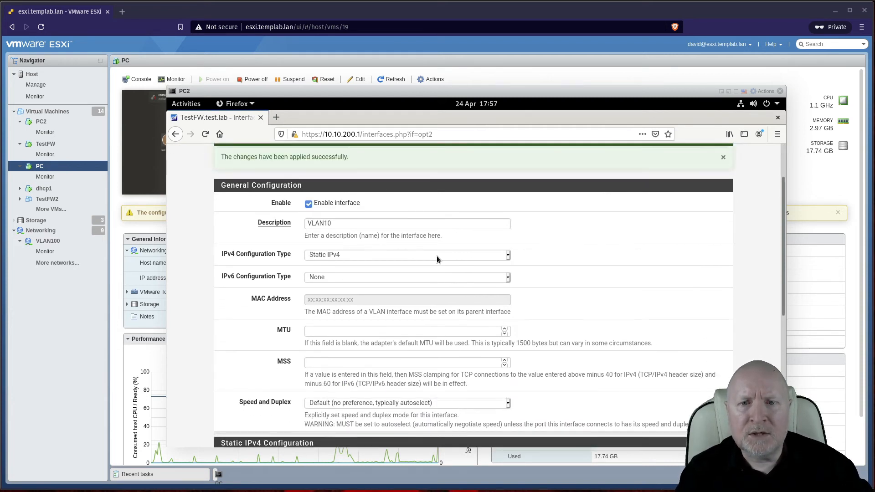
{"action": "scroll", "coordinate": [438, 254], "scroll_direction": "up", "scroll_amount": 2}
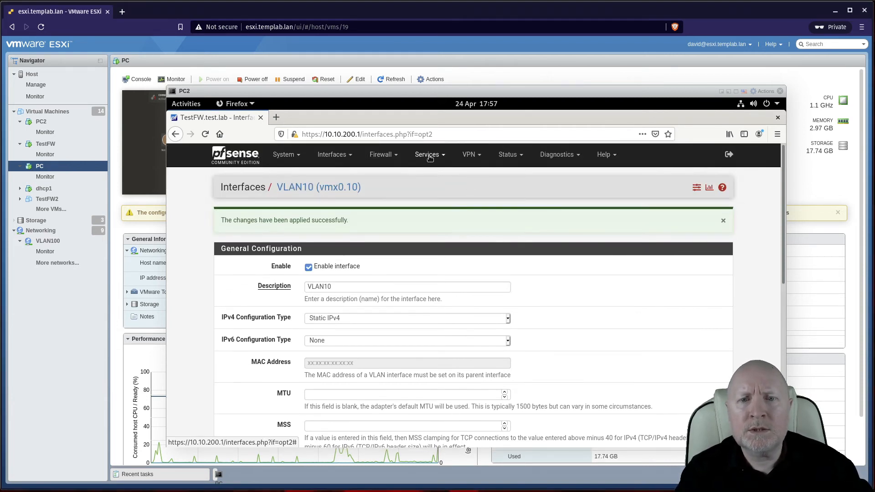
Step: Enable the DHCP server on the VLAN10 interface under Services > DHCP Server
{"action": "left_click", "coordinate": [430, 154]}
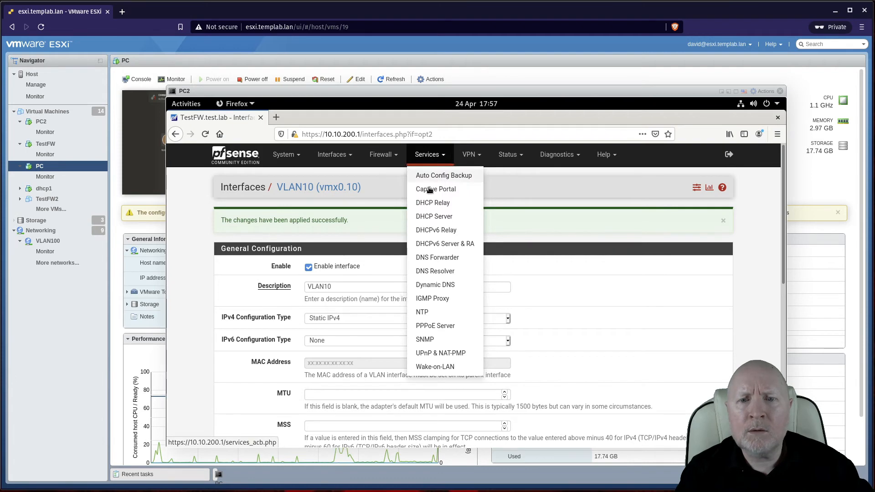
{"action": "left_click", "coordinate": [425, 214]}
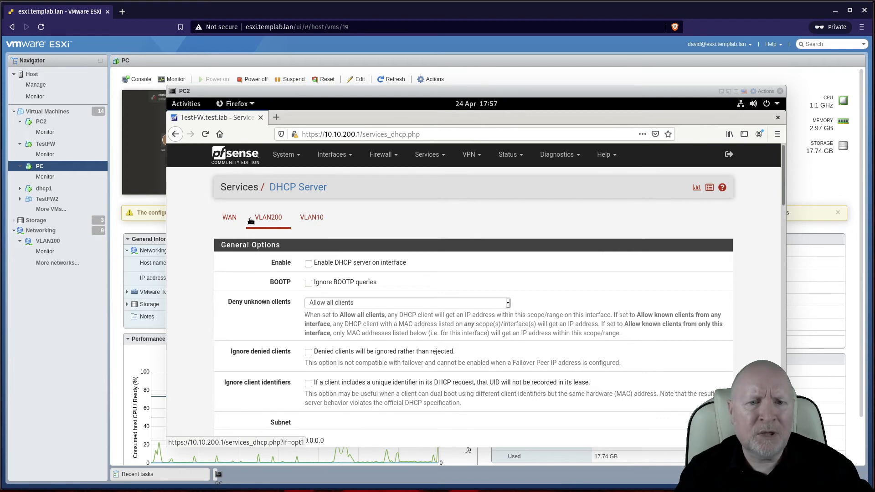
{"action": "left_click", "coordinate": [313, 221]}
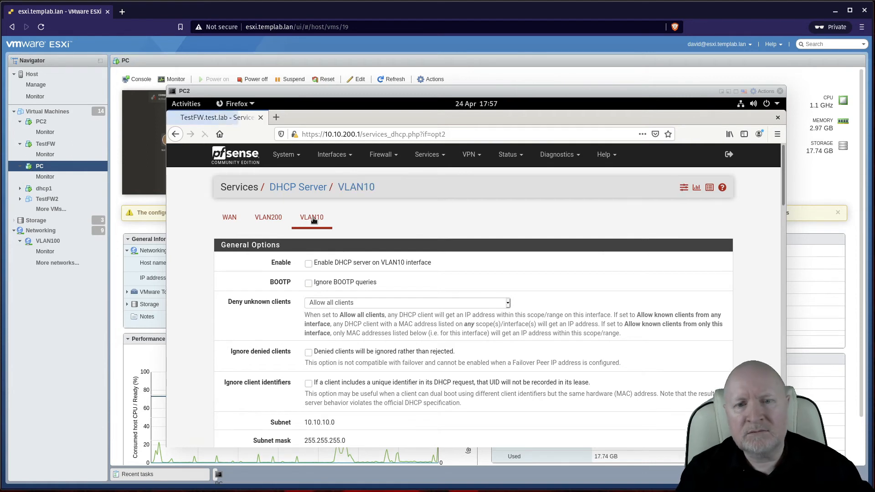
{"action": "left_click", "coordinate": [309, 263]}
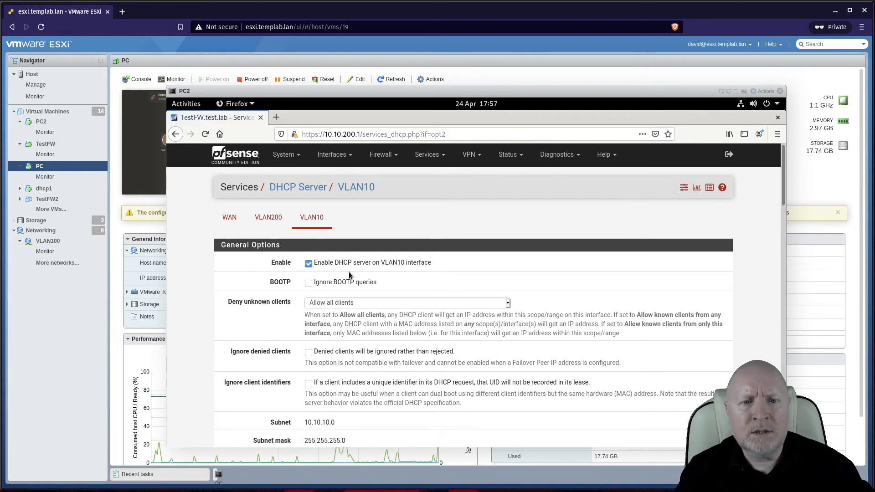
{"action": "scroll", "coordinate": [375, 278], "scroll_direction": "down", "scroll_amount": 4}
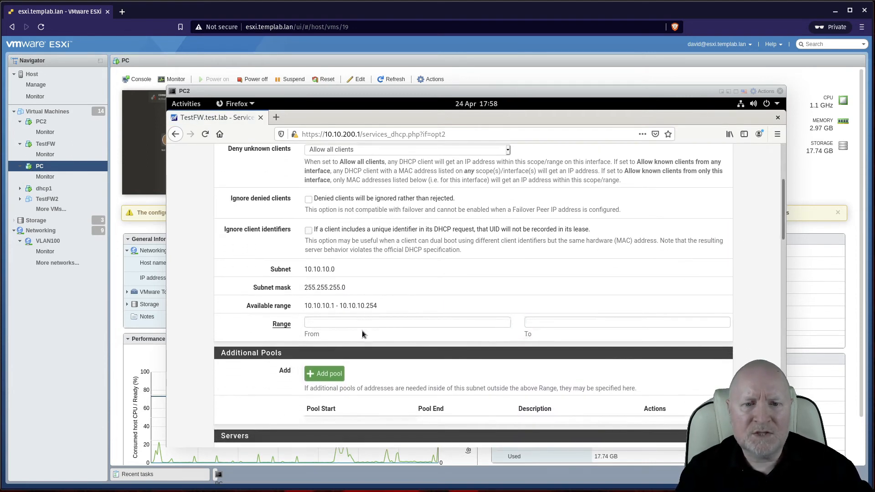
Step: Set the VLAN10 DHCP range from 10.10.10.100 to 10.10.10.200 and save
{"action": "left_click", "coordinate": [344, 322]}
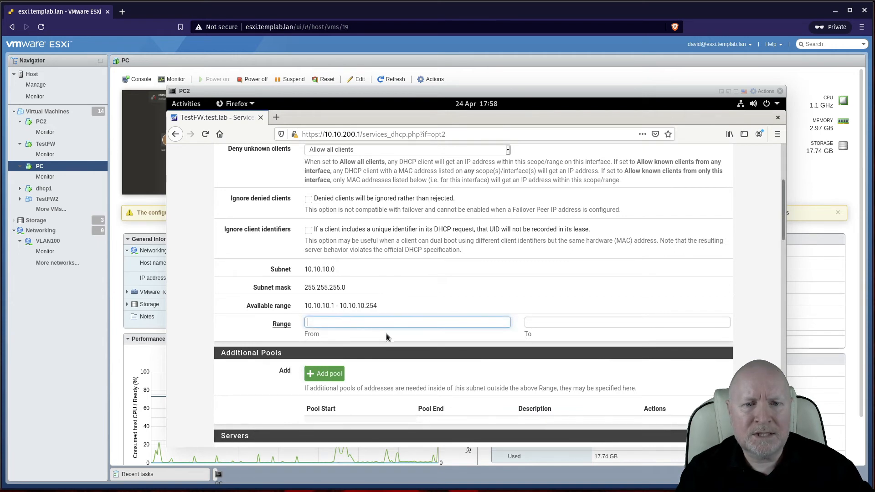
{"action": "type", "text": "10"}
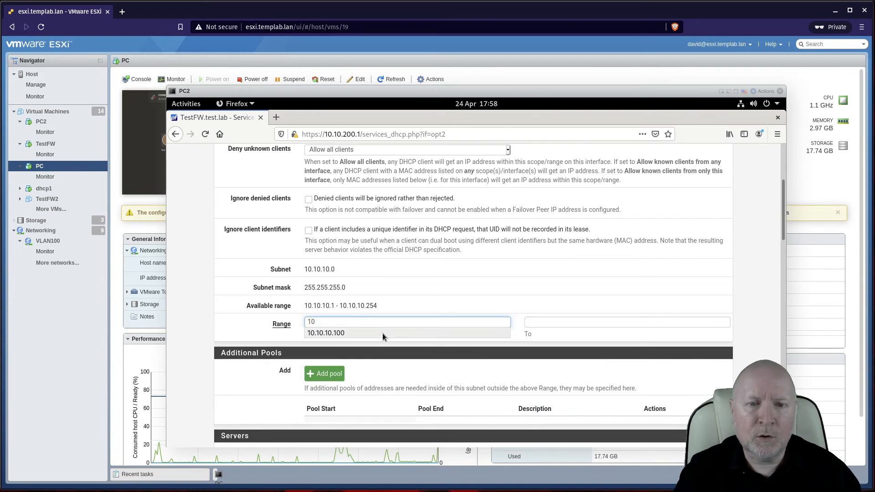
{"action": "left_click", "coordinate": [356, 332]}
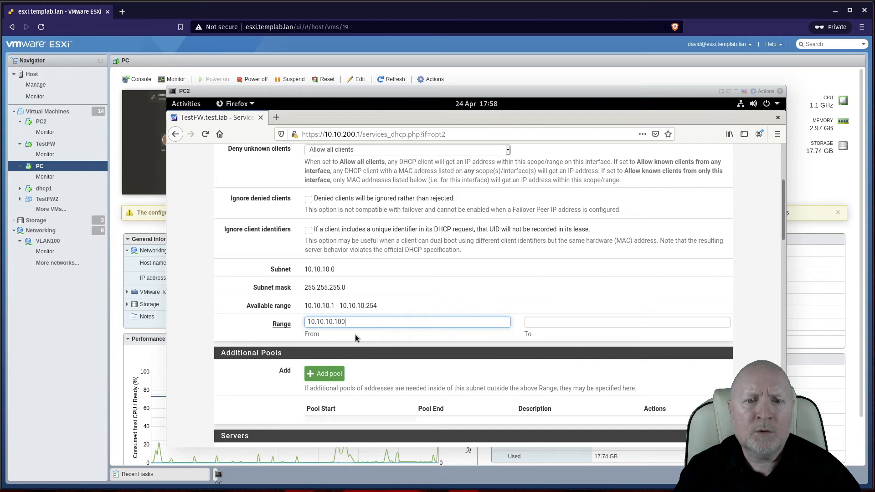
{"action": "left_click", "coordinate": [535, 323]}
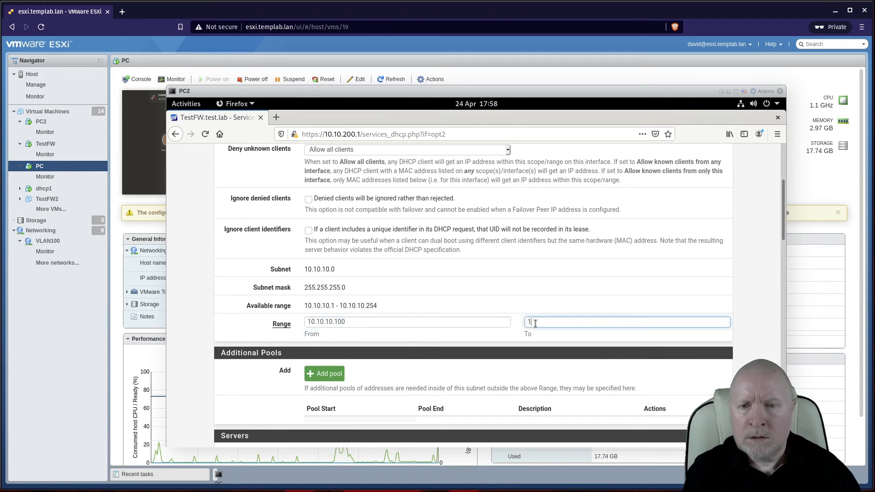
{"action": "type", "text": "10"}
{"action": "left_click", "coordinate": [540, 333]}
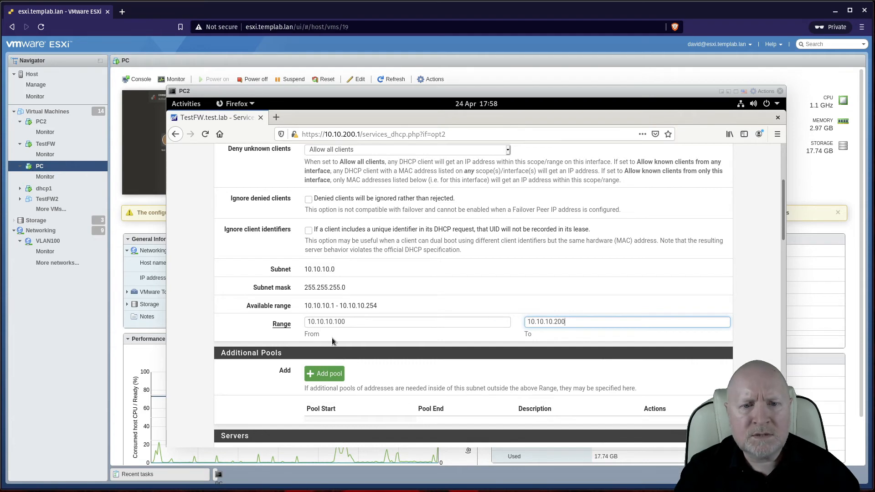
{"action": "scroll", "coordinate": [480, 329], "scroll_direction": "down", "scroll_amount": 5}
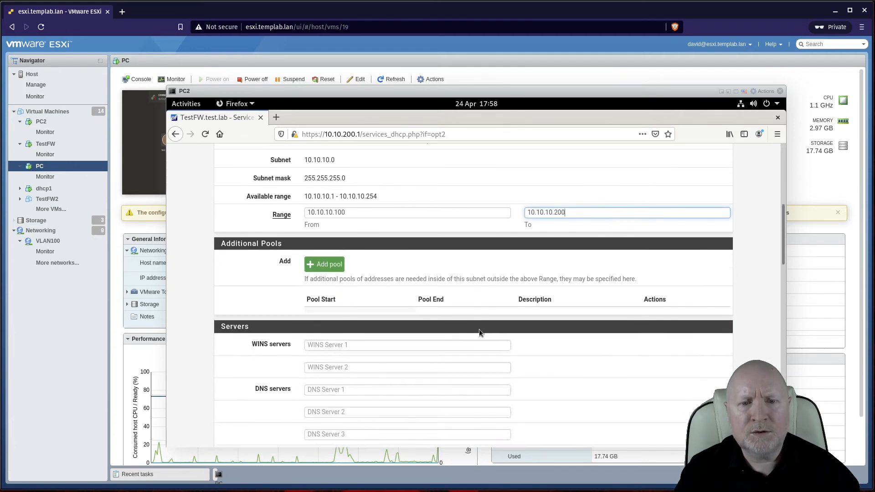
{"action": "scroll", "coordinate": [378, 314], "scroll_direction": "down", "scroll_amount": 6}
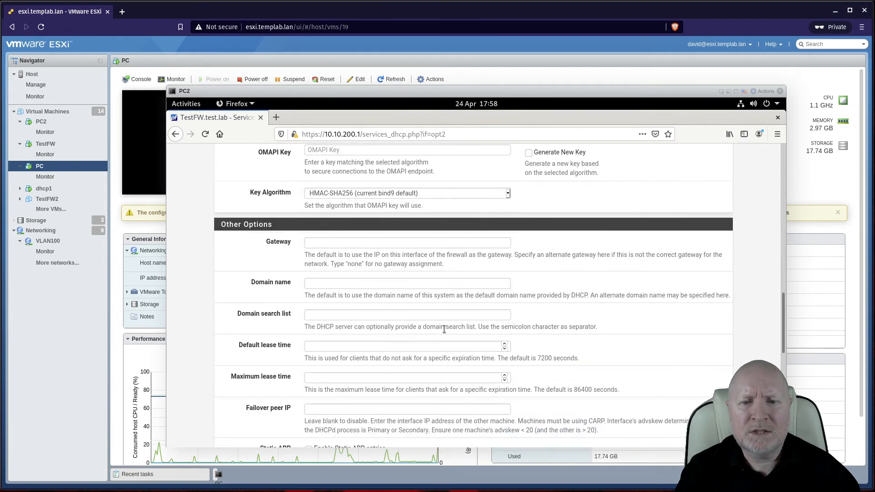
{"action": "scroll", "coordinate": [442, 328], "scroll_direction": "down", "scroll_amount": 5}
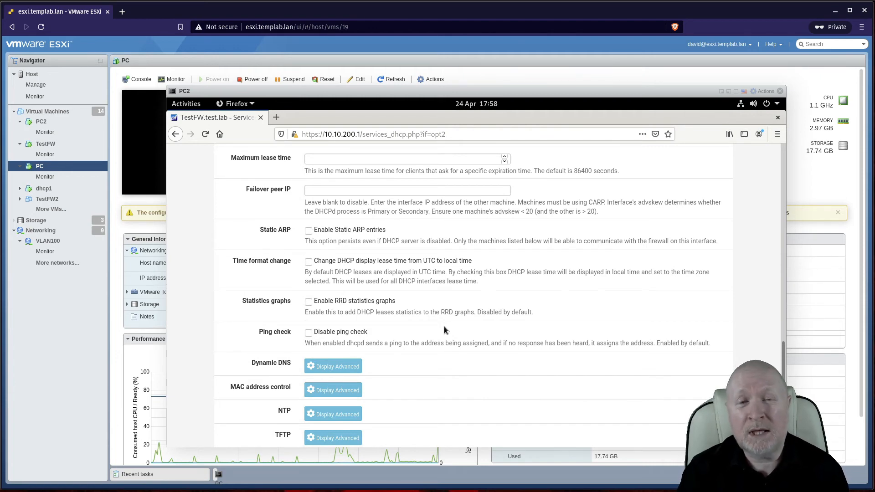
{"action": "scroll", "coordinate": [444, 326], "scroll_direction": "down", "scroll_amount": 3}
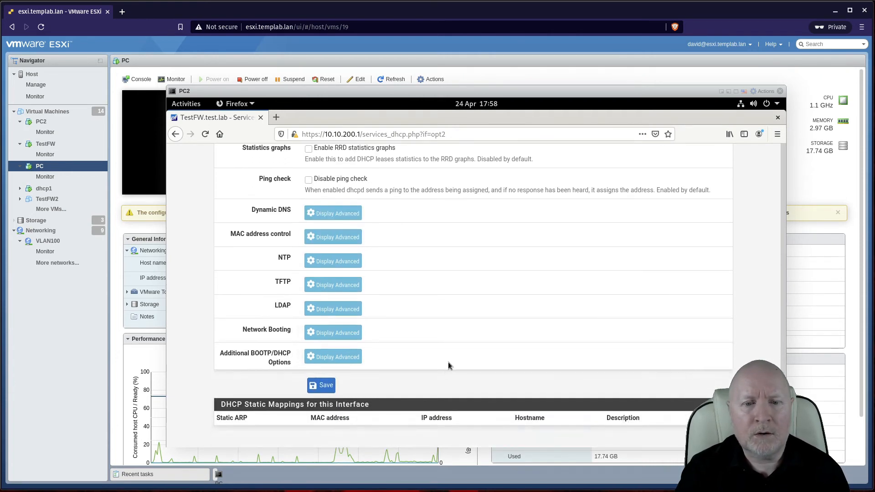
{"action": "left_click", "coordinate": [326, 386]}
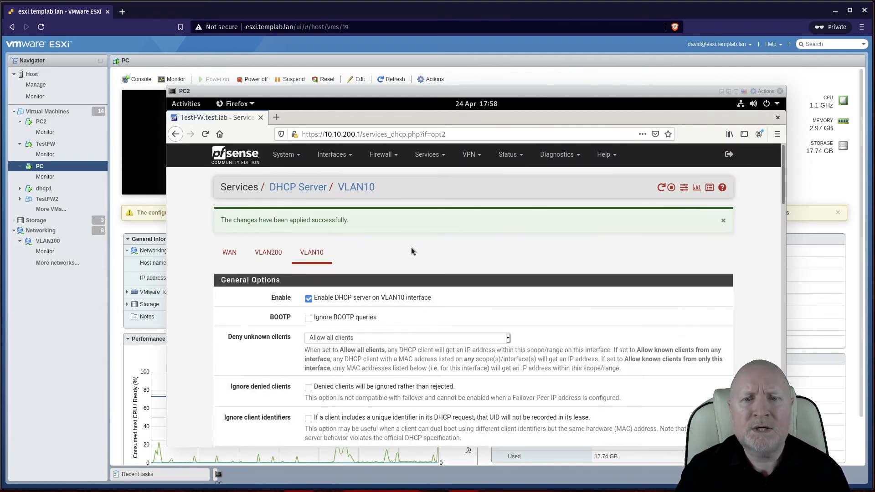
Step: In the DNS Resolver, choose VLAN10 and VLAN200 as network interfaces instead of LAN
{"action": "left_click", "coordinate": [442, 155]}
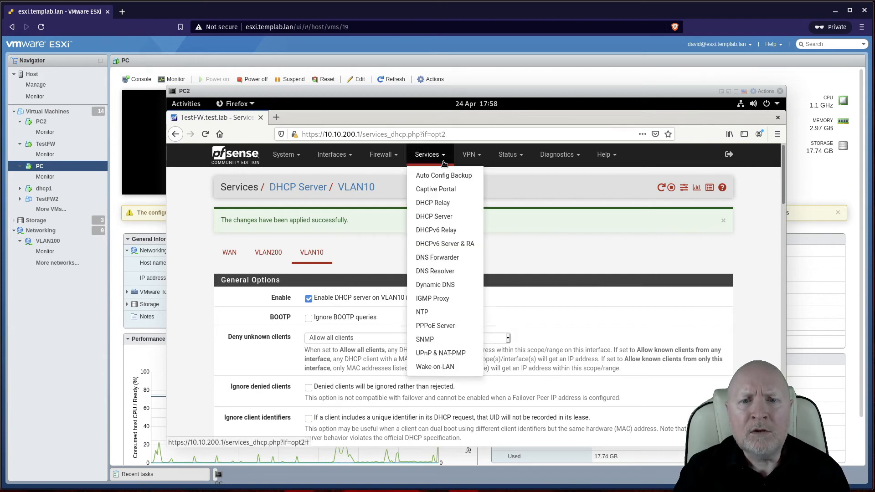
{"action": "left_click", "coordinate": [446, 271]}
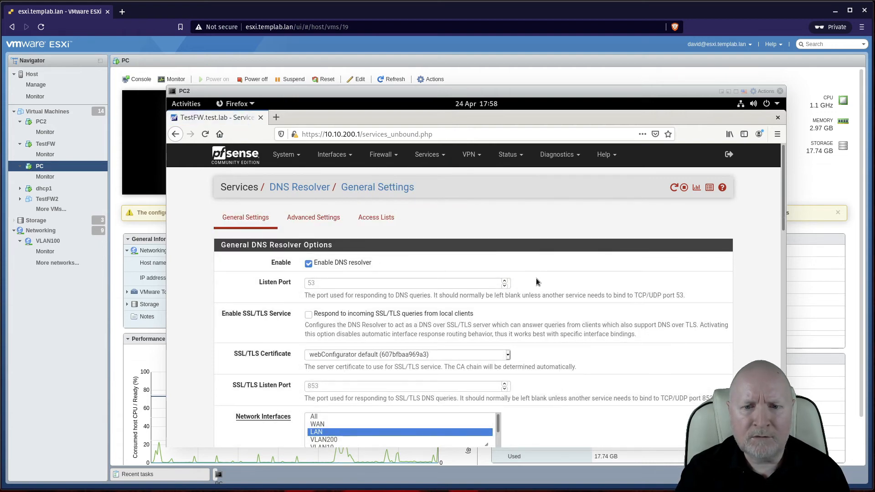
{"action": "scroll", "coordinate": [549, 289], "scroll_direction": "down", "scroll_amount": 3}
{"action": "scroll", "coordinate": [573, 310], "scroll_direction": "down", "scroll_amount": 1}
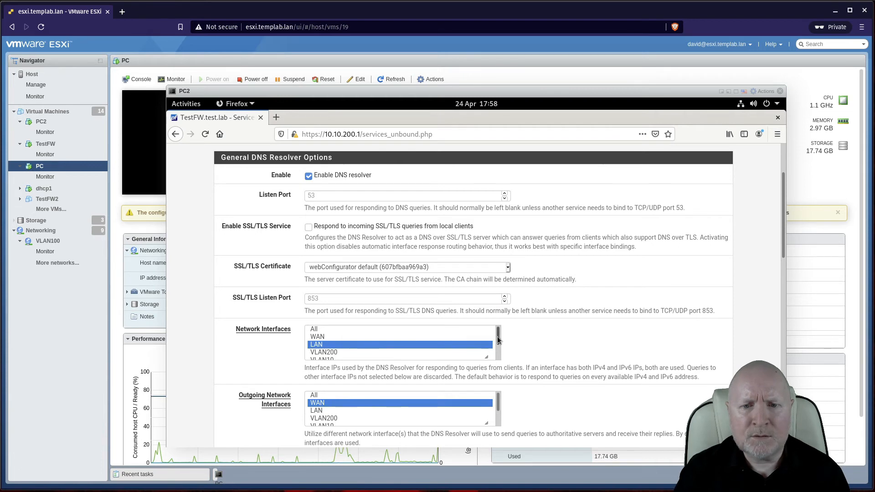
{"action": "scroll", "coordinate": [498, 344], "scroll_direction": "down", "scroll_amount": 1}
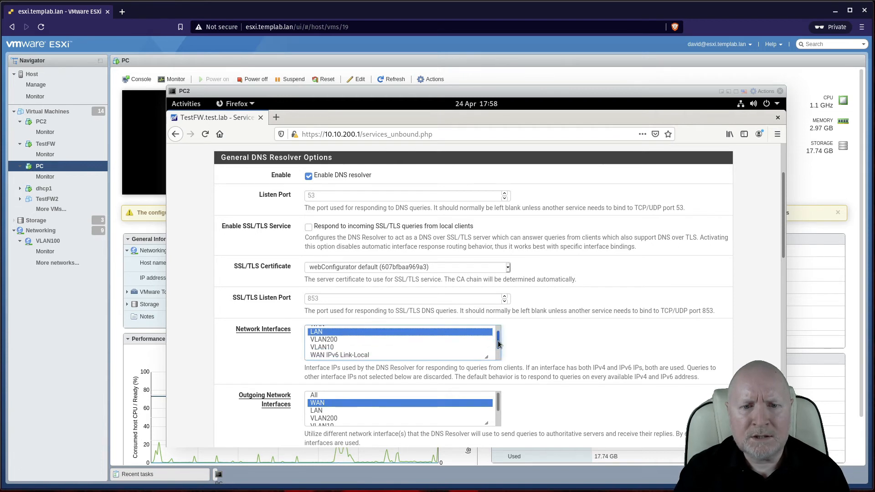
{"action": "left_click", "coordinate": [345, 332], "text": "ctrl"}
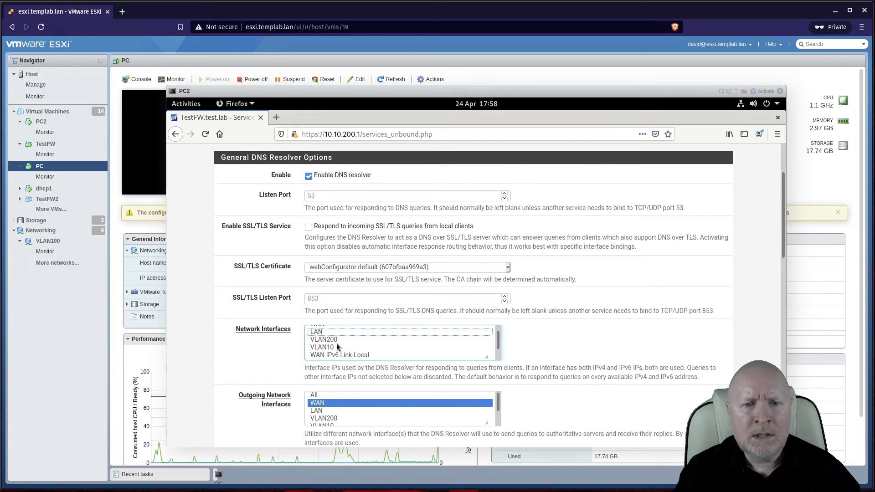
{"action": "left_click", "coordinate": [338, 345], "text": "ctrl"}
{"action": "left_click", "coordinate": [338, 340], "text": "ctrl"}
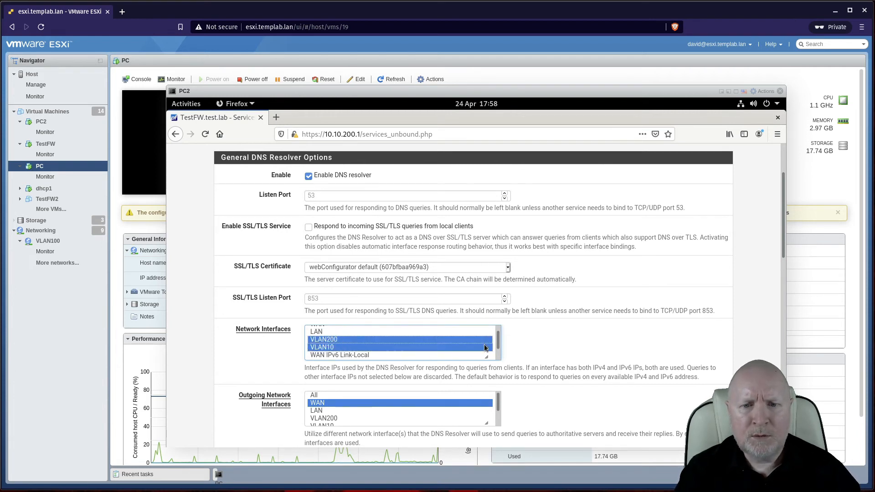
{"action": "left_click_drag", "start_coordinate": [498, 349], "coordinate": [498, 360]}
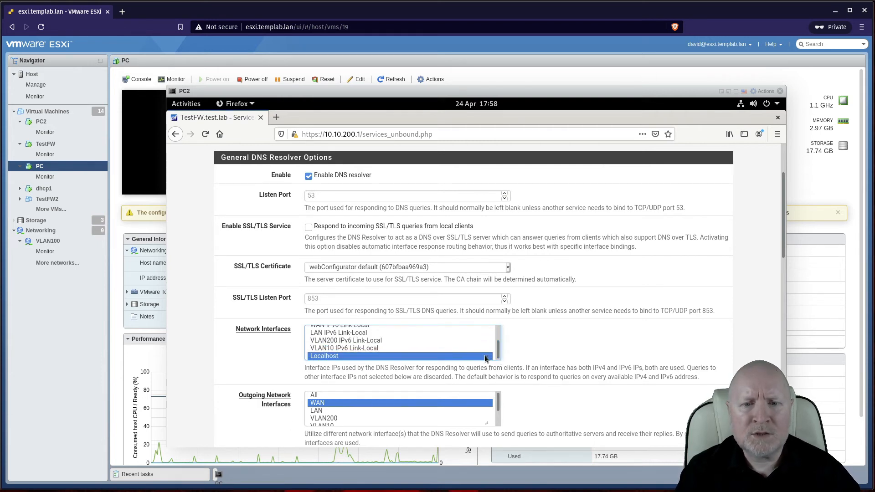
Step: Save the DNS Resolver settings and apply the VLAN10 interface addition
{"action": "scroll", "coordinate": [465, 349], "scroll_direction": "up", "scroll_amount": 5}
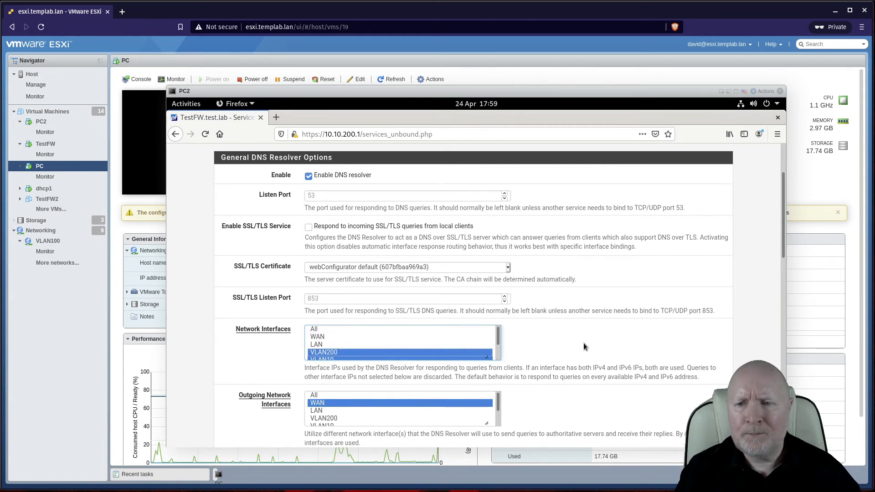
{"action": "scroll", "coordinate": [584, 343], "scroll_direction": "down", "scroll_amount": 3}
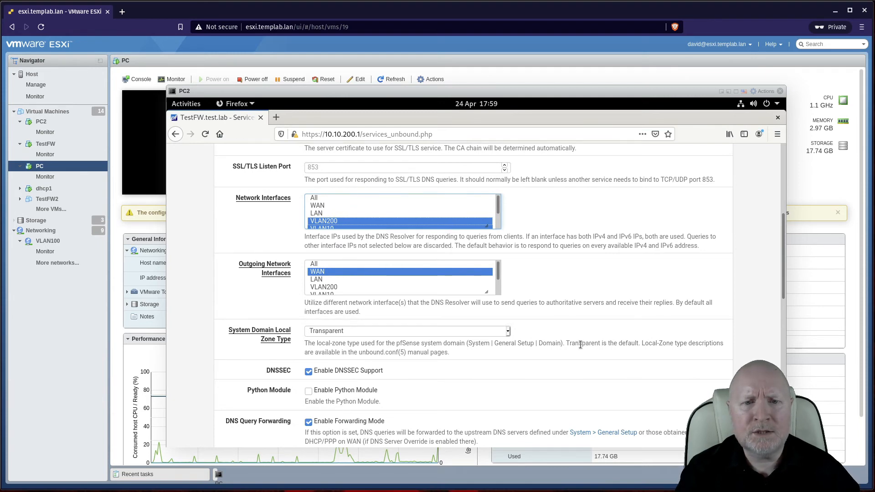
{"action": "scroll", "coordinate": [580, 345], "scroll_direction": "down", "scroll_amount": 2}
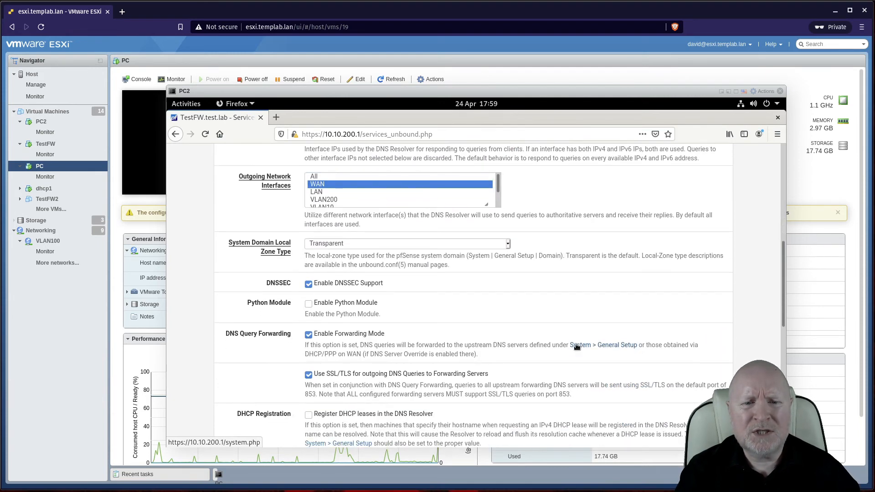
{"action": "scroll", "coordinate": [576, 346], "scroll_direction": "down", "scroll_amount": 1}
{"action": "scroll", "coordinate": [573, 343], "scroll_direction": "down", "scroll_amount": 4}
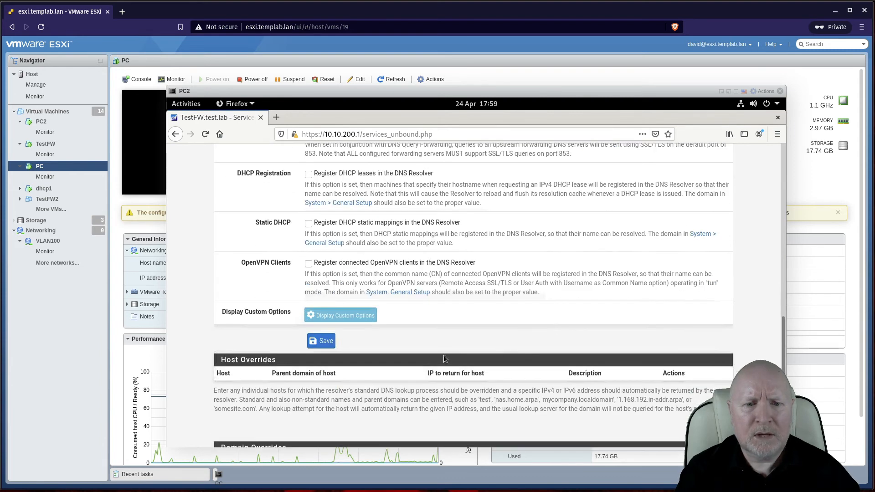
{"action": "left_click", "coordinate": [326, 342]}
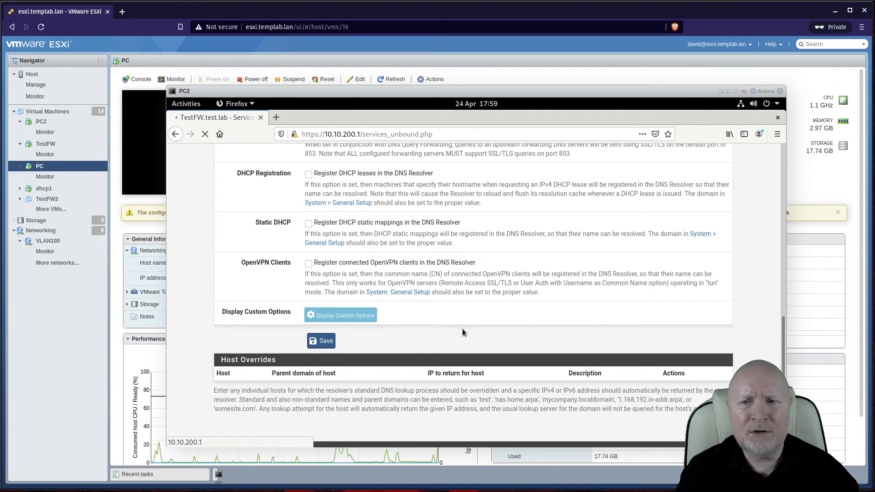
{"action": "scroll", "coordinate": [462, 329], "scroll_direction": "up", "scroll_amount": 4}
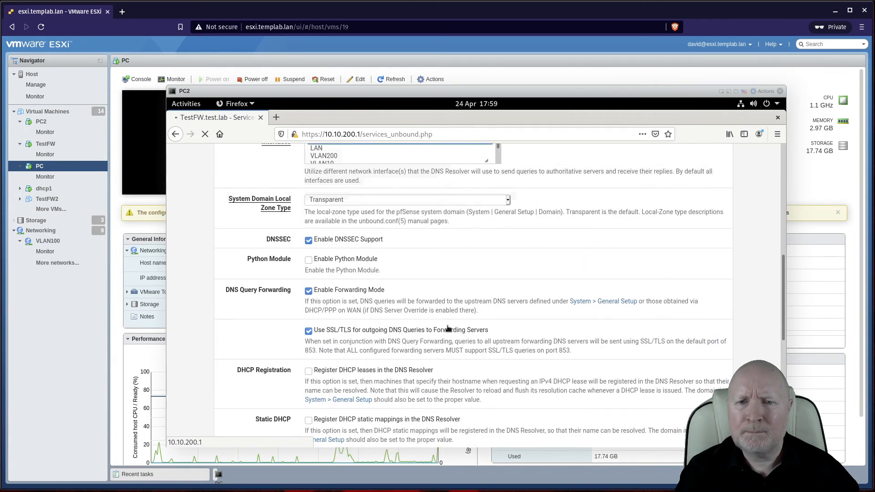
{"action": "scroll", "coordinate": [448, 328], "scroll_direction": "up", "scroll_amount": 3}
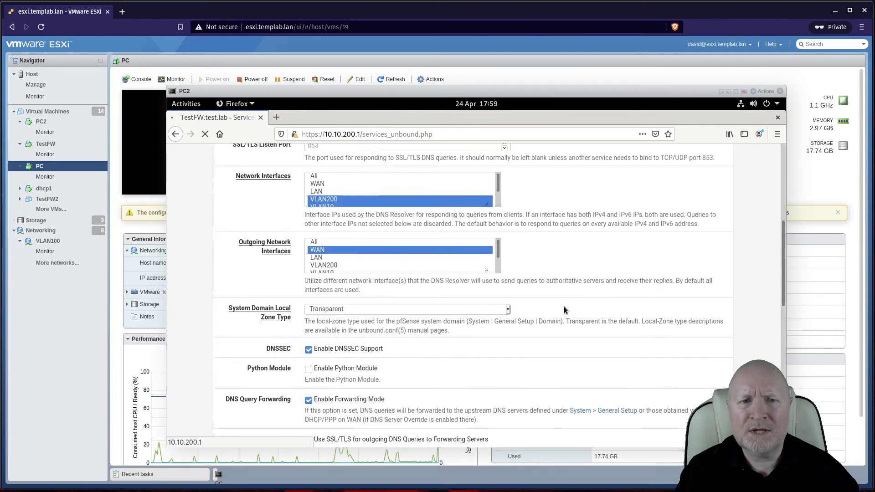
{"action": "scroll", "coordinate": [563, 306], "scroll_direction": "up", "scroll_amount": 6}
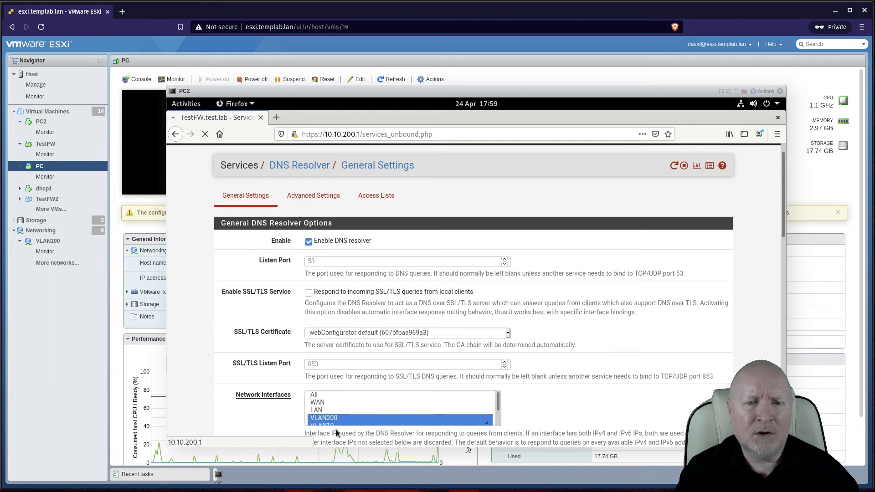
{"action": "left_click", "coordinate": [356, 424], "text": "ctrl"}
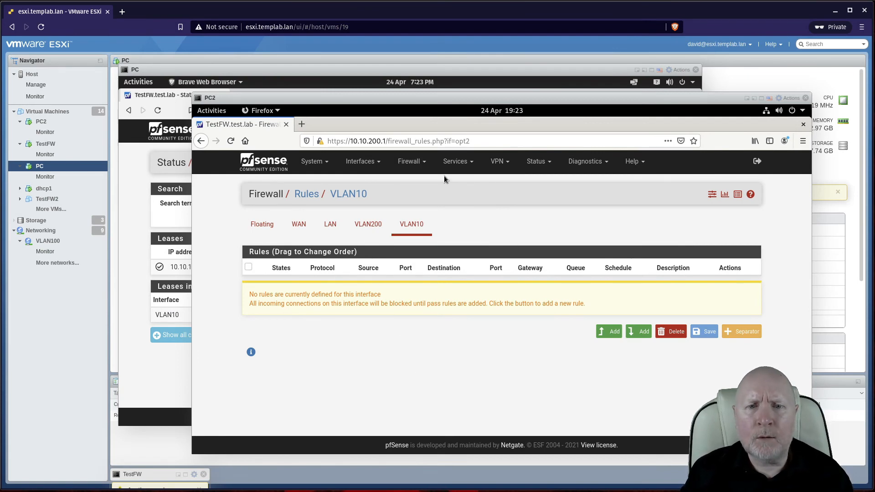
Step: Confirm the VLAN10 firewall rules list is empty, then view the LAN rules
{"action": "left_click", "coordinate": [421, 165]}
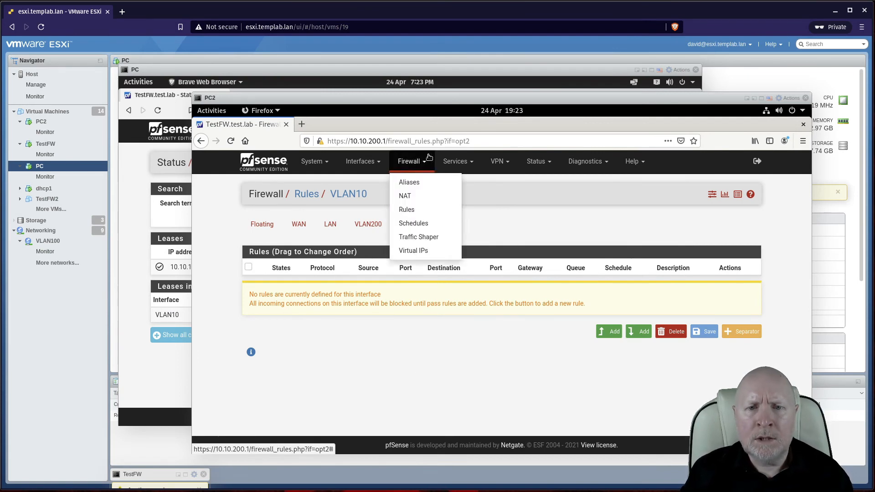
{"action": "left_click", "coordinate": [422, 209]}
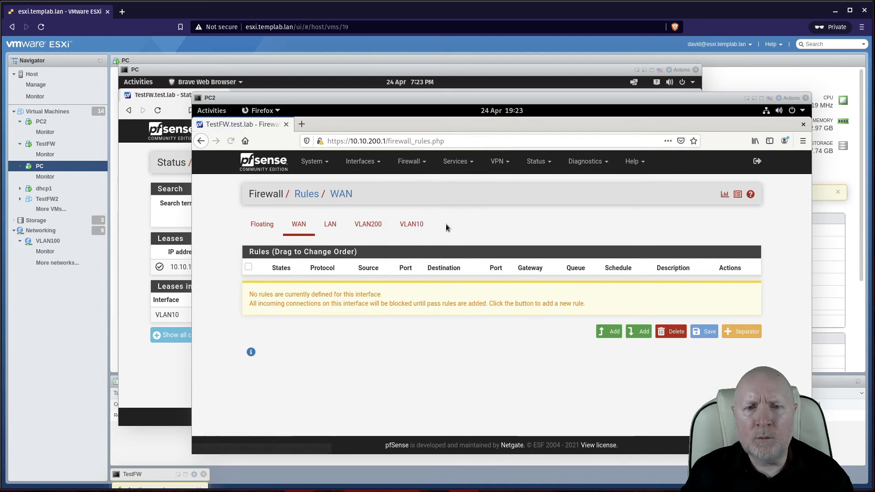
{"action": "left_click", "coordinate": [418, 225]}
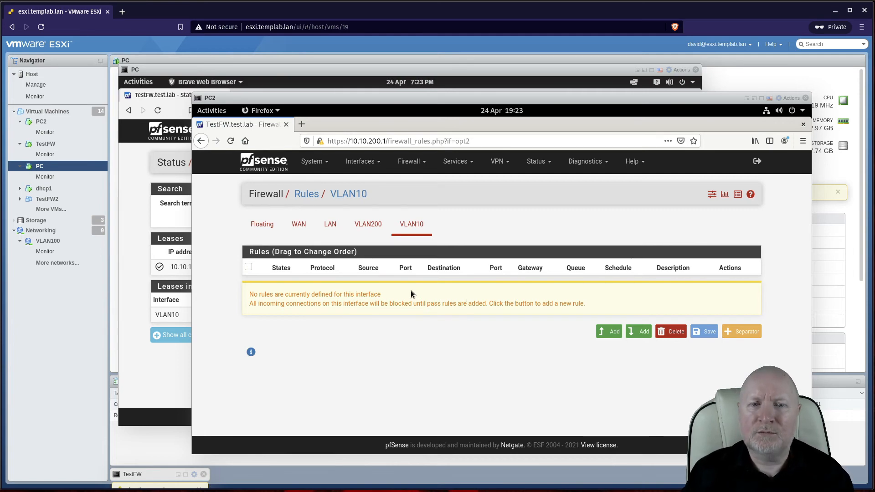
{"action": "left_click", "coordinate": [332, 227]}
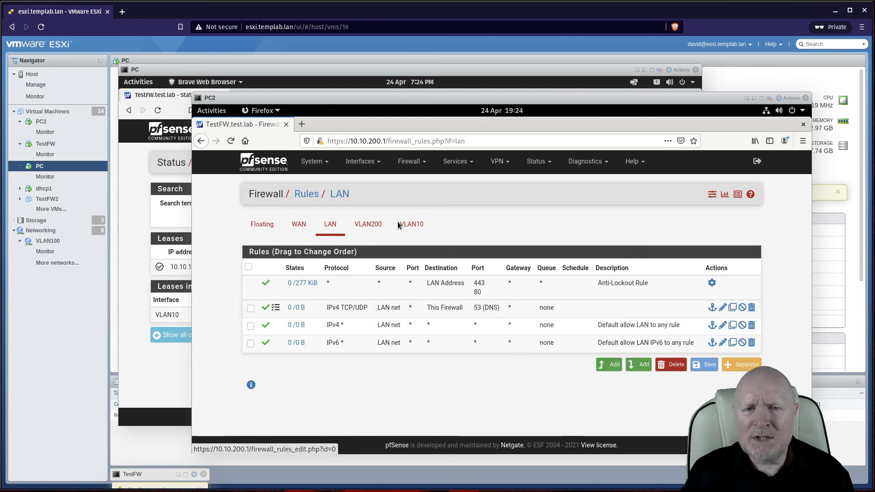
Step: Copy the LAN DNS rule to VLAN10 with source VLAN10 net, then save and apply
{"action": "left_click", "coordinate": [733, 309]}
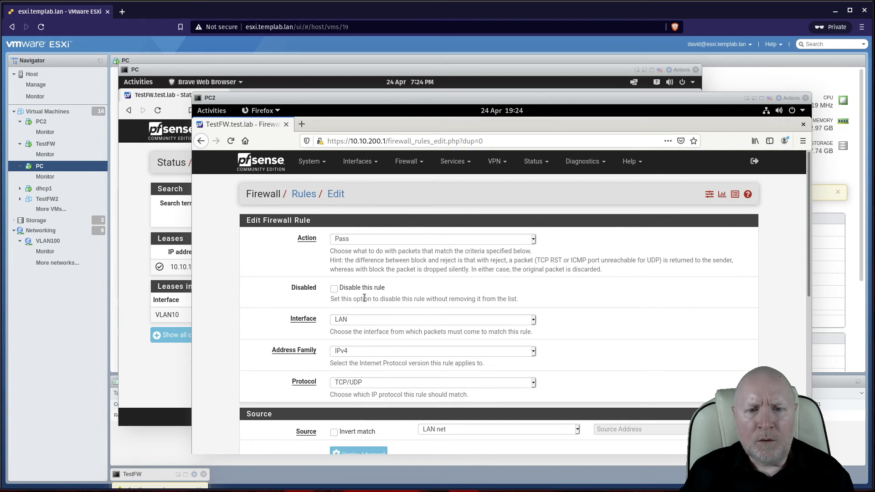
{"action": "scroll", "coordinate": [418, 335], "scroll_direction": "down", "scroll_amount": 2}
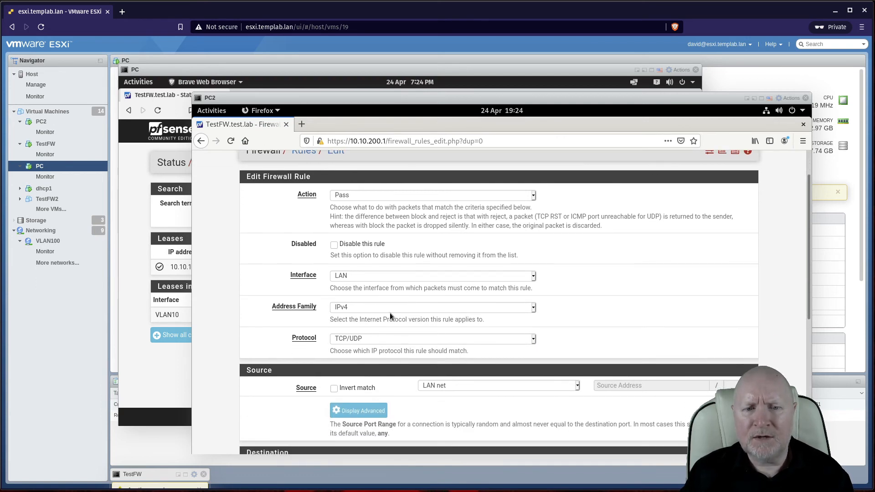
{"action": "left_click", "coordinate": [373, 280]}
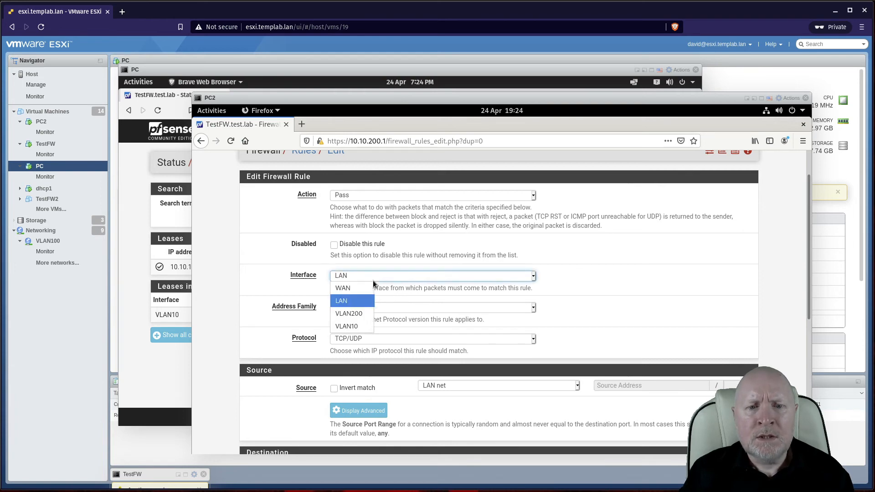
{"action": "left_click", "coordinate": [362, 327]}
{"action": "left_click", "coordinate": [462, 383]}
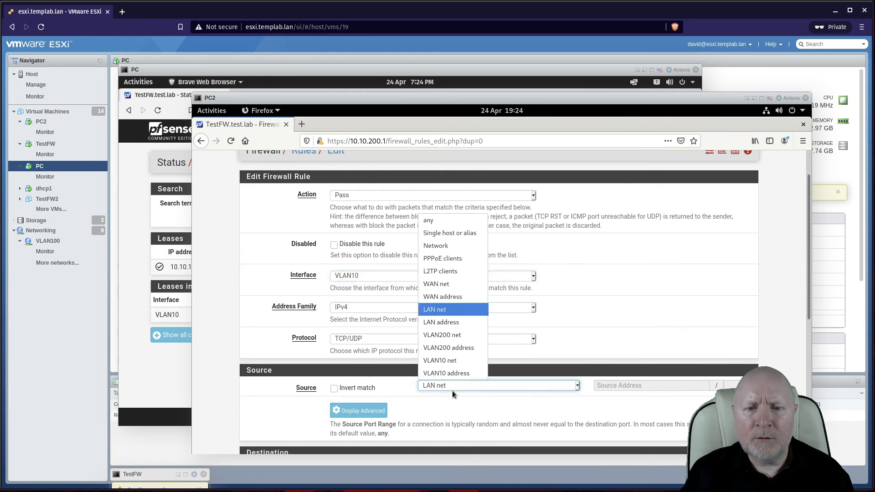
{"action": "left_click", "coordinate": [449, 361]}
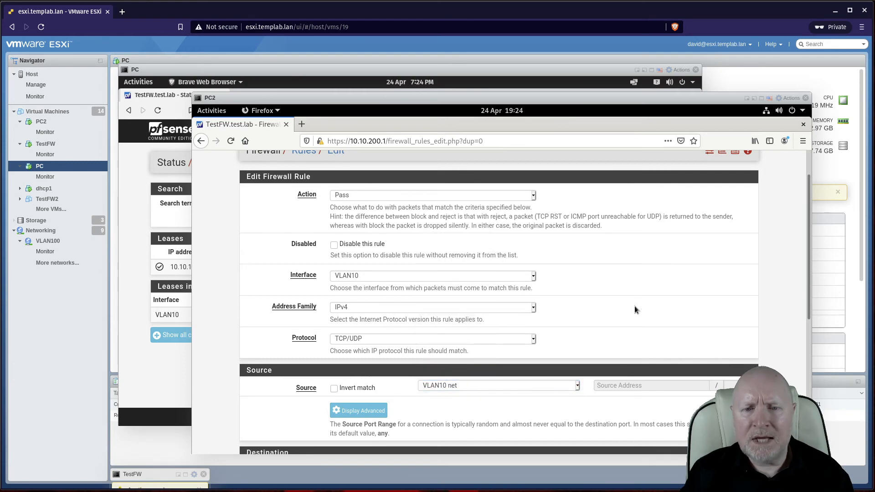
{"action": "scroll", "coordinate": [634, 306], "scroll_direction": "down", "scroll_amount": 5}
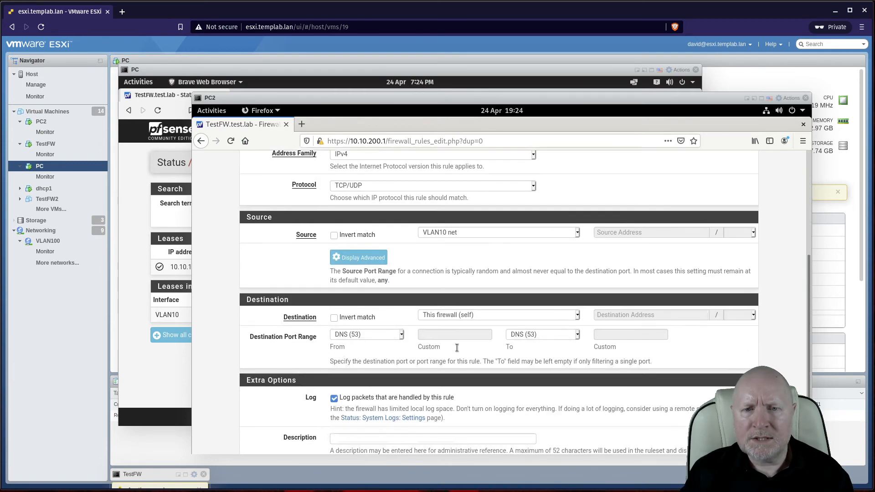
{"action": "scroll", "coordinate": [456, 273], "scroll_direction": "down", "scroll_amount": 3}
{"action": "left_click", "coordinate": [346, 406]}
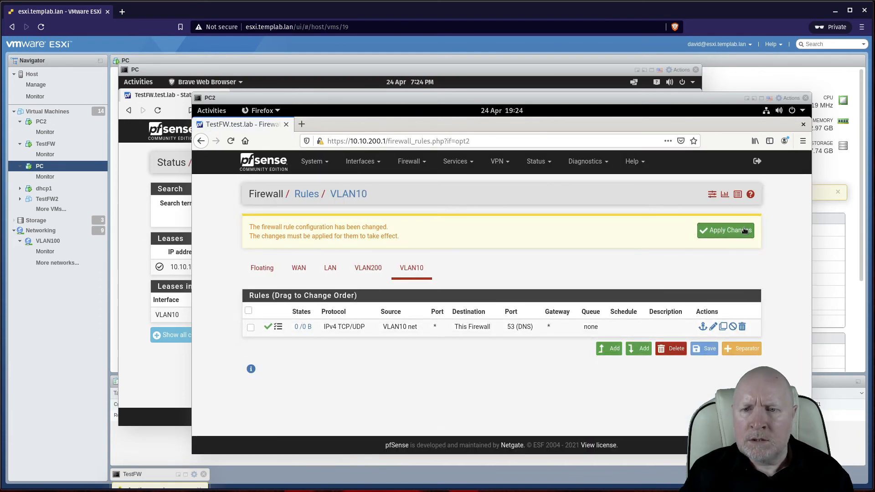
{"action": "left_click", "coordinate": [725, 231]}
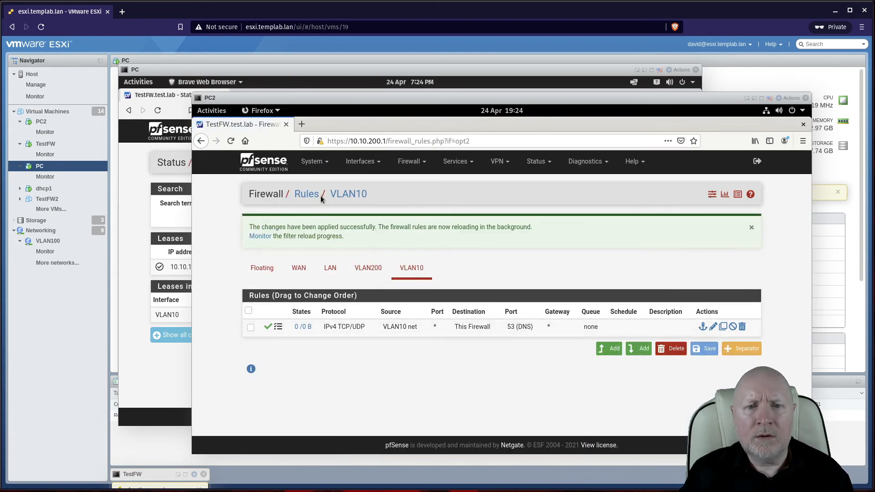
{"action": "left_click", "coordinate": [326, 271]}
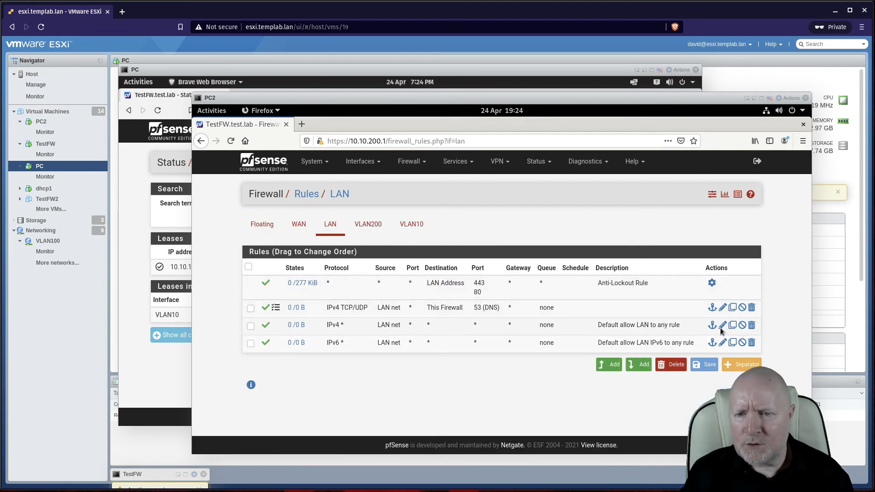
Step: Copy the Default allow LAN to any rule to VLAN10 with source VLAN10 net, save, apply
{"action": "left_click", "coordinate": [732, 326]}
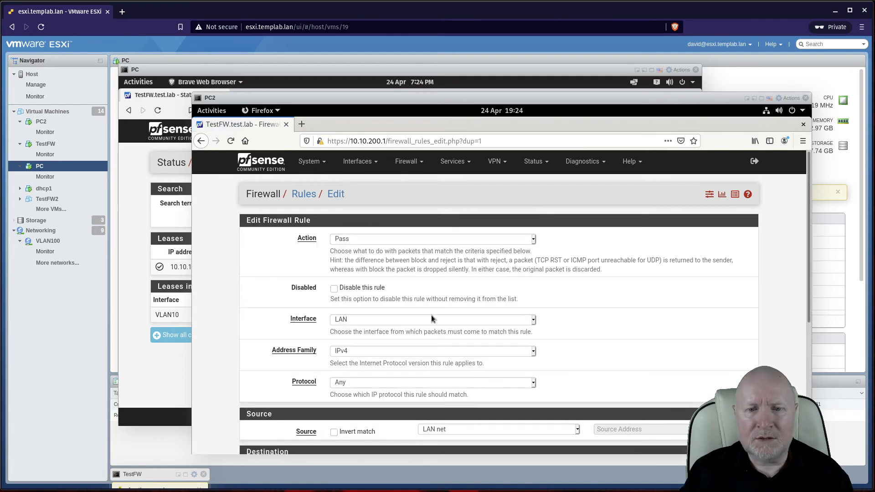
{"action": "left_click", "coordinate": [431, 318]}
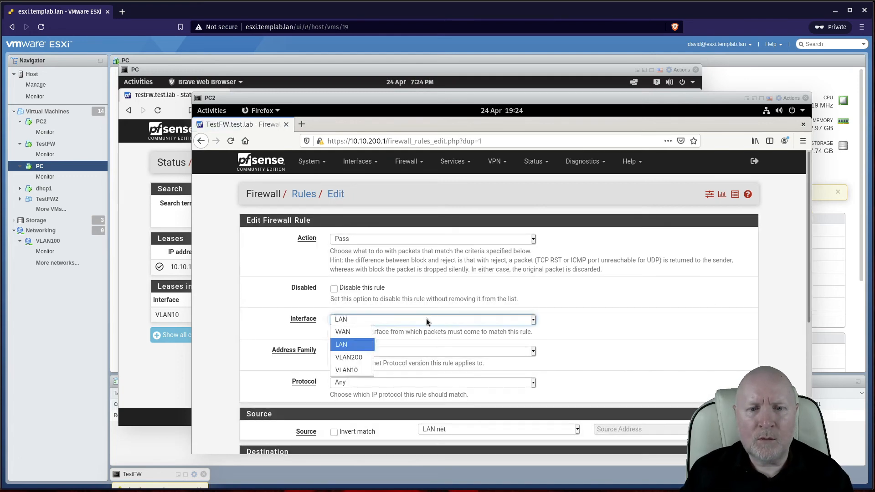
{"action": "left_click", "coordinate": [352, 369]}
{"action": "scroll", "coordinate": [561, 336], "scroll_direction": "down", "scroll_amount": 3}
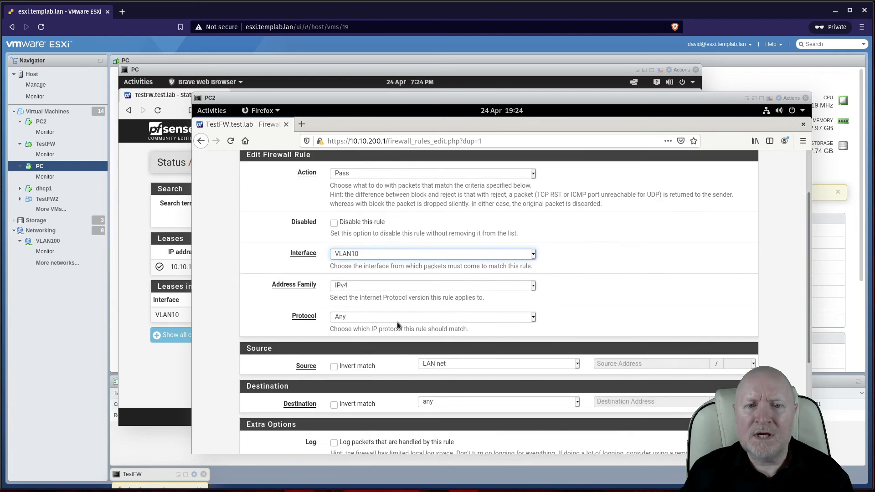
{"action": "left_click", "coordinate": [442, 361]}
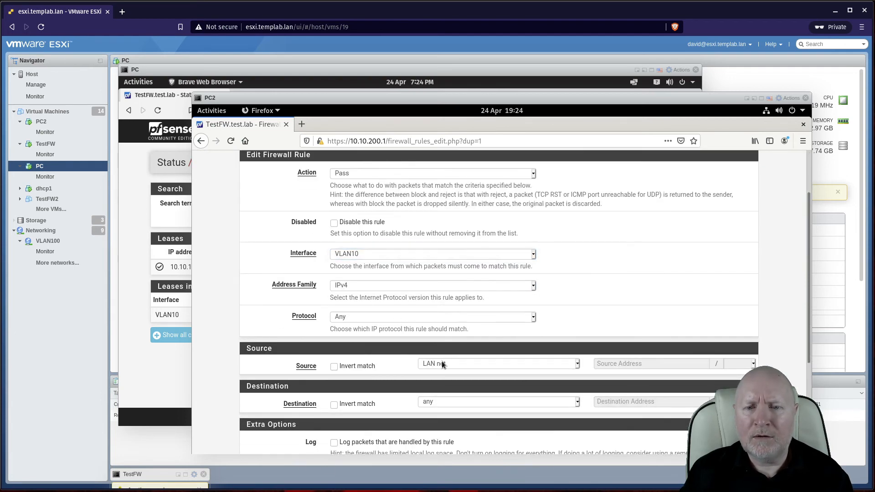
{"action": "left_click", "coordinate": [441, 361]}
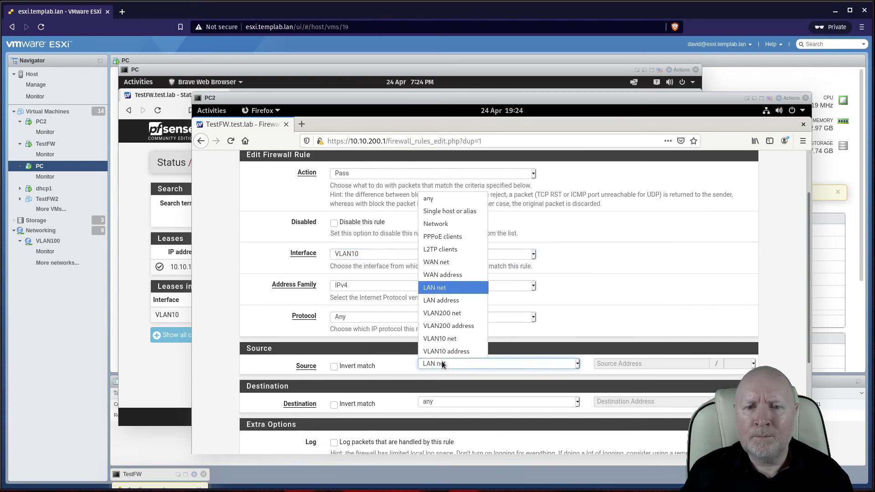
{"action": "left_click", "coordinate": [444, 338]}
{"action": "scroll", "coordinate": [610, 364], "scroll_direction": "down", "scroll_amount": 5}
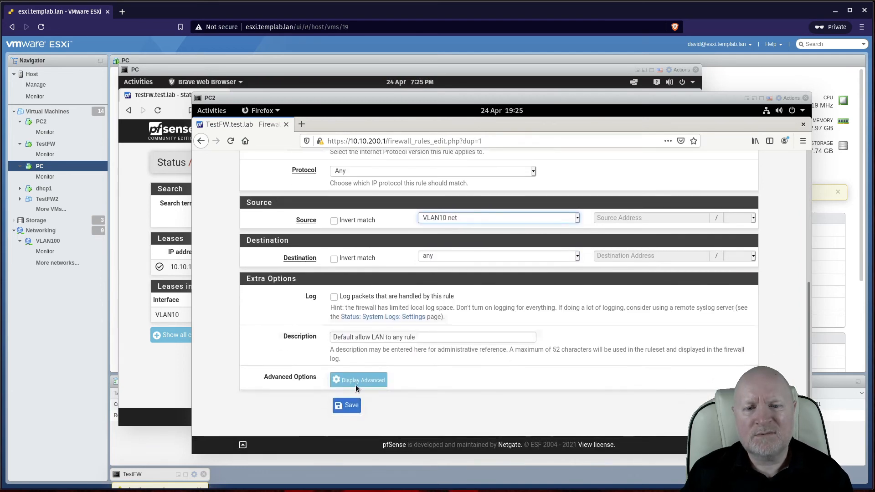
{"action": "left_click", "coordinate": [351, 405]}
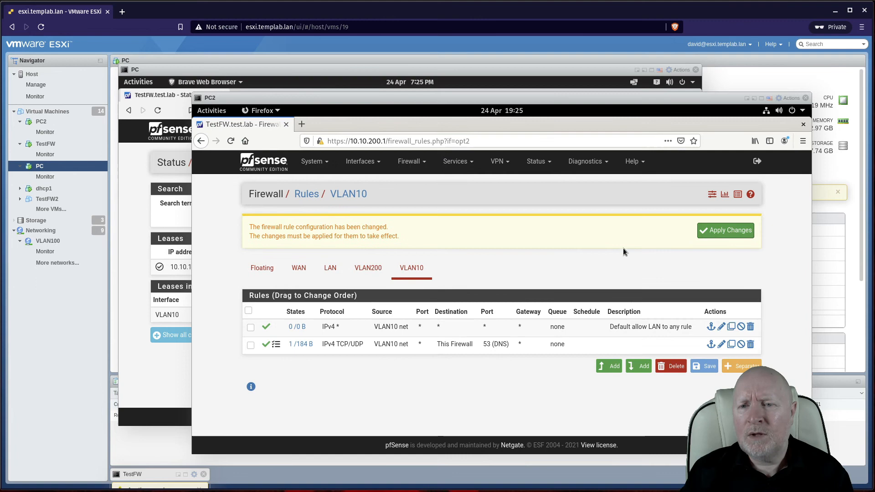
{"action": "left_click", "coordinate": [725, 230]}
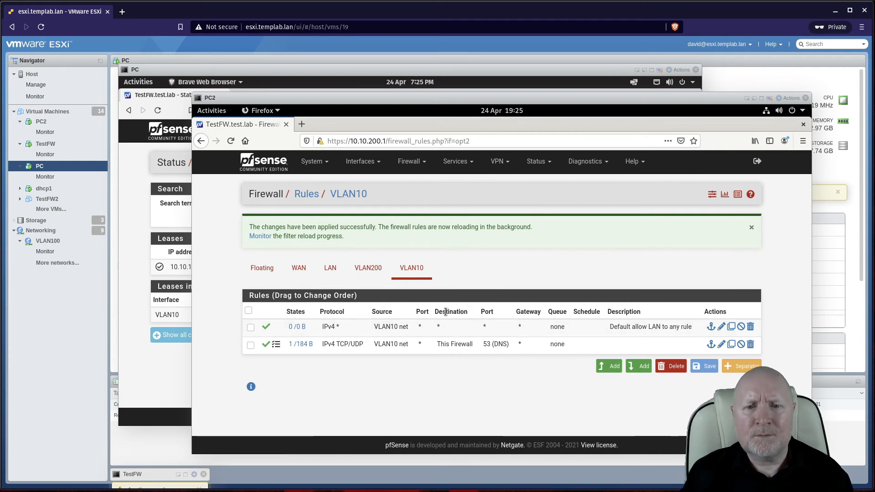
{"action": "left_click", "coordinate": [169, 384]}
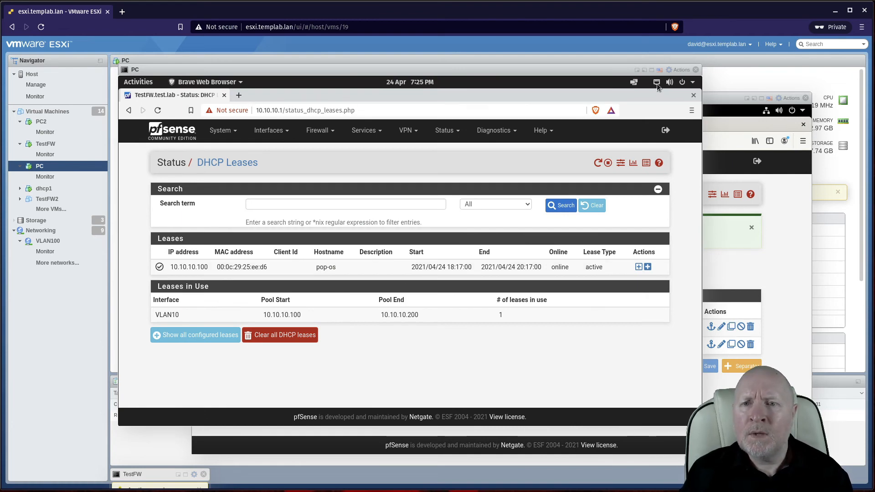
Step: Load the pfSense start page at 10.10.10.1 in the PC's browser
{"action": "left_click", "coordinate": [308, 110]}
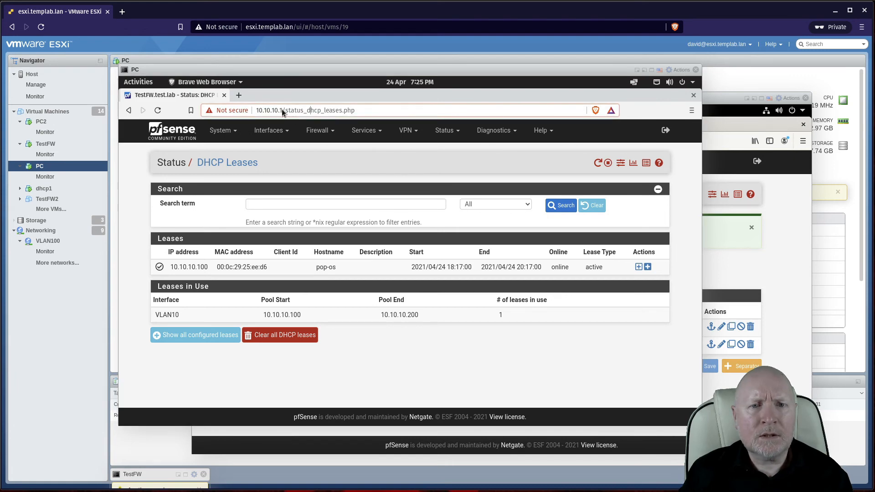
{"action": "left_click", "coordinate": [282, 110]}
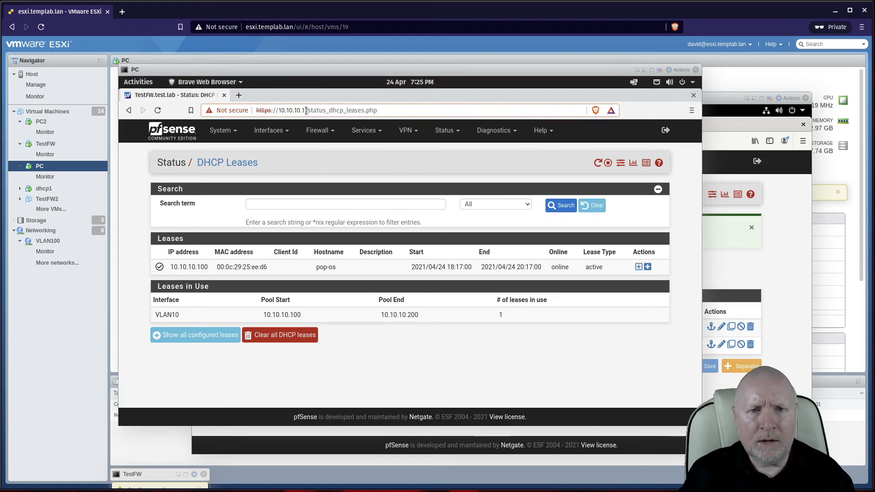
{"action": "left_click_drag", "start_coordinate": [305, 111], "coordinate": [378, 111]}
{"action": "key", "text": "BackSpace"}
{"action": "key", "text": "BackSpace"}
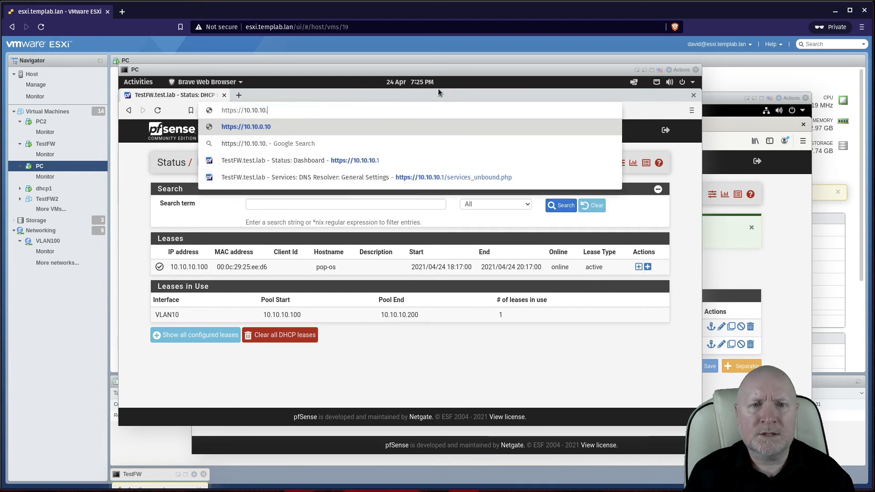
{"action": "type", "text": "1"}
{"action": "key", "text": "Return"}
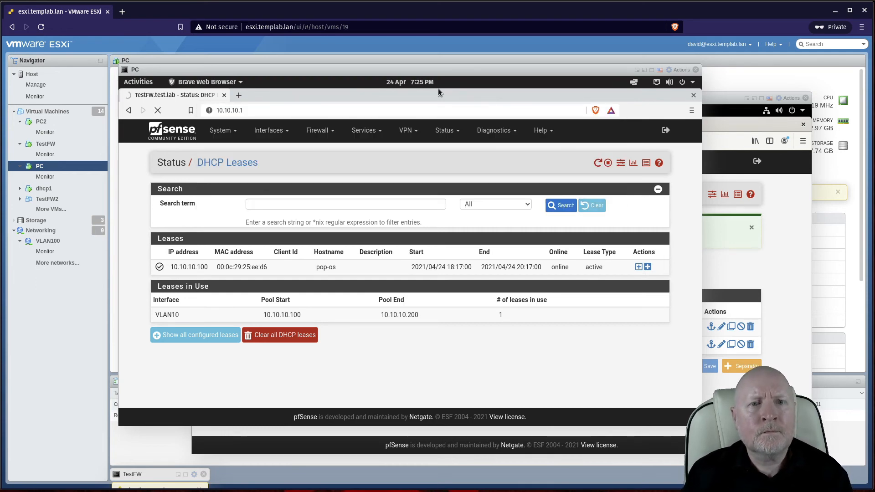
Step: Check the wired network settings, then sign in to pfSense as admin with the account password
{"action": "left_click", "coordinate": [657, 83]}
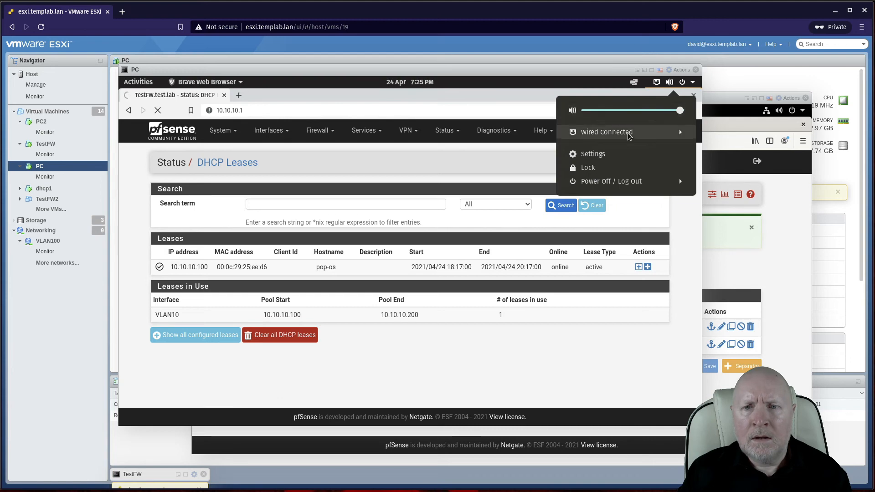
{"action": "left_click", "coordinate": [627, 134]}
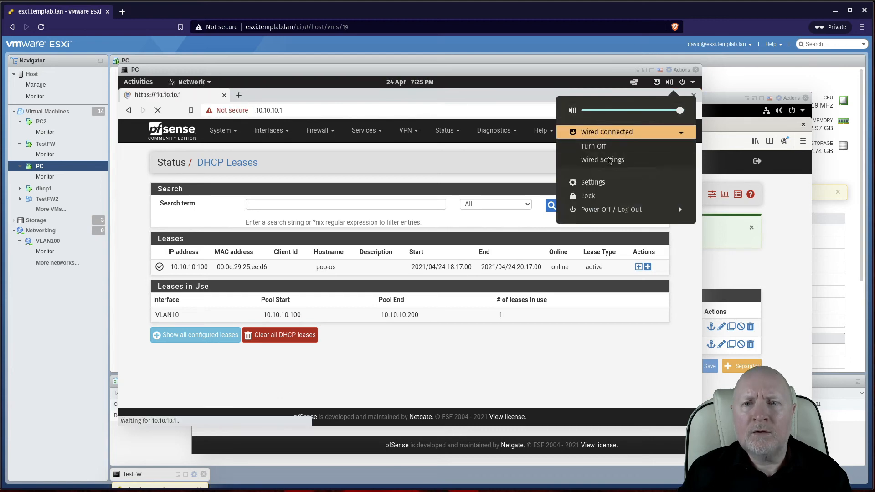
{"action": "left_click", "coordinate": [608, 160]}
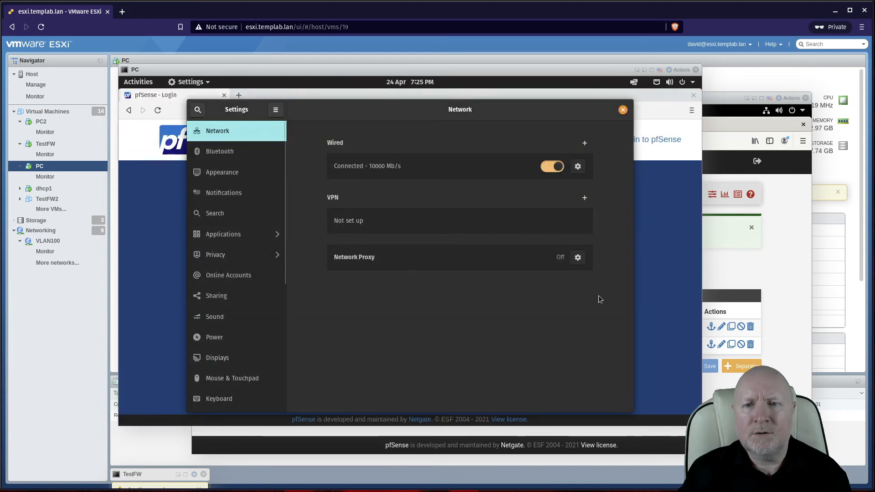
{"action": "left_click", "coordinate": [658, 297]}
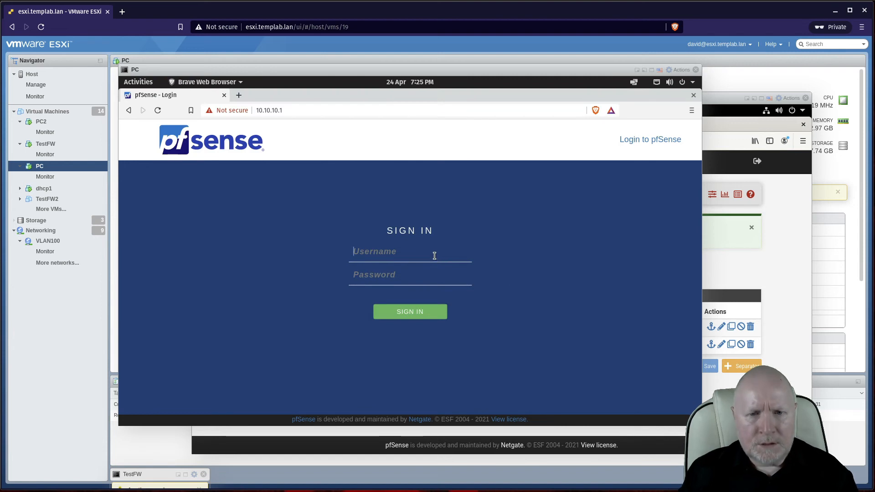
{"action": "type", "text": "admin"}
{"action": "key", "text": "Tab"}
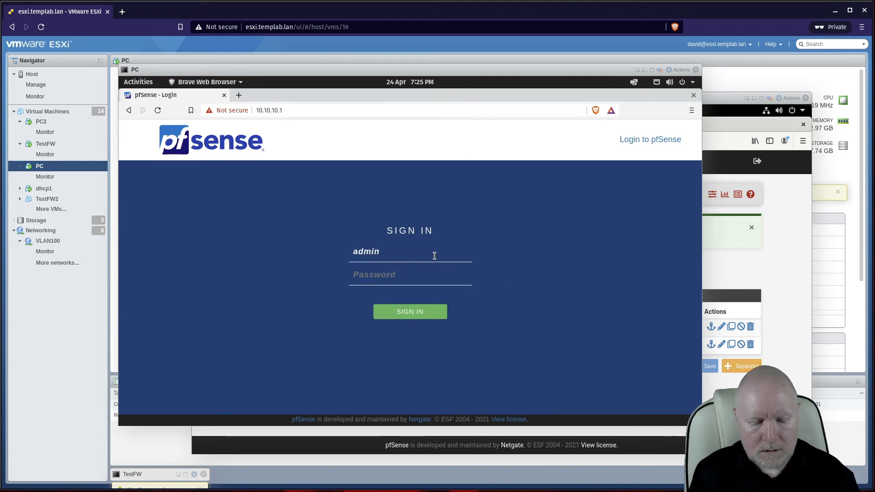
{"action": "type", "text": "pf•••••••"}
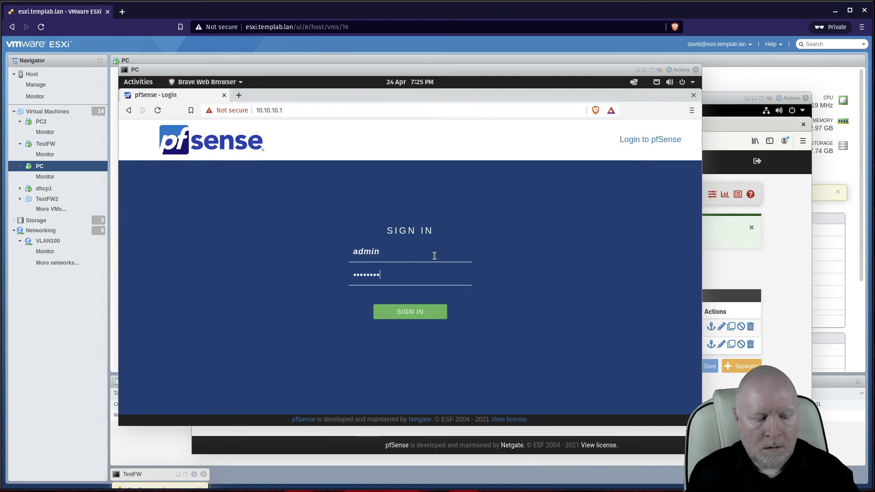
{"action": "key", "text": "Return"}
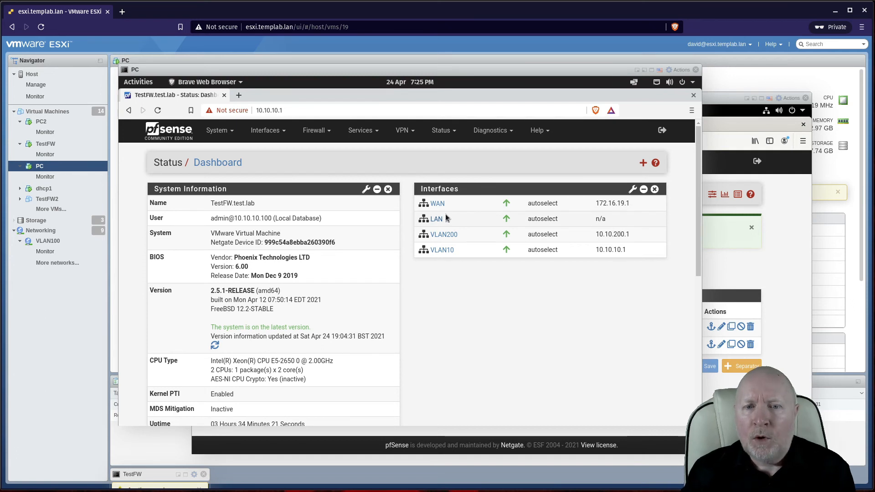
Step: Open the Interfaces menu from the pfSense dashboard's top navigation bar
{"action": "mouse_move", "coordinate": [444, 214]}
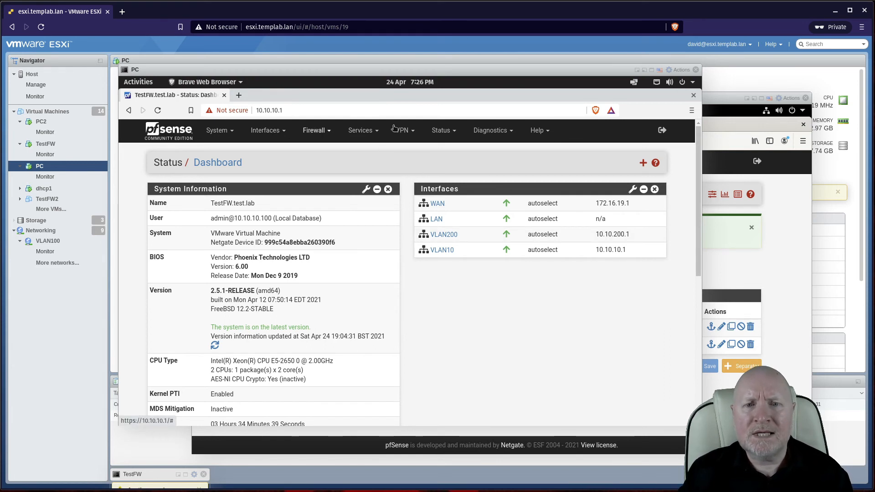
{"action": "left_click", "coordinate": [279, 133]}
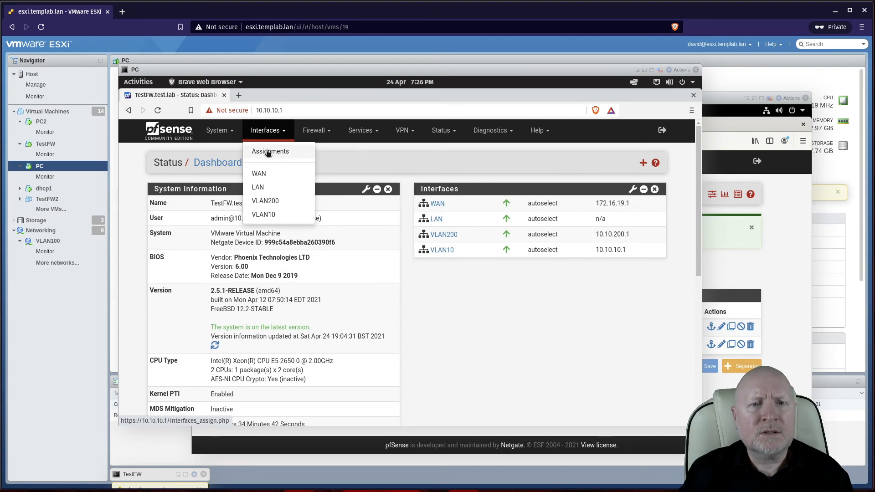
Step: Create a new VLAN with tag 300 from the Assignments VLANs list and save it
{"action": "left_click", "coordinate": [268, 152]}
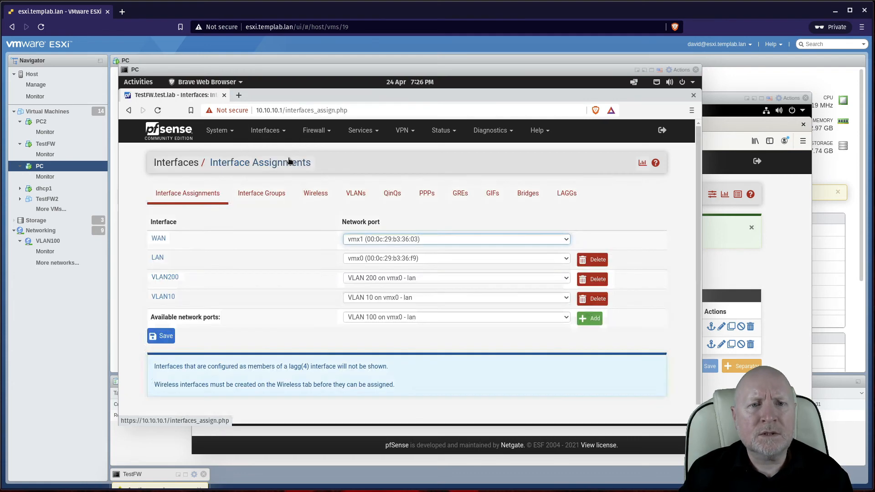
{"action": "left_click", "coordinate": [359, 193]}
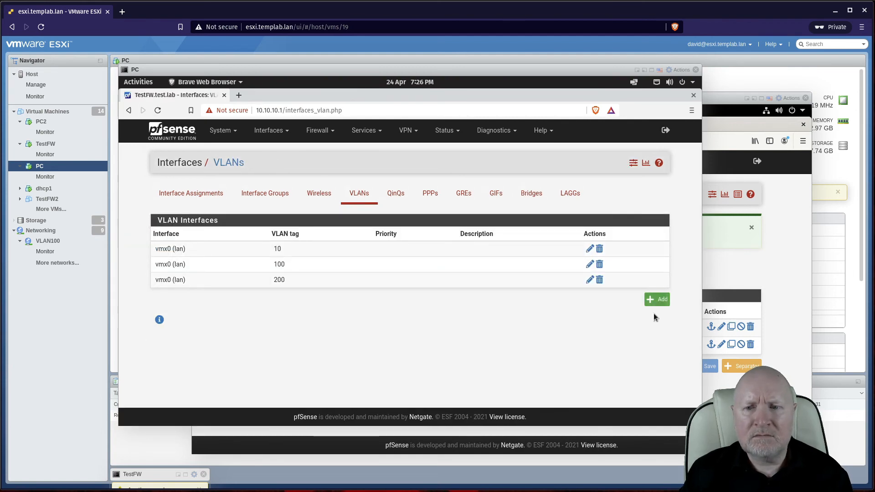
{"action": "left_click", "coordinate": [656, 300]}
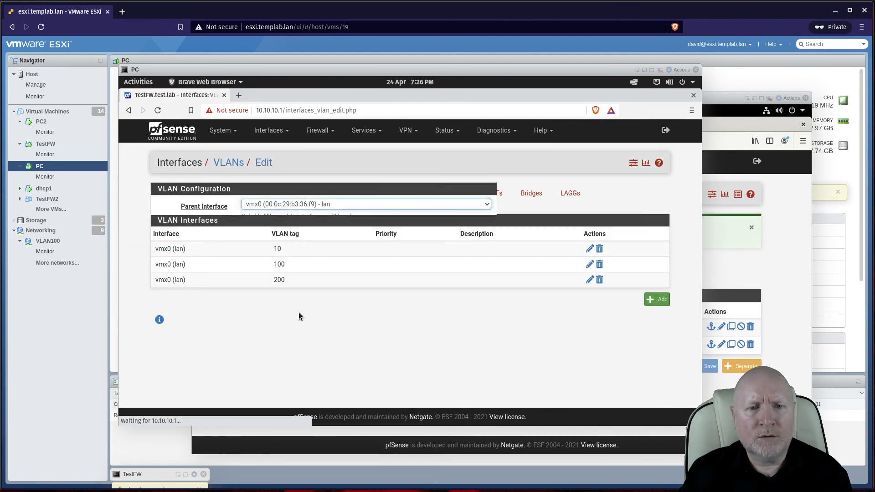
{"action": "left_click", "coordinate": [269, 234]}
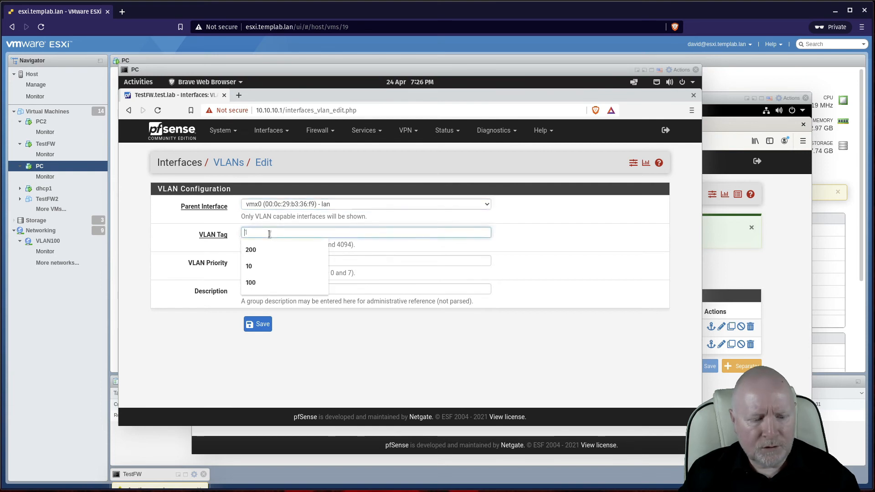
{"action": "type", "text": "300"}
{"action": "left_click", "coordinate": [260, 324]}
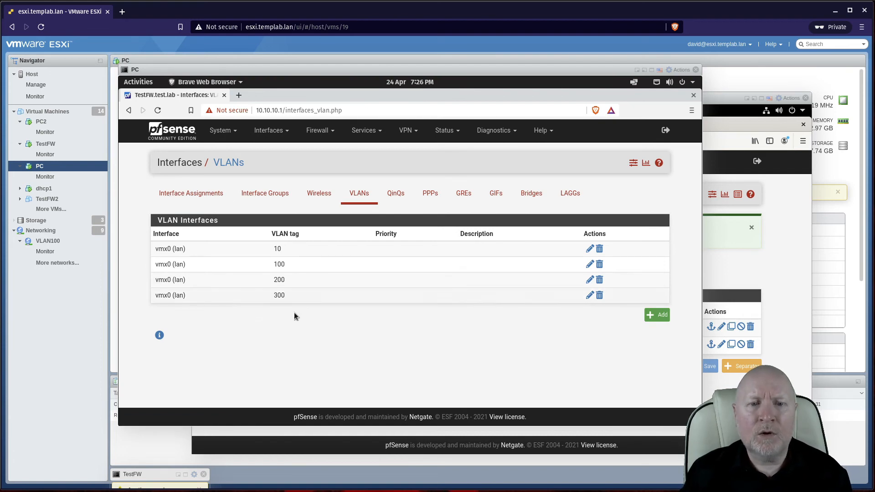
{"action": "left_click", "coordinate": [203, 195]}
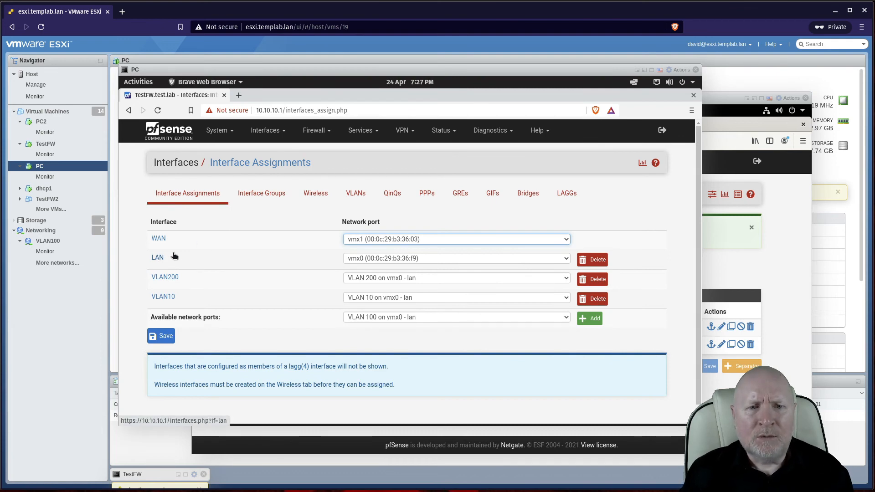
Step: Return to the pfSense dashboard and open the LAN (vmx0) interface settings from its Interfaces widget
{"action": "left_click", "coordinate": [439, 131]}
{"action": "left_click", "coordinate": [434, 176]}
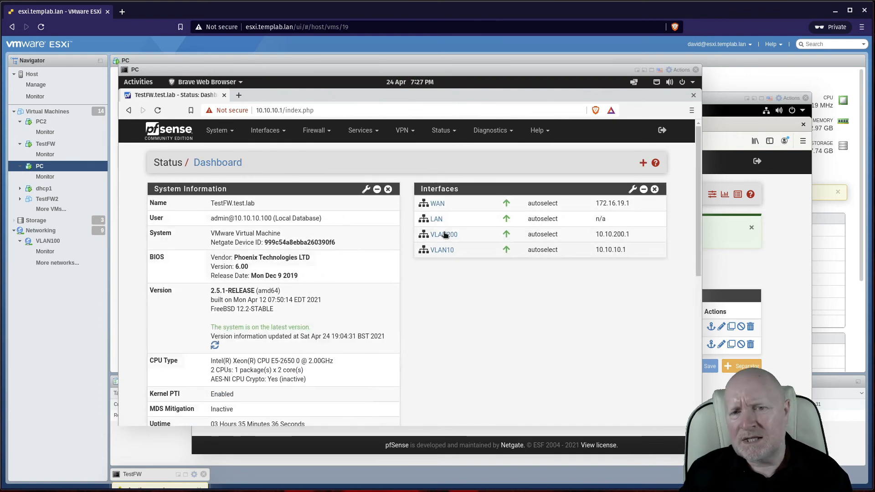
{"action": "left_click", "coordinate": [266, 132]}
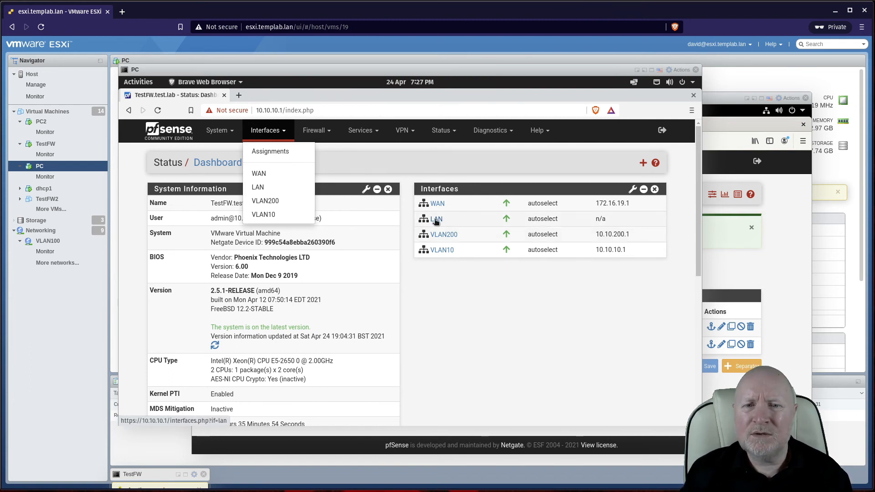
{"action": "mouse_move", "coordinate": [436, 221]}
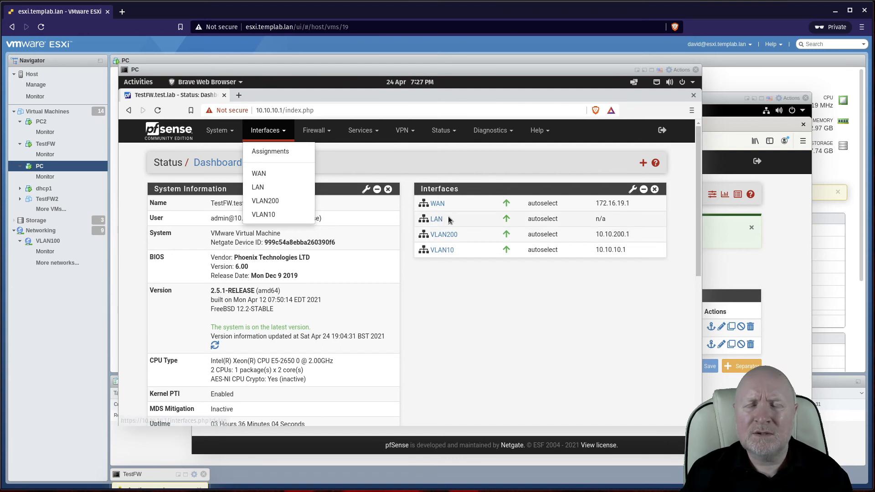
{"action": "left_click", "coordinate": [480, 336]}
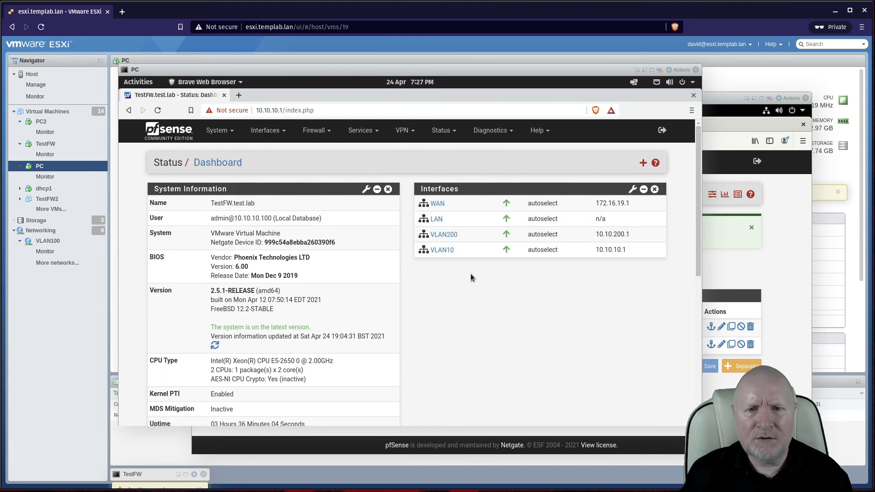
{"action": "left_click", "coordinate": [433, 219]}
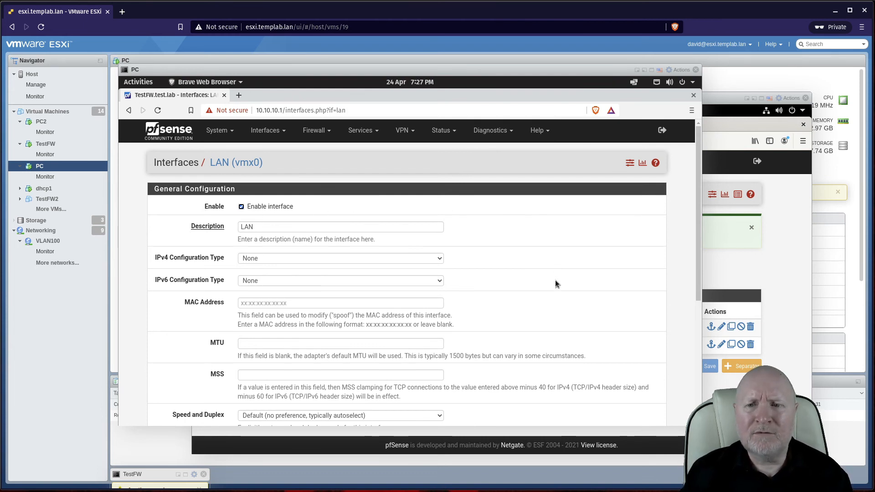
Step: Review the LAN settings and PC2's VLAN10 rules view, then go to Interfaces > Assignments
{"action": "scroll", "coordinate": [555, 283], "scroll_direction": "down", "scroll_amount": 1}
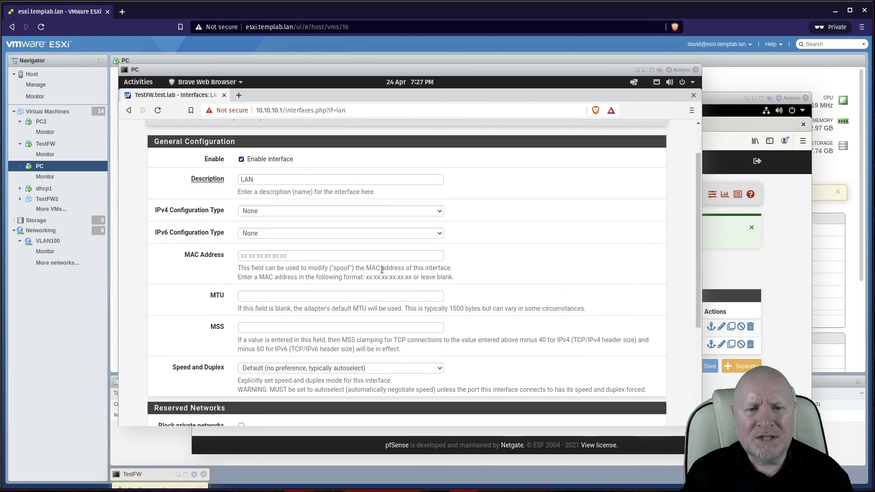
{"action": "scroll", "coordinate": [376, 286], "scroll_direction": "down", "scroll_amount": 1}
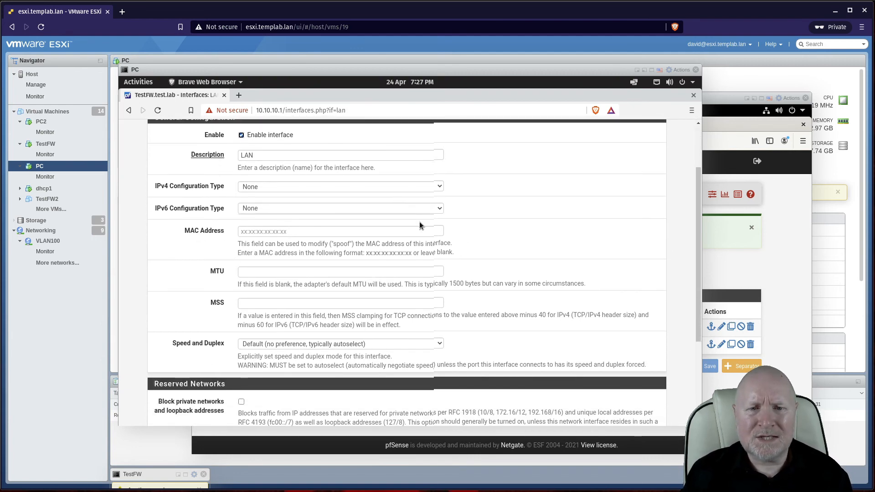
{"action": "scroll", "coordinate": [416, 221], "scroll_direction": "up", "scroll_amount": 3}
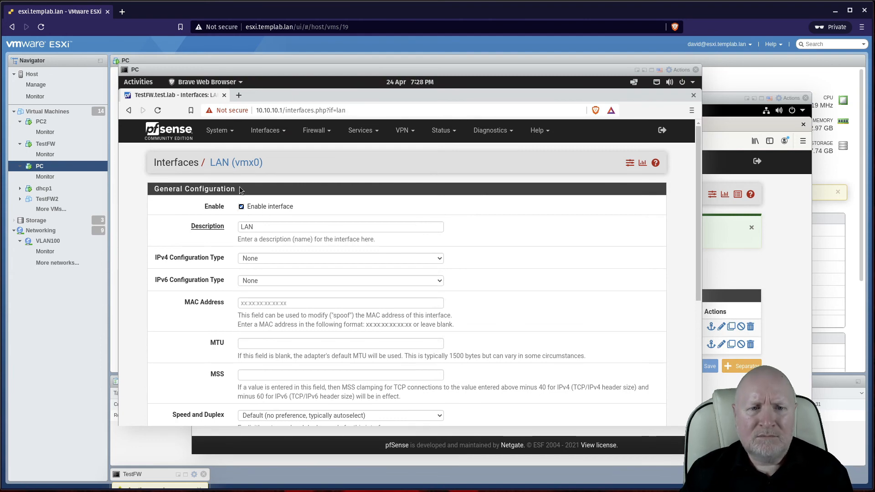
{"action": "scroll", "coordinate": [622, 303], "scroll_direction": "down", "scroll_amount": 1}
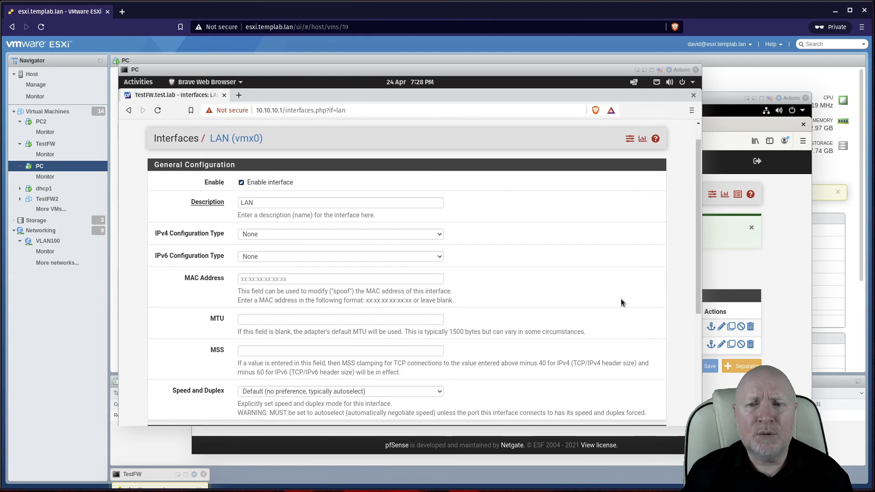
{"action": "scroll", "coordinate": [560, 274], "scroll_direction": "up", "scroll_amount": 1}
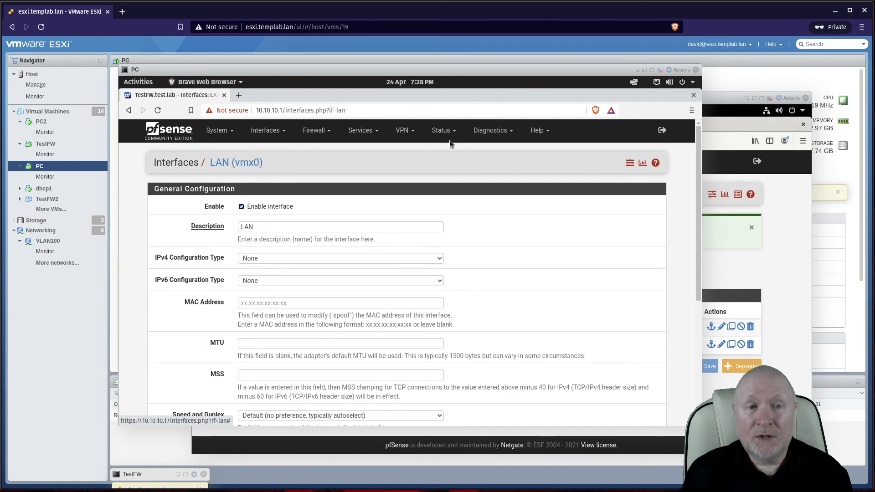
{"action": "left_click", "coordinate": [754, 278]}
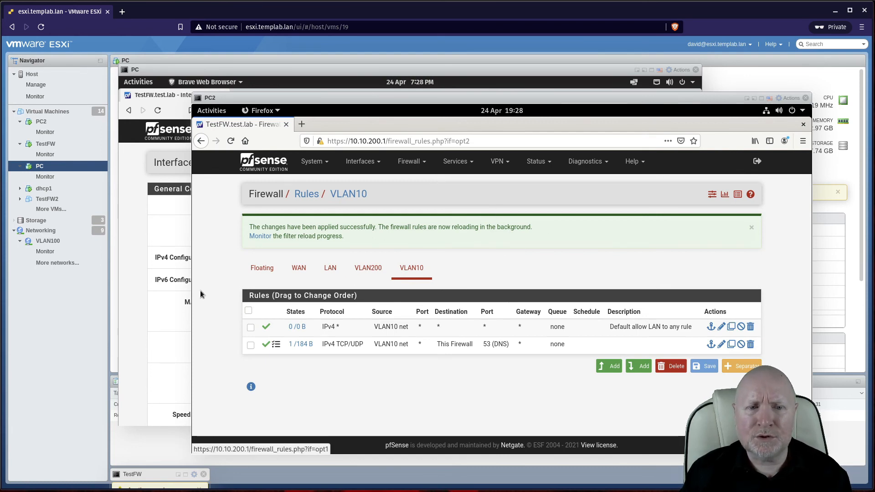
{"action": "left_click", "coordinate": [134, 312]}
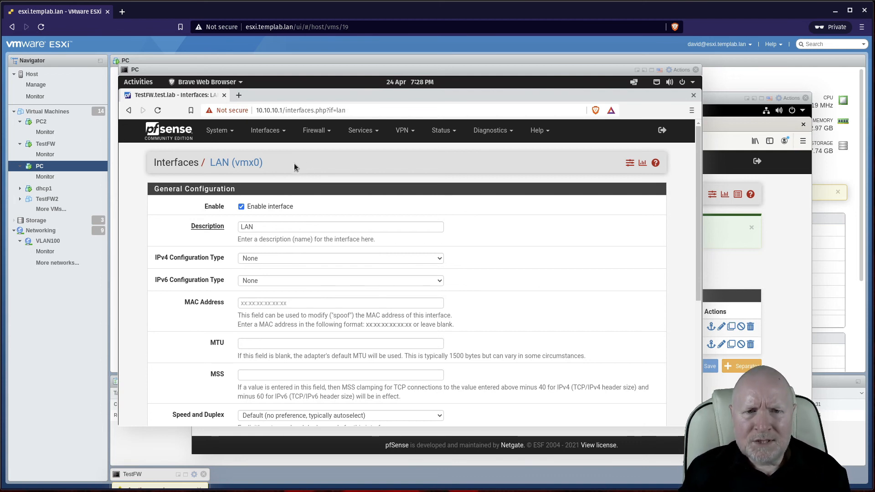
{"action": "left_click", "coordinate": [262, 131]}
{"action": "left_click", "coordinate": [256, 151]}
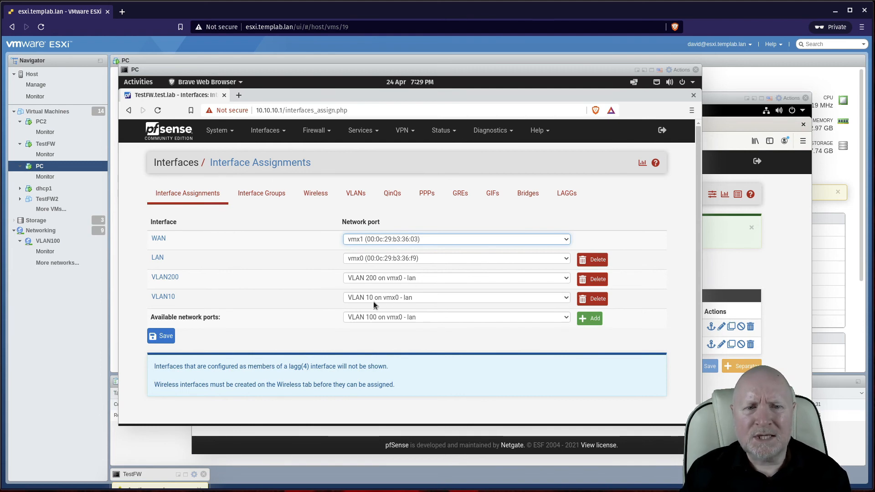
{"action": "left_click", "coordinate": [439, 137]}
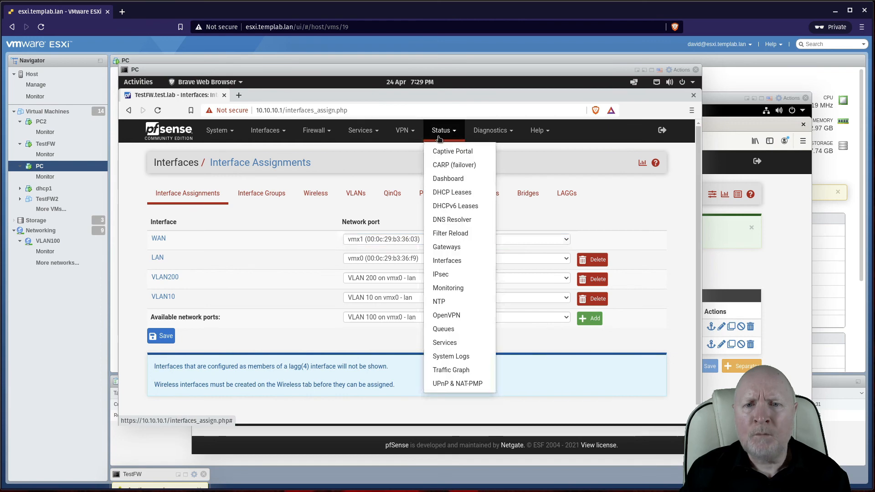
{"action": "left_click", "coordinate": [445, 193]}
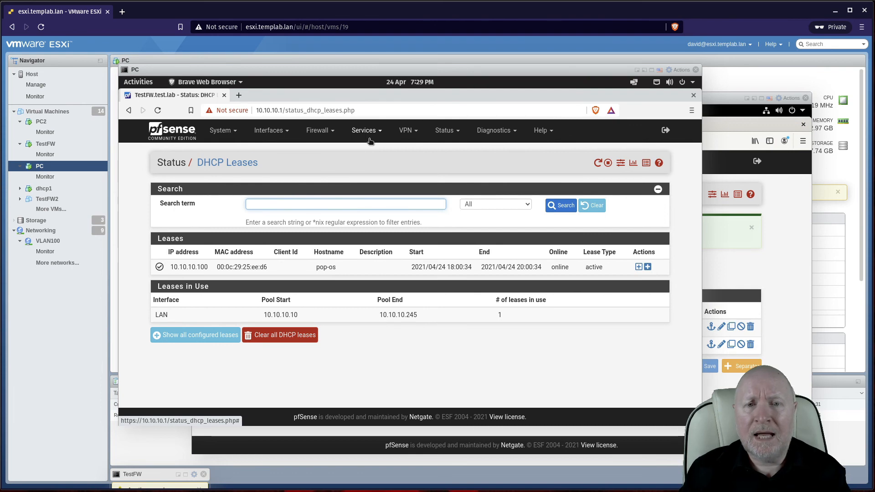
{"action": "left_click", "coordinate": [271, 131]}
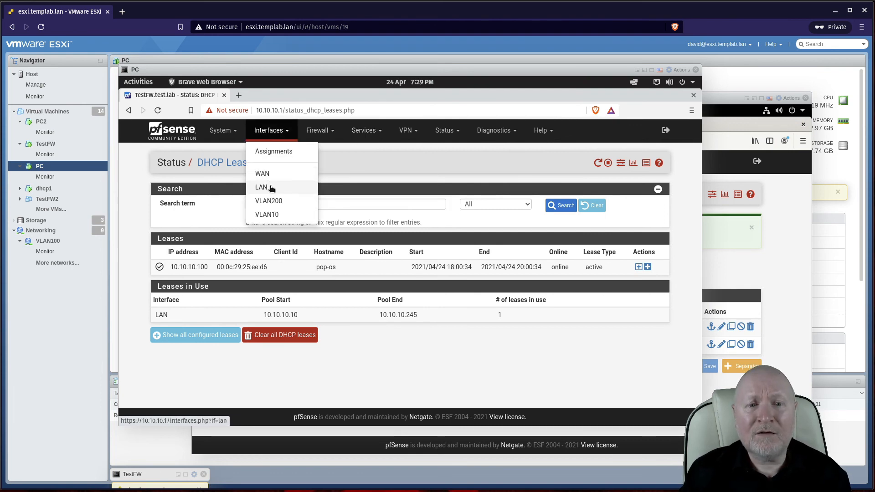
{"action": "left_click", "coordinate": [278, 151]}
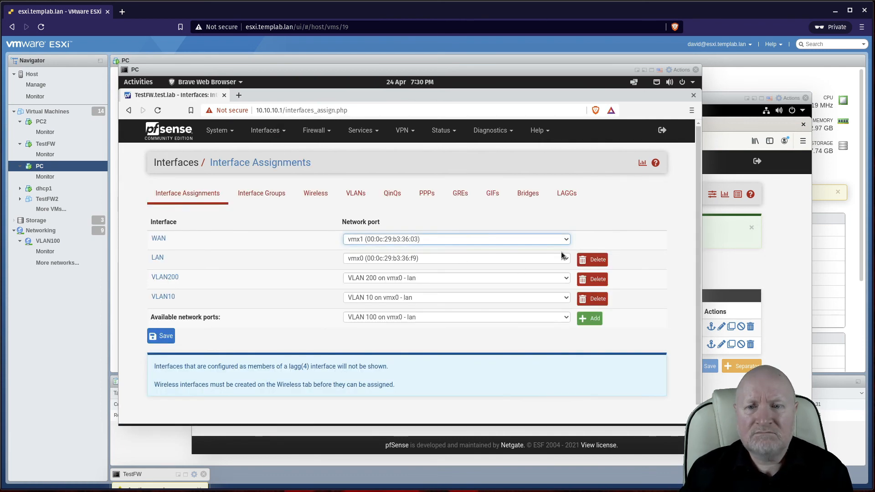
Step: Delete the LAN interface, confirm the deletion, and save the interface assignments
{"action": "left_click", "coordinate": [586, 260]}
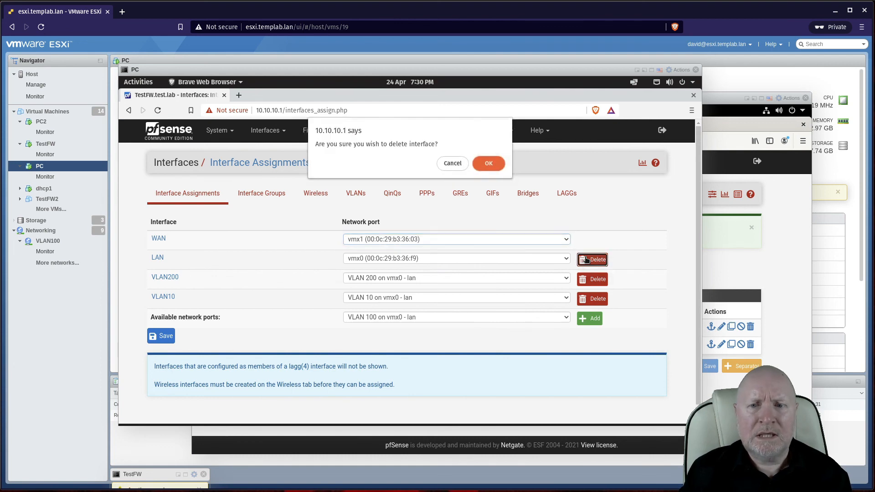
{"action": "left_click", "coordinate": [488, 164]}
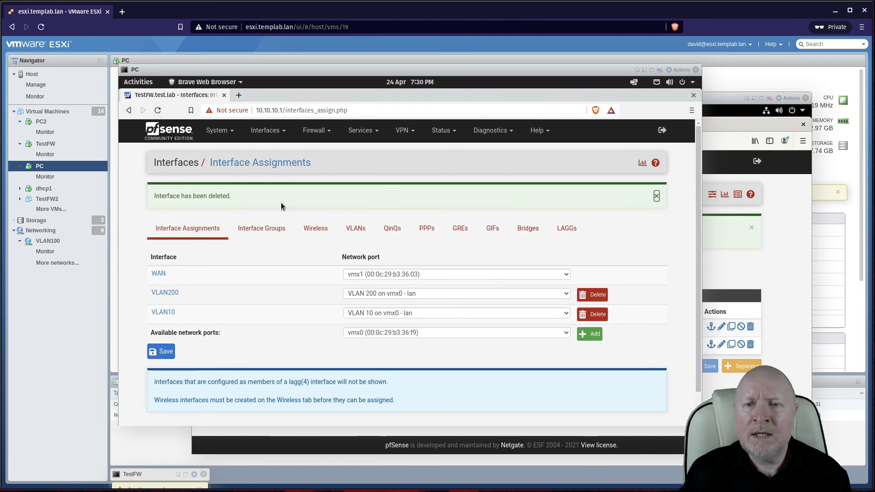
{"action": "left_click", "coordinate": [170, 354]}
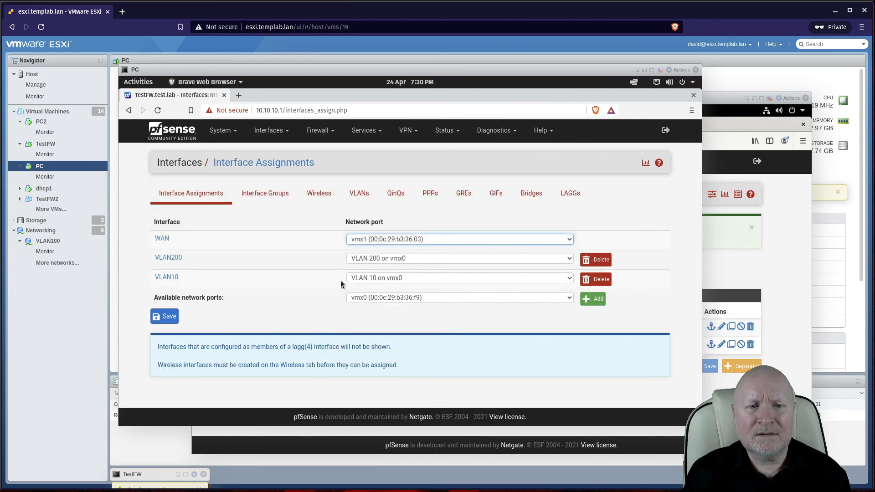
Step: Check that vmx0 now appears among available network ports and review the remaining interfaces
{"action": "left_click", "coordinate": [435, 297]}
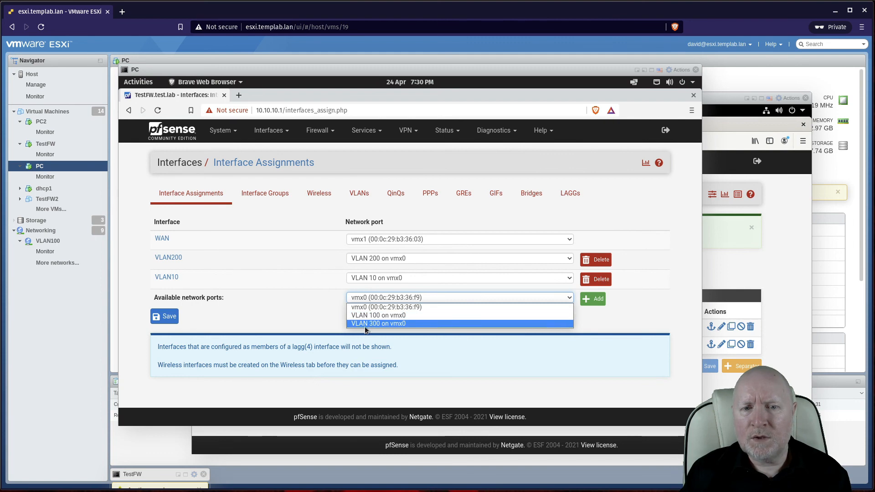
{"action": "left_click", "coordinate": [260, 321]}
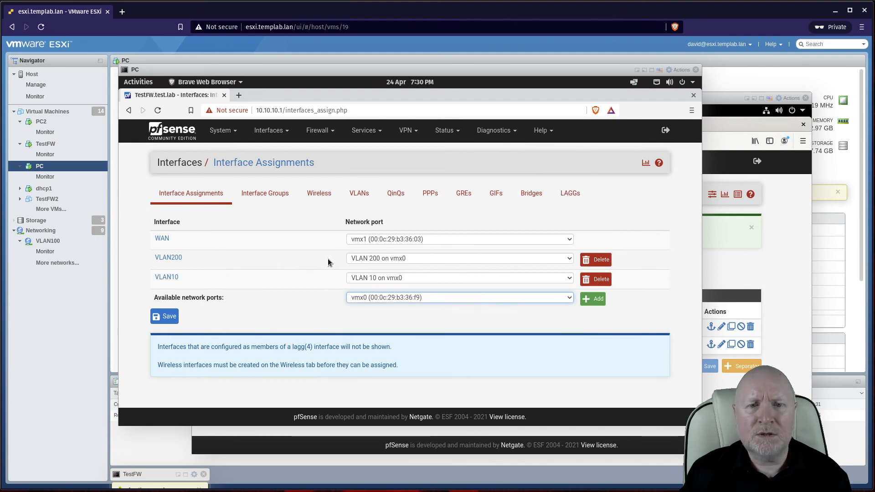
{"action": "left_click", "coordinate": [254, 133]}
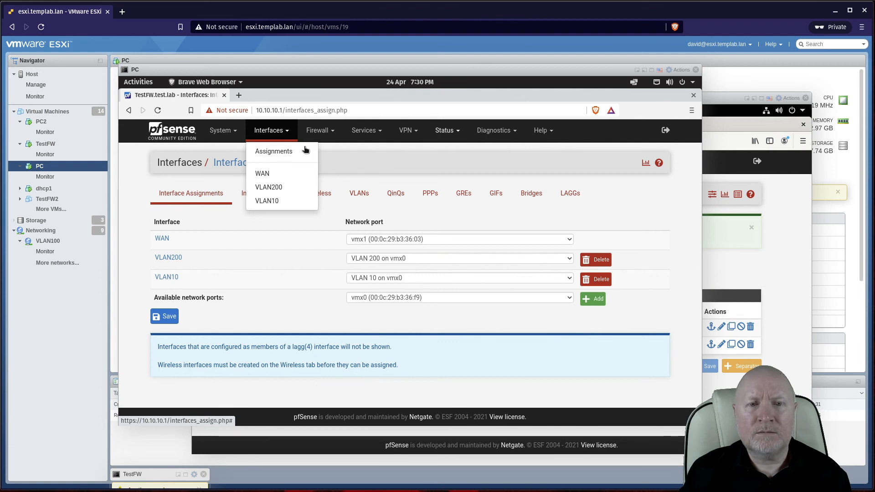
Step: Pass through the dashboard and DHCP Server settings, then view the 10.10.10.100 lease on VLAN10
{"action": "left_click", "coordinate": [446, 130]}
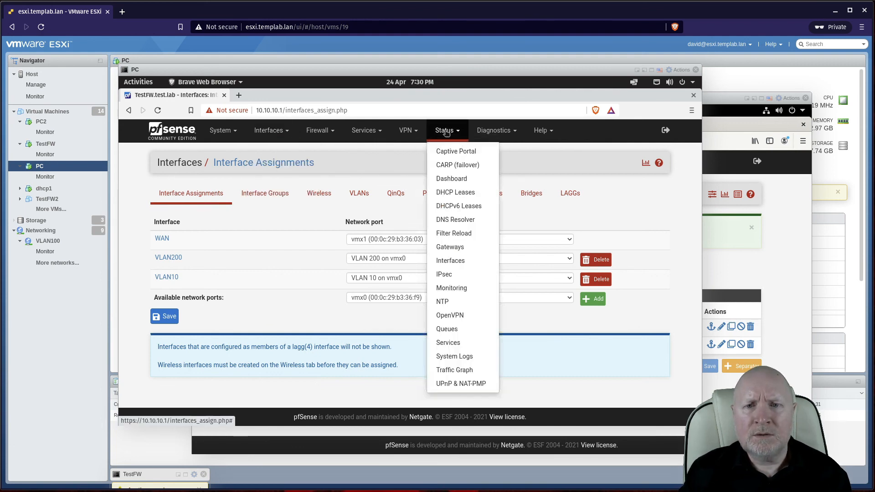
{"action": "left_click", "coordinate": [441, 177]}
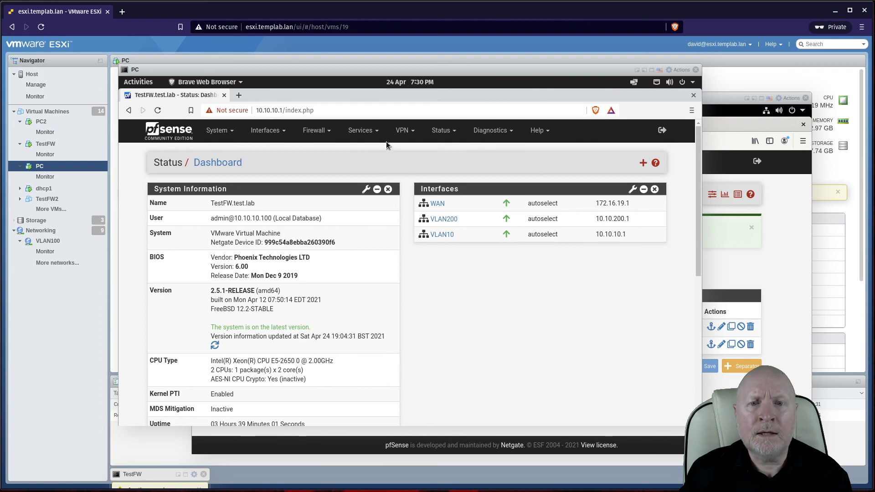
{"action": "left_click", "coordinate": [361, 130]}
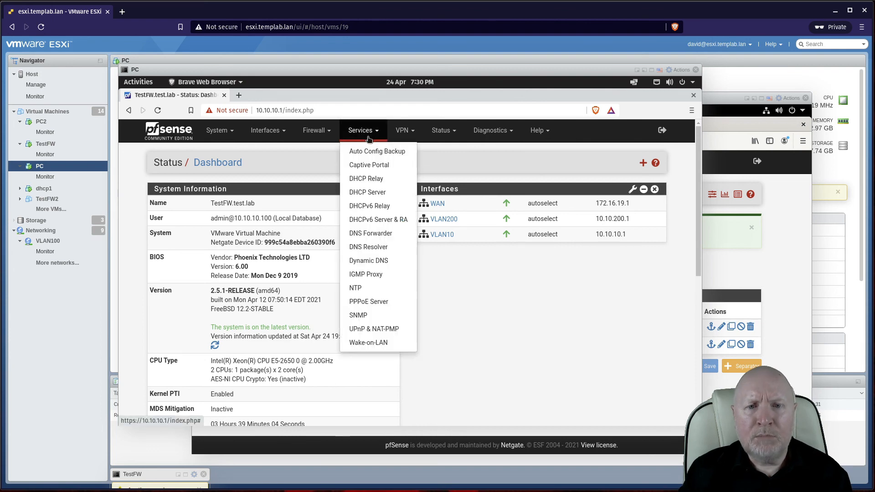
{"action": "left_click", "coordinate": [362, 192]}
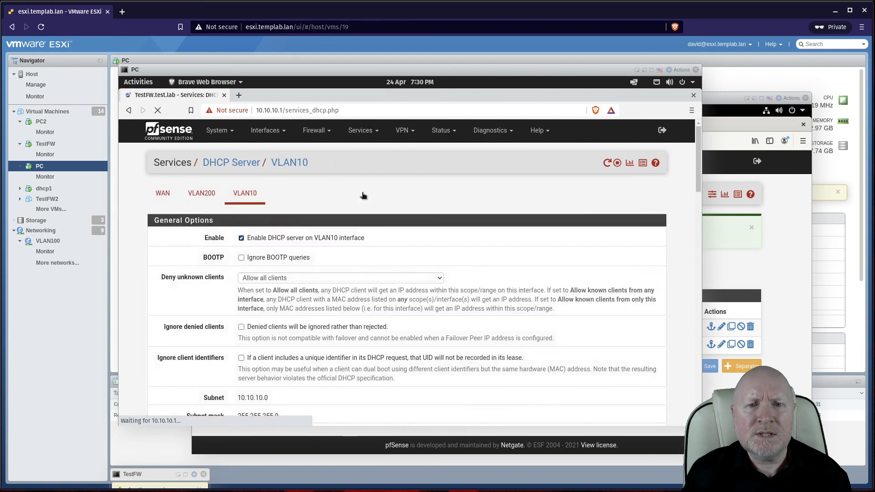
{"action": "left_click", "coordinate": [441, 131]}
{"action": "left_click", "coordinate": [440, 196]}
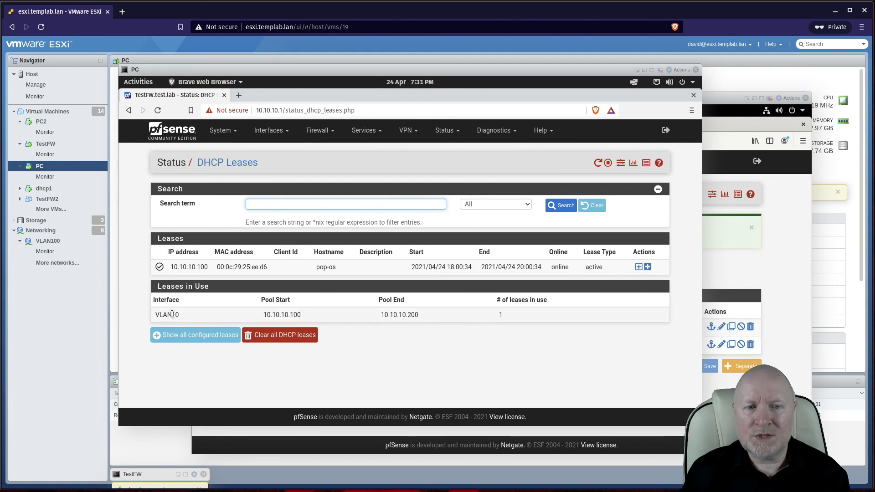
Step: Revisit Interface Assignments, then review the VLAN200 and VLAN10 firewall rules
{"action": "left_click", "coordinate": [267, 133]}
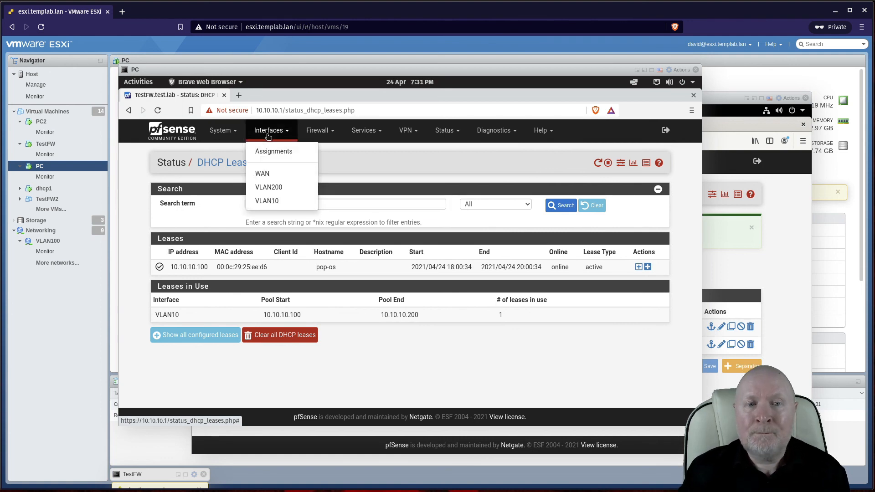
{"action": "left_click", "coordinate": [269, 153]}
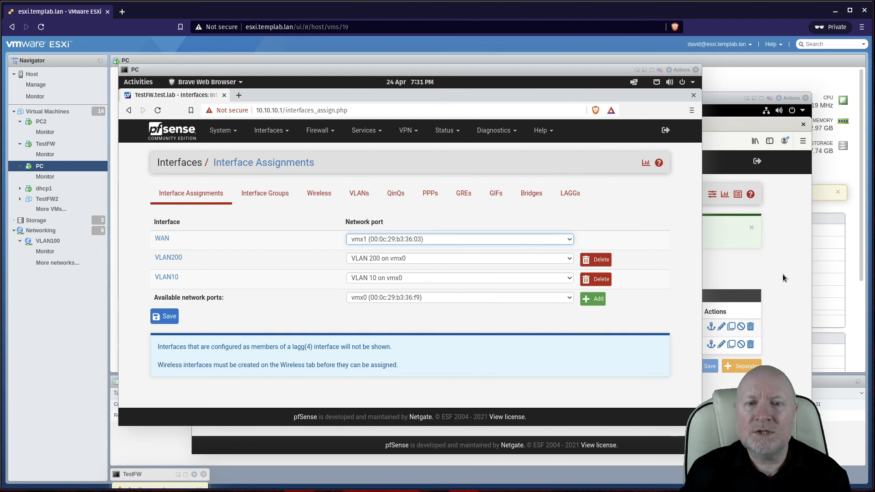
{"action": "left_click", "coordinate": [320, 132]}
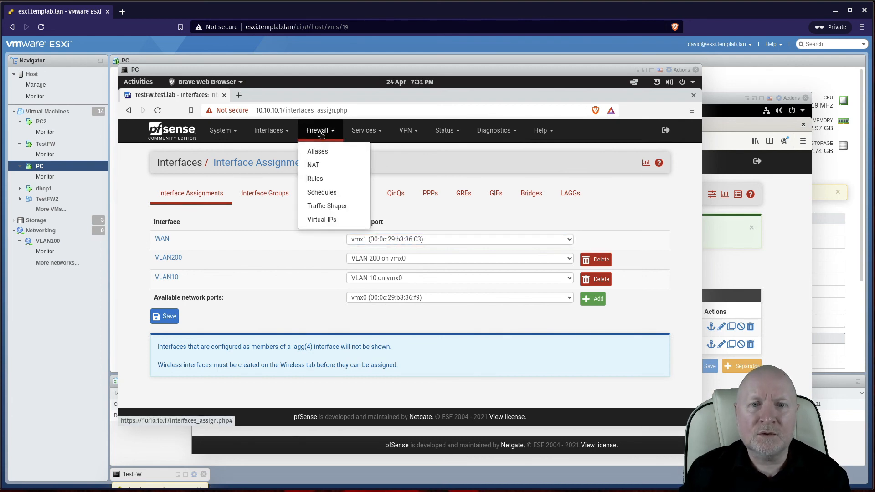
{"action": "left_click", "coordinate": [318, 177]}
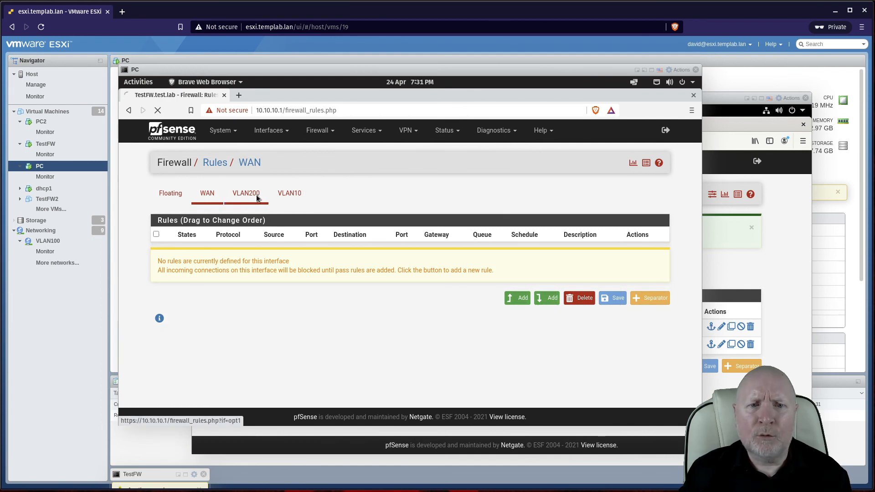
{"action": "left_click", "coordinate": [258, 197]}
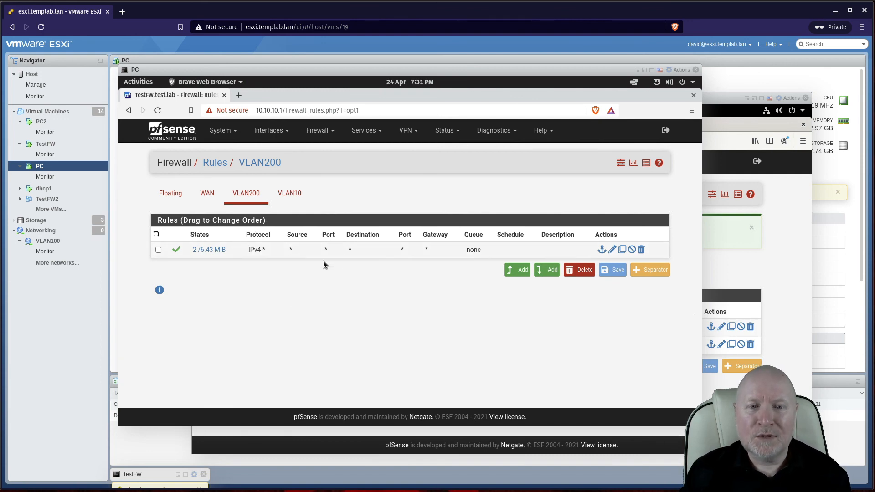
{"action": "left_click", "coordinate": [298, 194]}
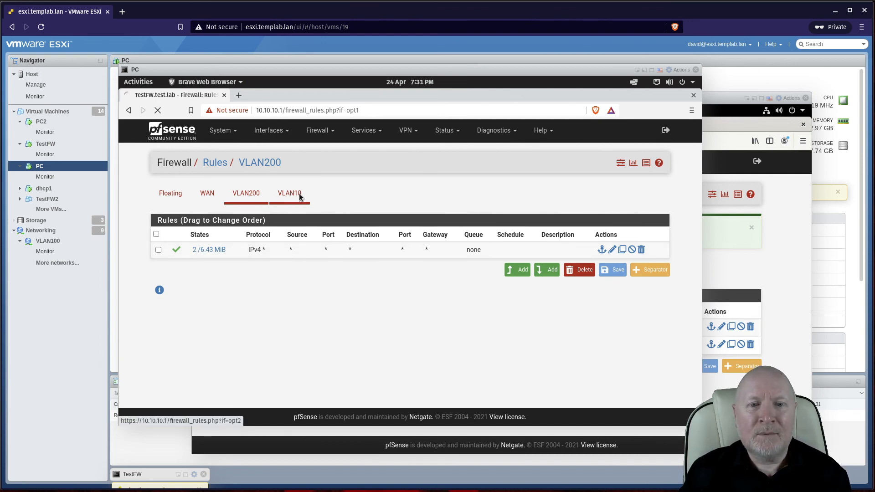